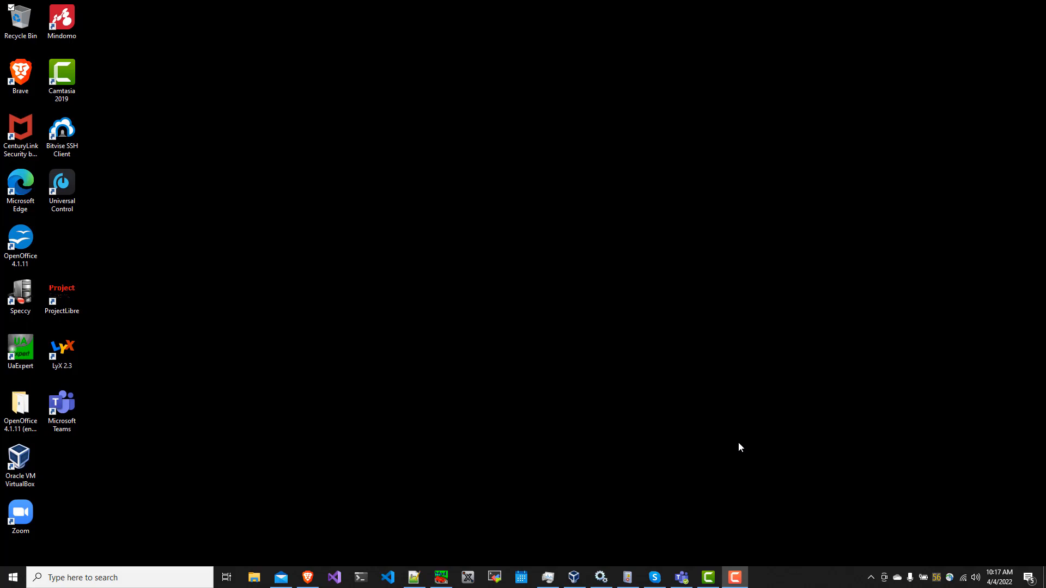
# Check the EXC services in the Windows Services list.
pyautogui.click(601, 577)
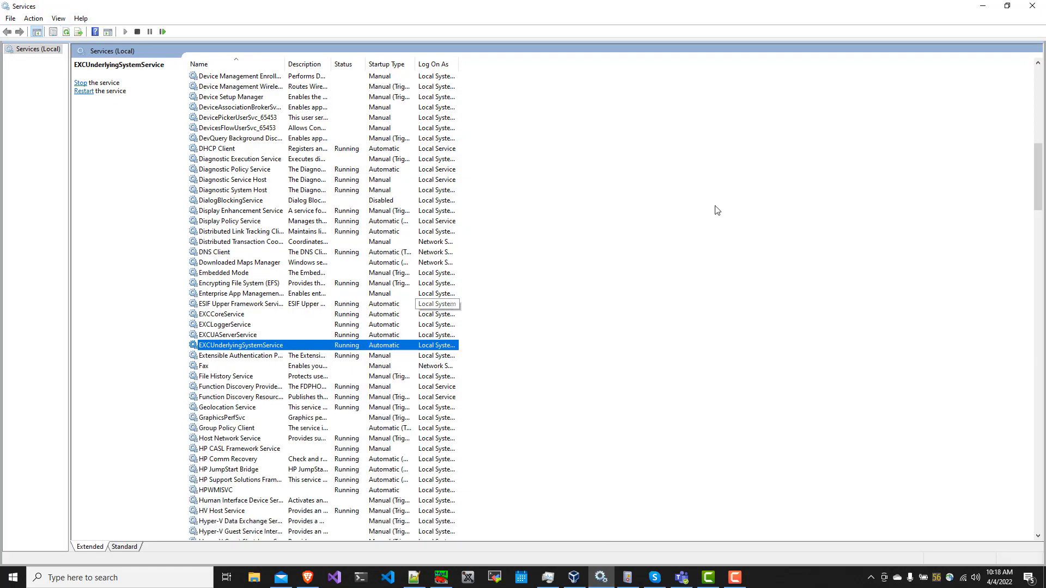
pyautogui.click(983, 6)
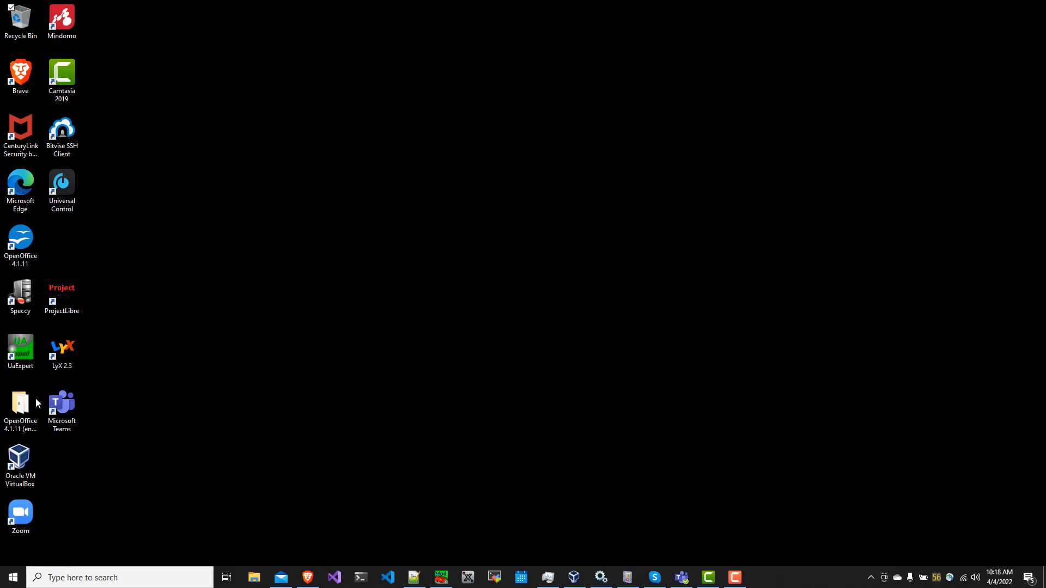
# Launch UaExpert, add the EdgeXConnect server from opc.tcp://localhost:54000 with the None - None (uatcp-uasc-uabinary) endpoint, and connect to it.
pyautogui.doubleClick(21, 364)
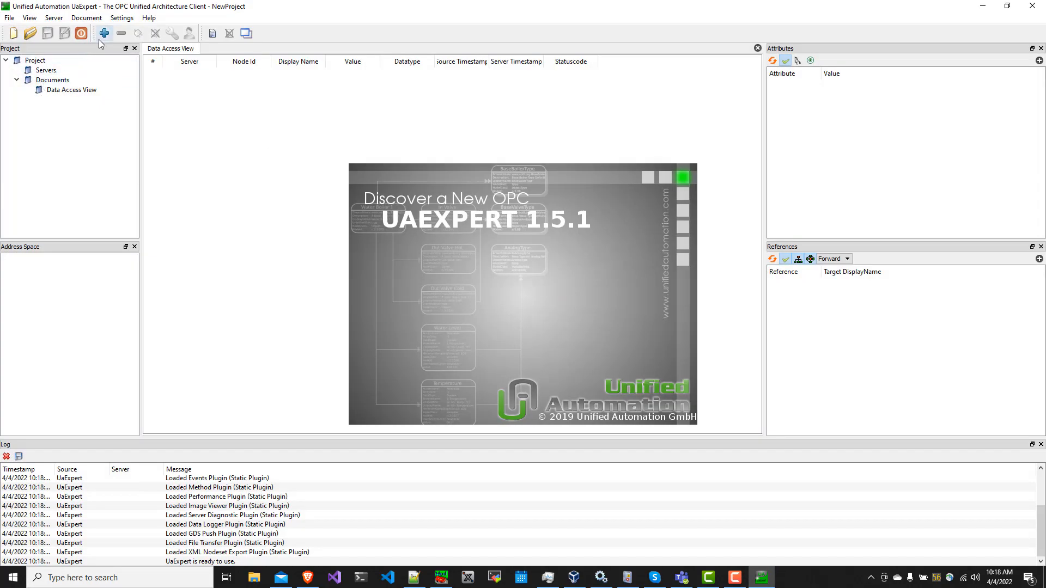
pyautogui.click(99, 39)
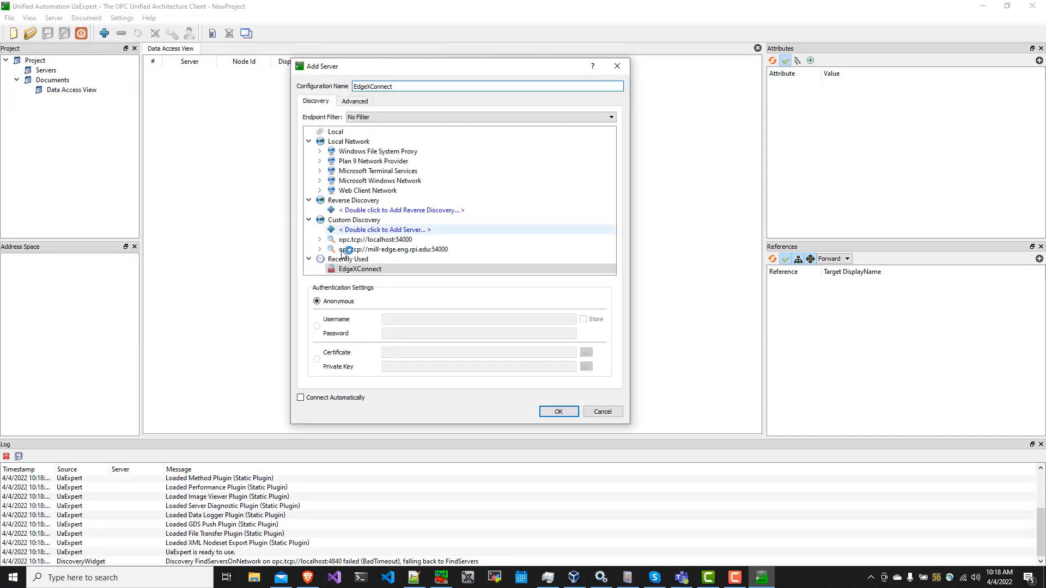
pyautogui.click(320, 239)
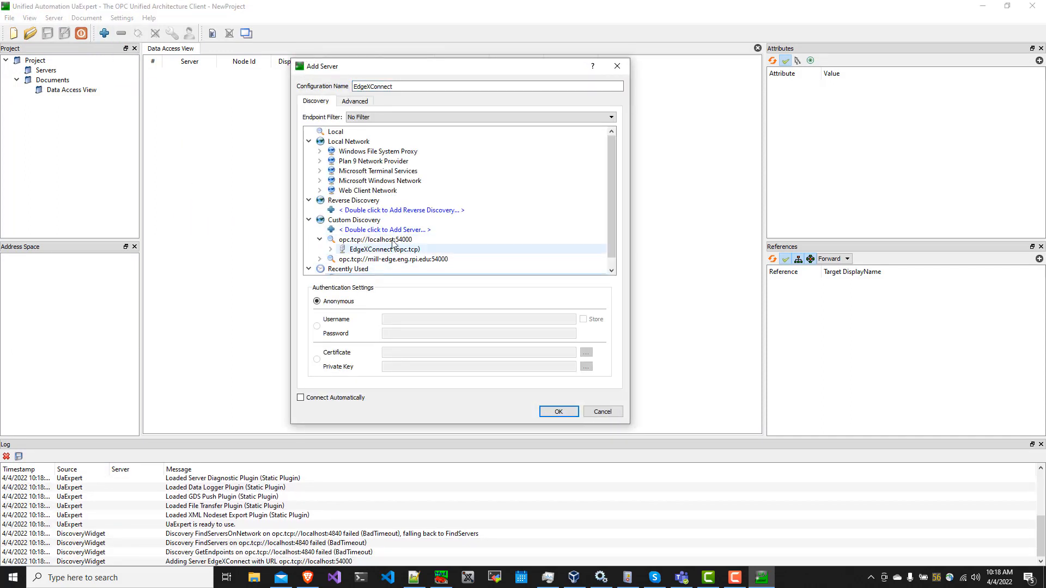
pyautogui.click(385, 240)
pyautogui.click(330, 249)
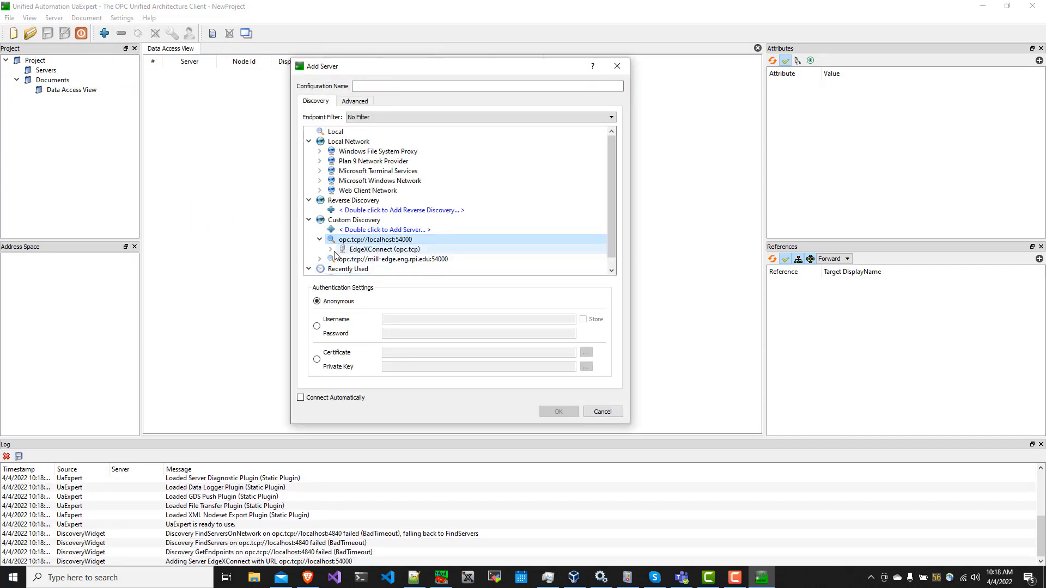
pyautogui.click(389, 260)
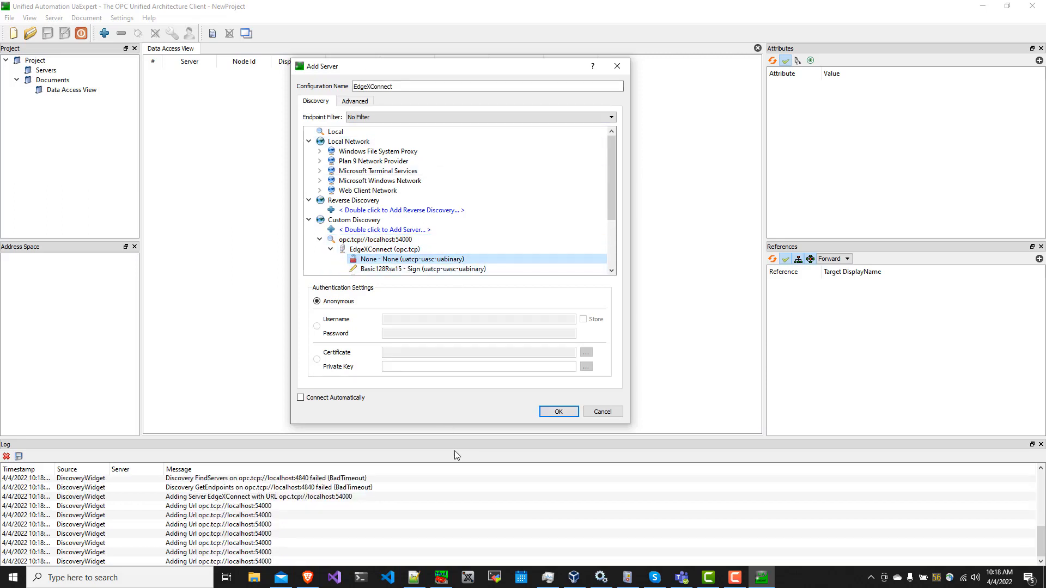
pyautogui.click(557, 412)
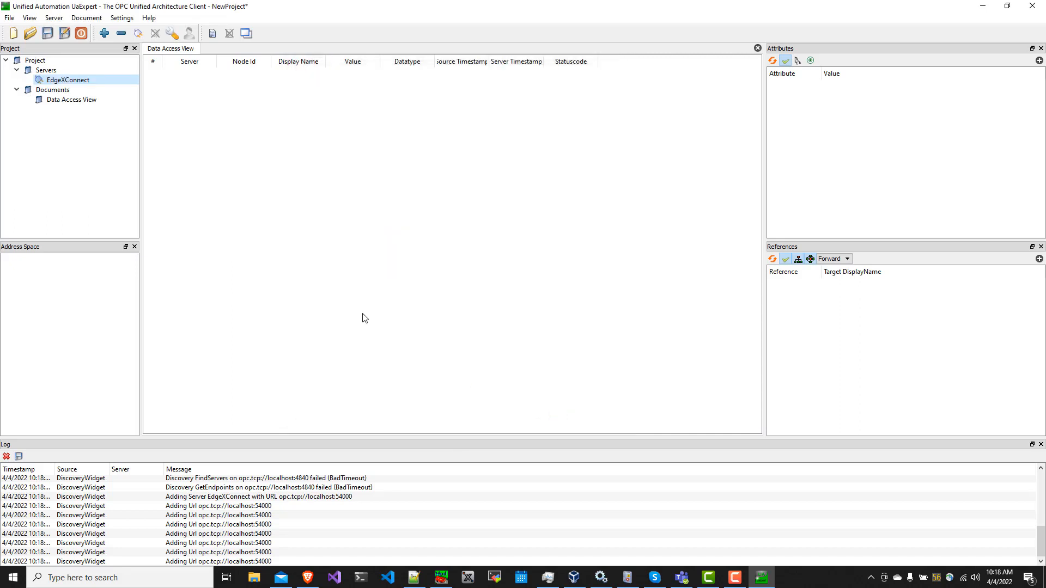
pyautogui.click(138, 34)
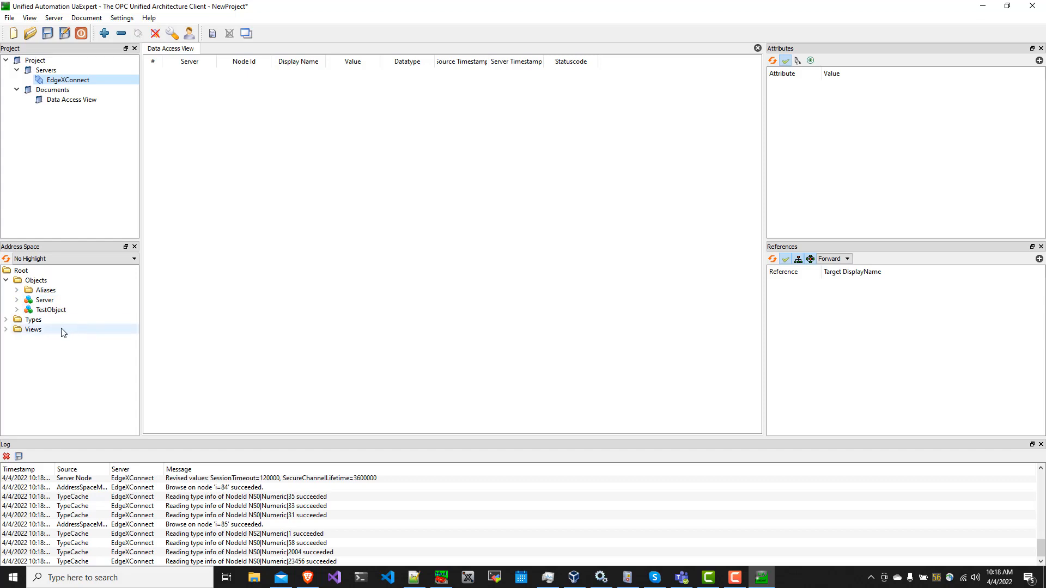
# Add BooleanVariable, Int16Variable and UInt32Variable from TestObject to the Data Access View.
pyautogui.doubleClick(51, 311)
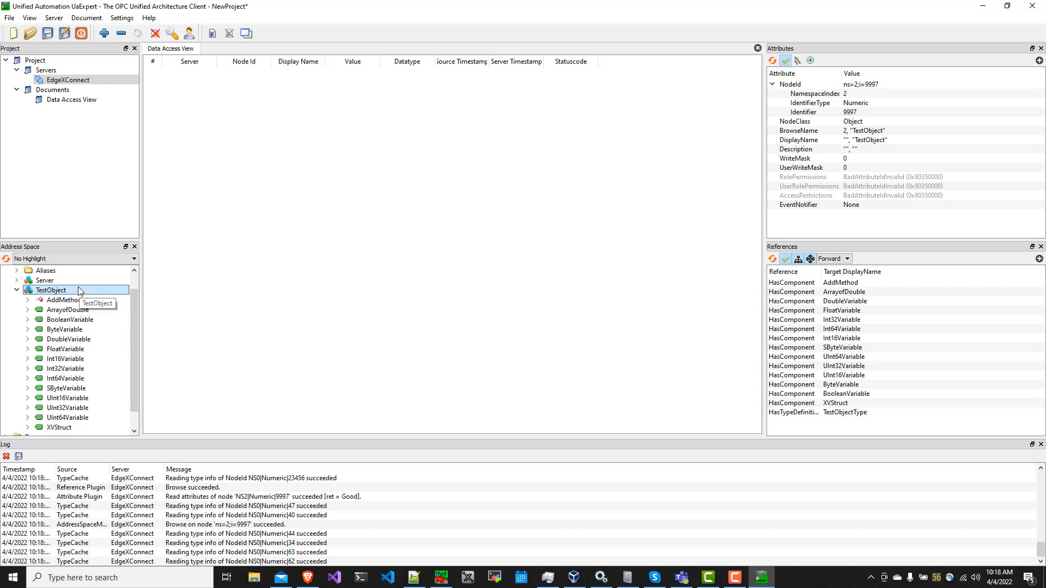
pyautogui.click(69, 322)
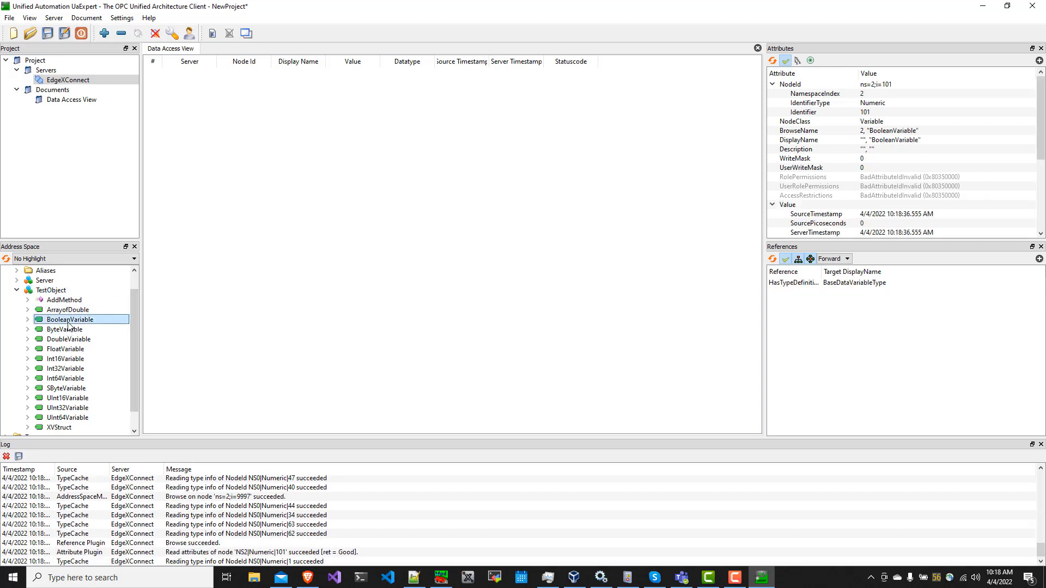
pyautogui.moveTo(68, 326); pyautogui.dragTo(312, 264)
pyautogui.moveTo(66, 359); pyautogui.dragTo(226, 347)
pyautogui.click(68, 409)
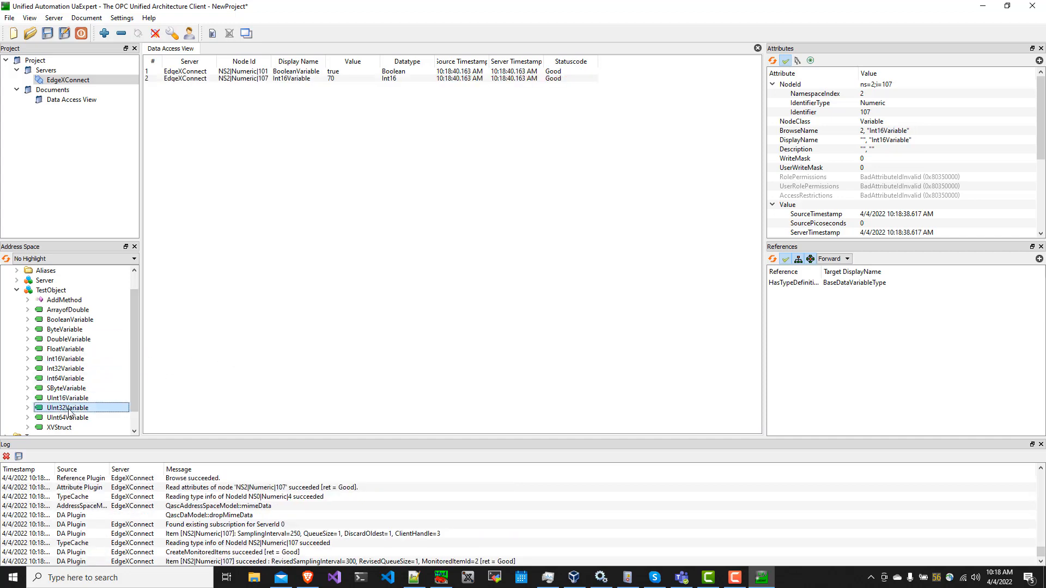
pyautogui.moveTo(70, 412); pyautogui.dragTo(251, 374)
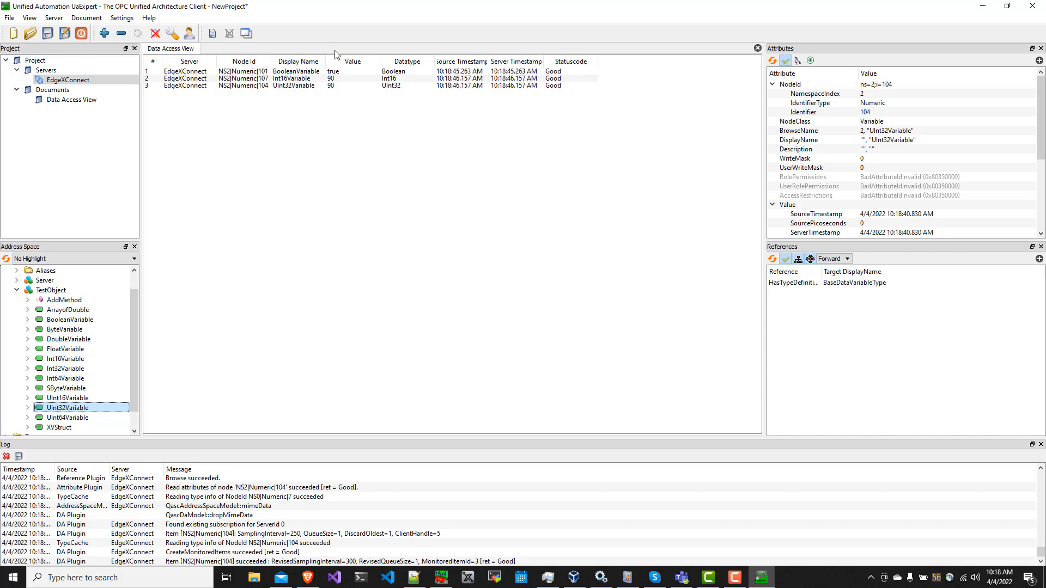
# Remove the three monitored variables from the Data Access View and disconnect from the EdgeXConnect server.
pyautogui.click(295, 73)
pyautogui.click(293, 86)
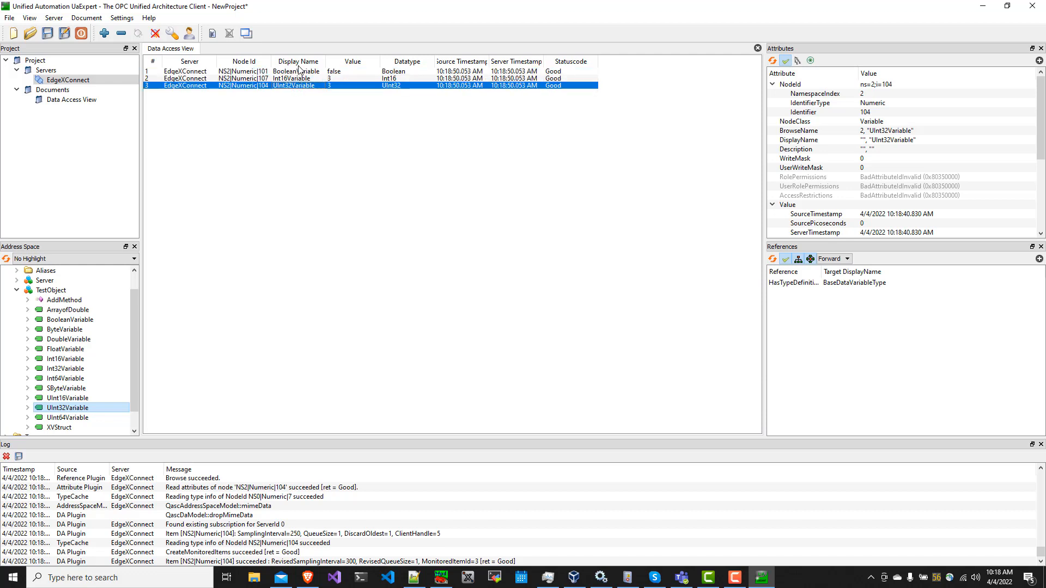
pyautogui.keyDown('shift'); pyautogui.click(298, 73); pyautogui.keyUp('shift')
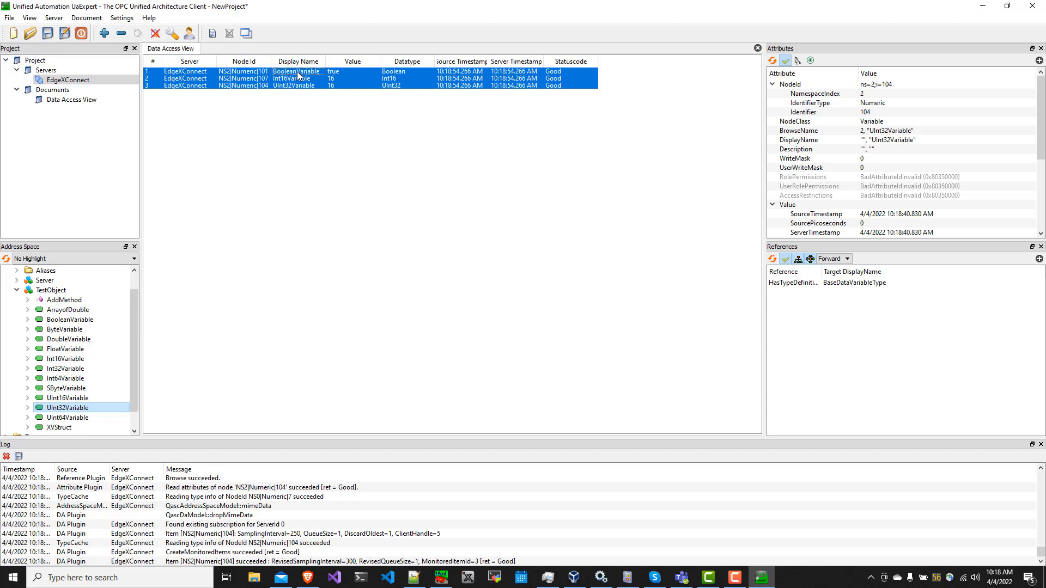
pyautogui.rightClick(298, 75)
pyautogui.click(306, 79)
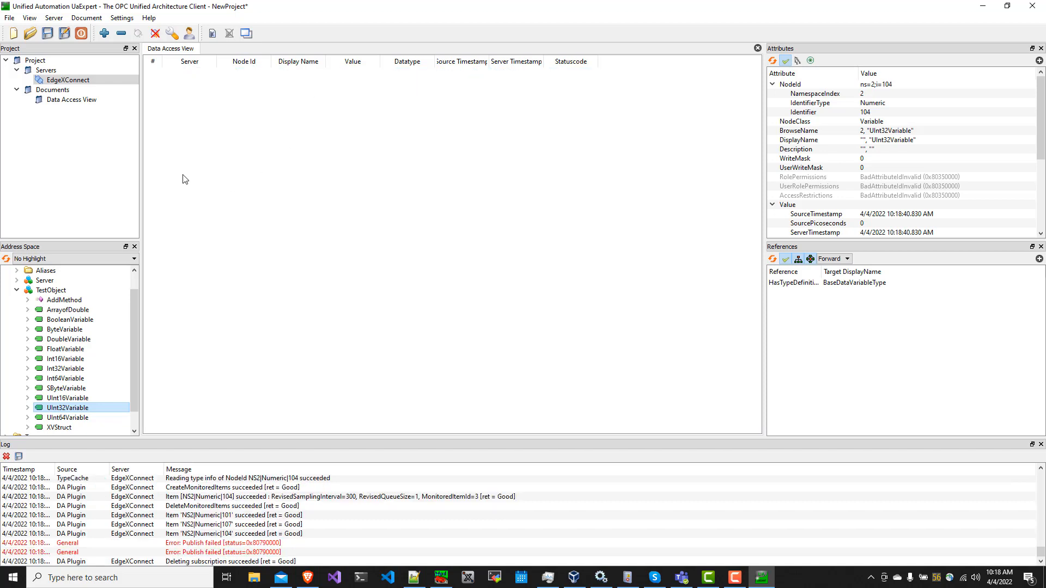
pyautogui.click(155, 33)
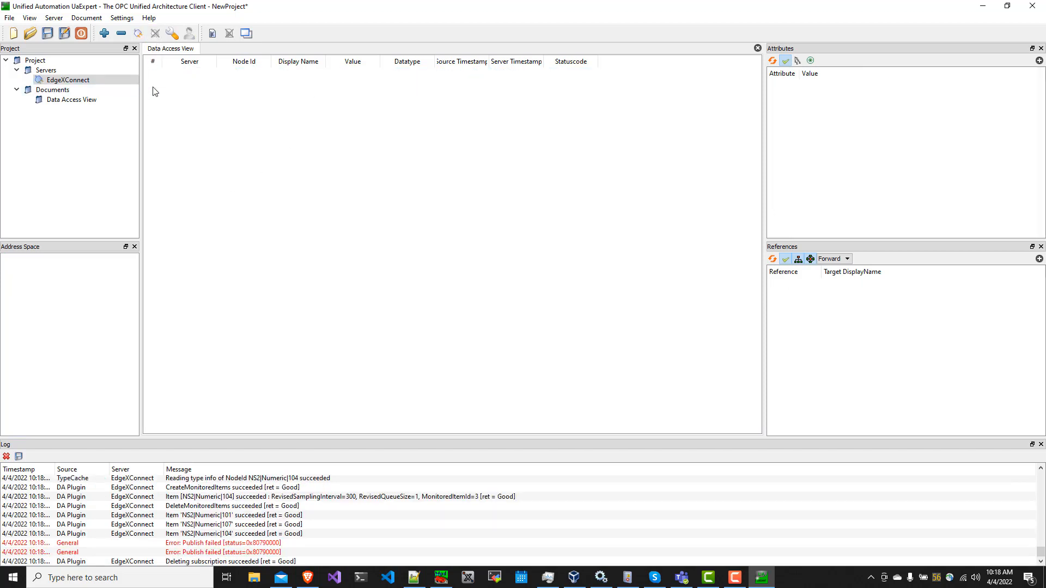
# Switch to EdgeXStudio and view its version and build information.
pyautogui.click(983, 6)
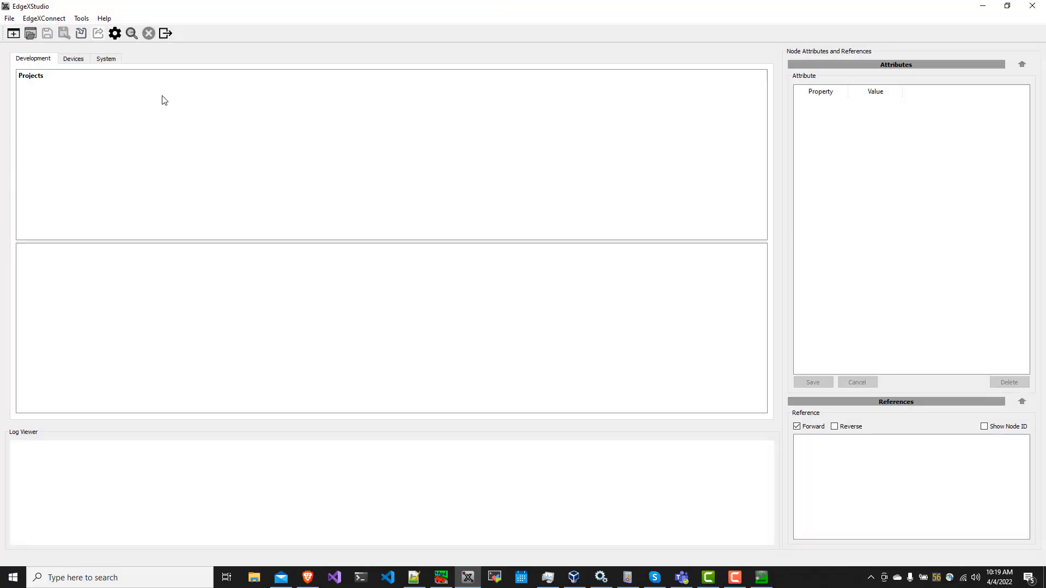
pyautogui.click(104, 18)
pyautogui.click(120, 31)
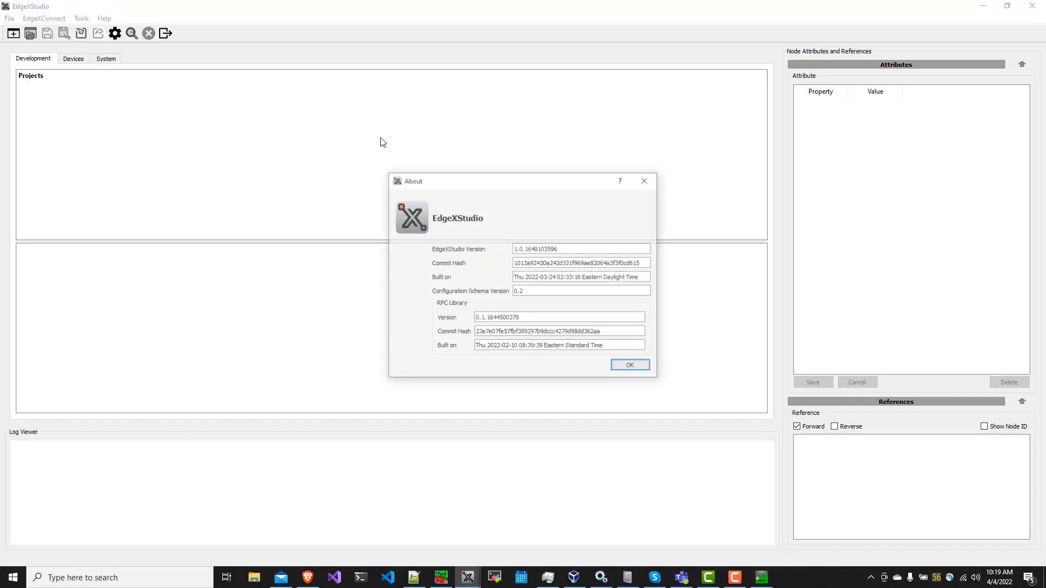
pyautogui.click(646, 181)
# Review the EdgeXStudio license status and close the license dialog without changes.
pyautogui.click(111, 19)
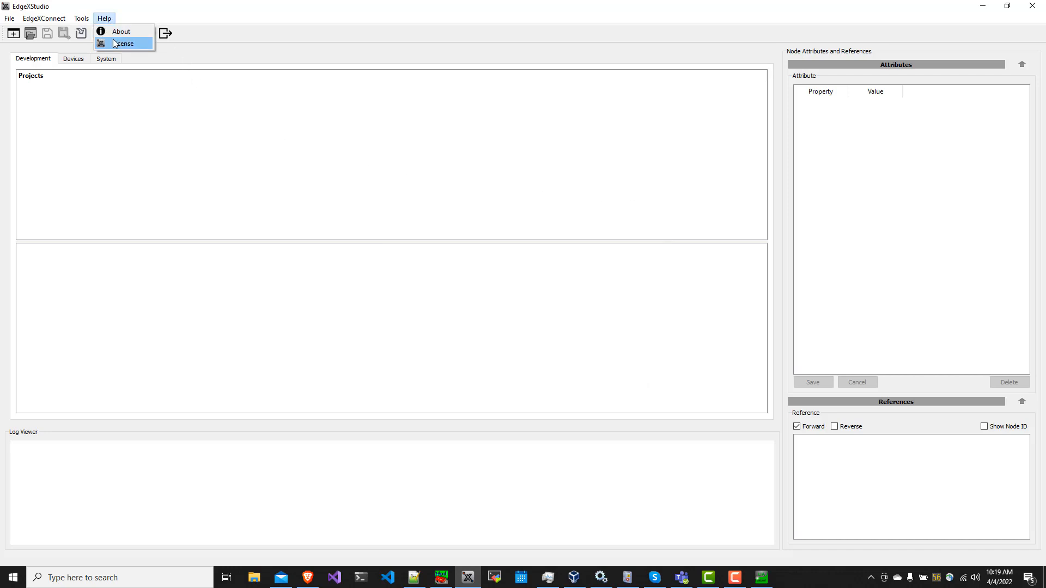
pyautogui.click(116, 43)
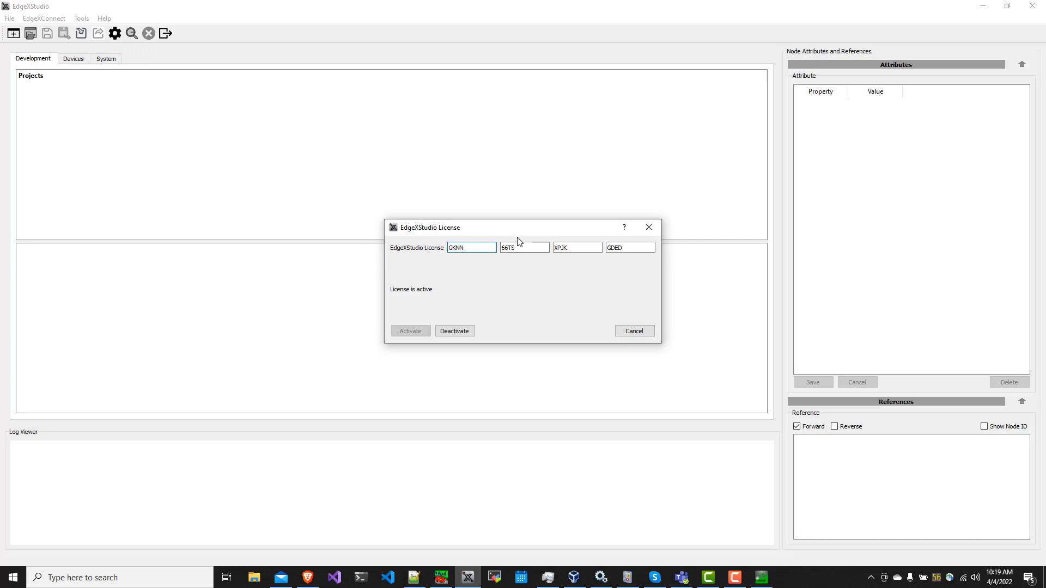
pyautogui.moveTo(500, 223); pyautogui.dragTo(441, 185)
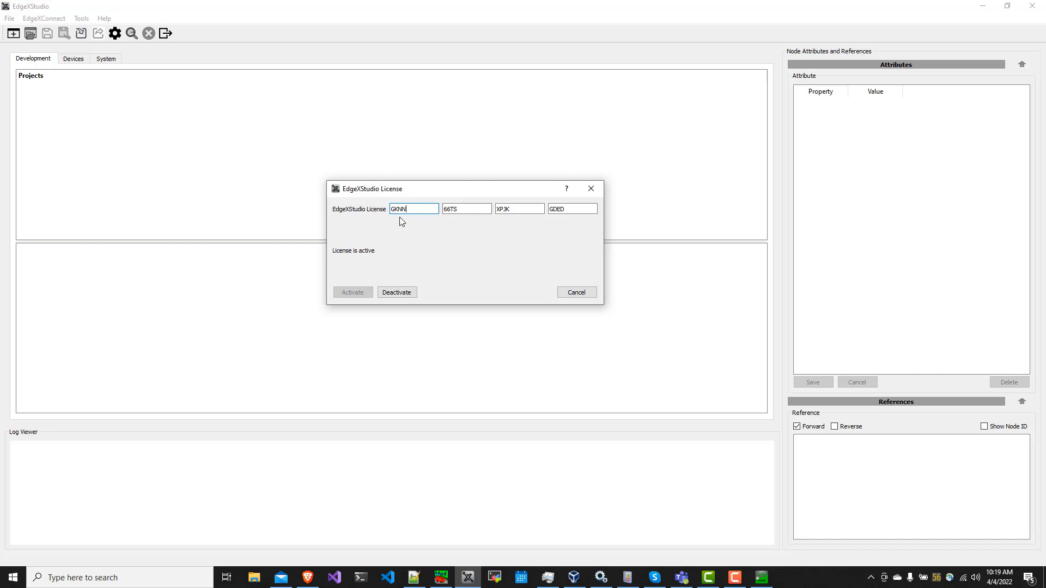
pyautogui.click(596, 186)
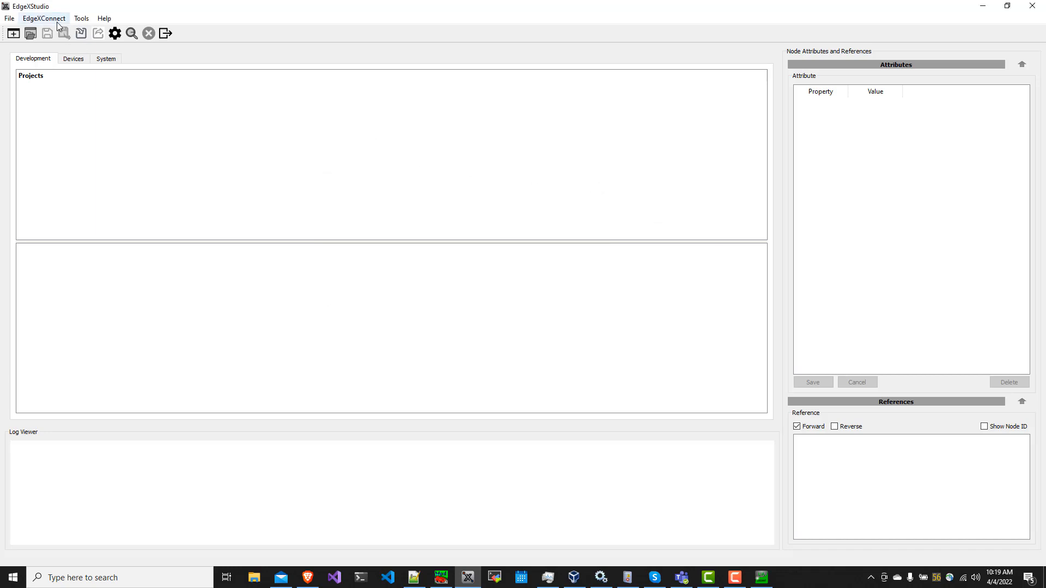
# Review the public keys, IP address and port in the EdgeXConnect general settings without saving changes.
pyautogui.click(9, 18)
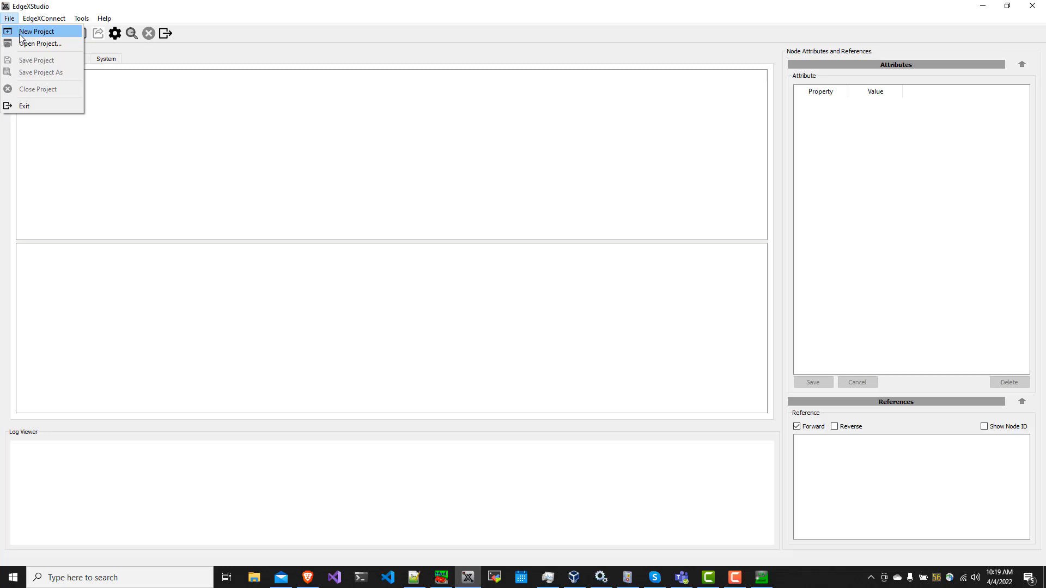
pyautogui.click(32, 32)
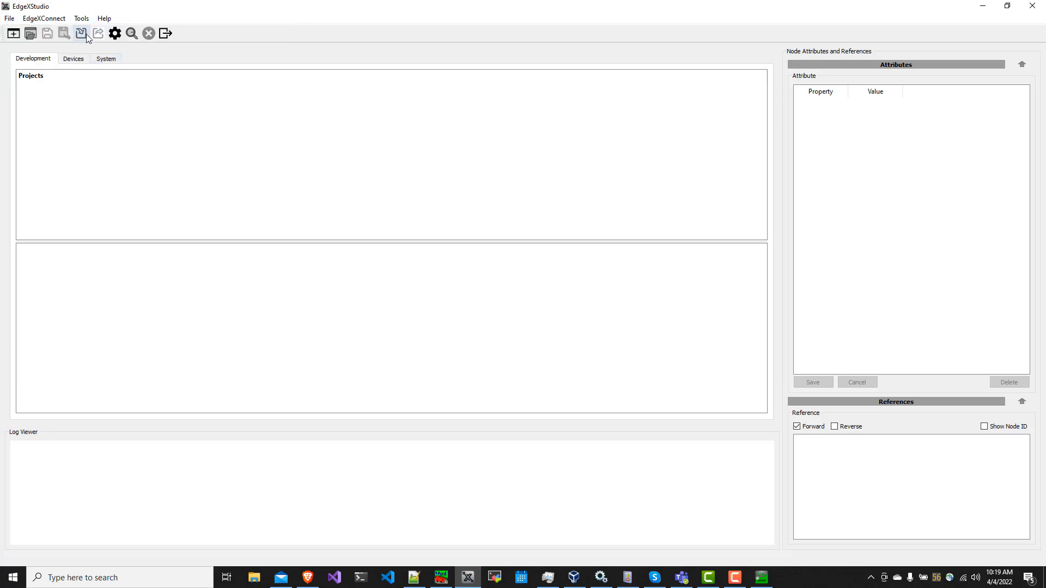
pyautogui.click(52, 19)
pyautogui.click(54, 33)
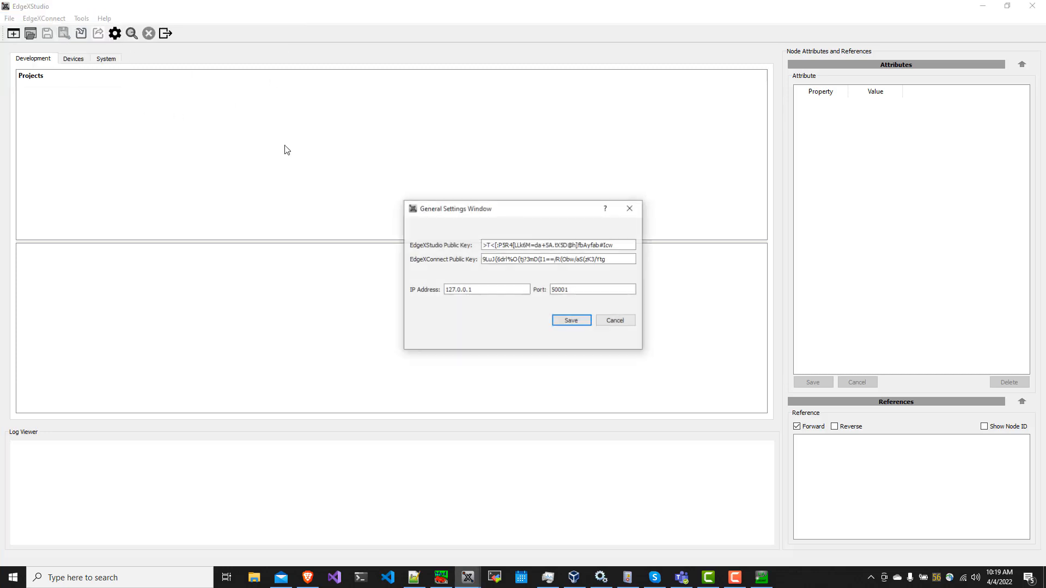
pyautogui.moveTo(469, 207); pyautogui.dragTo(436, 197)
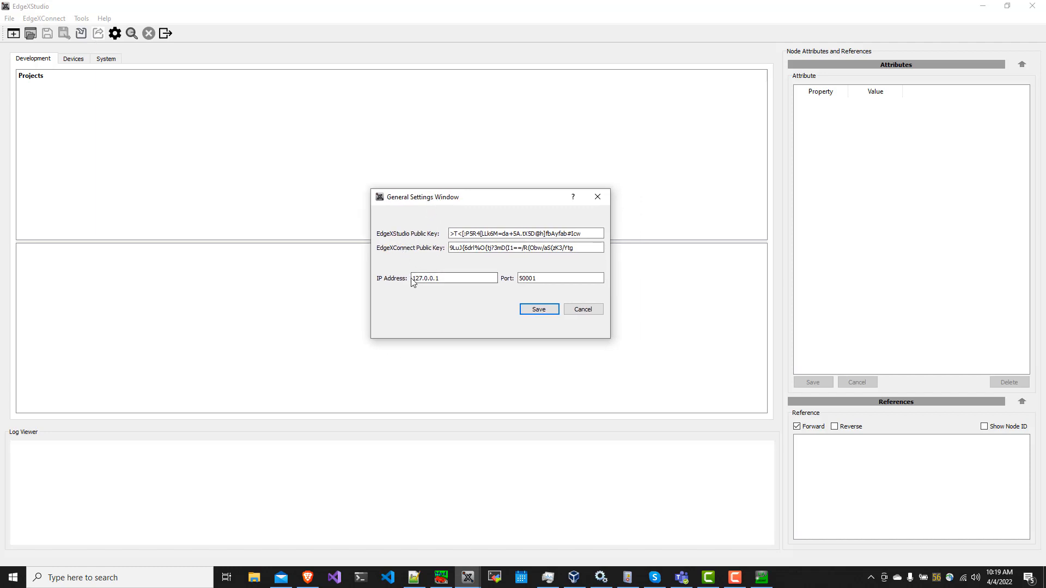
pyautogui.moveTo(413, 281); pyautogui.dragTo(485, 285)
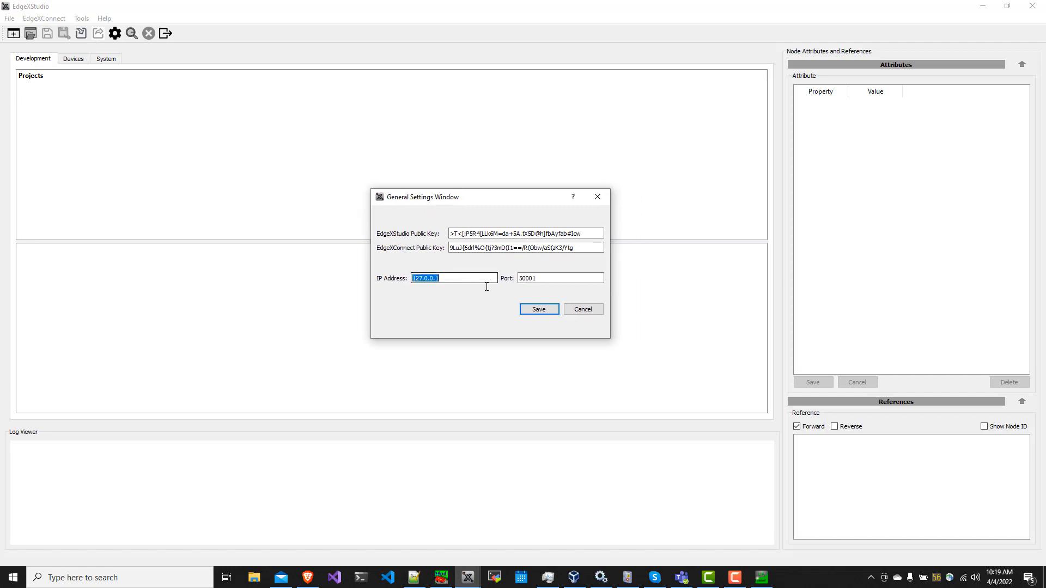
pyautogui.click(583, 310)
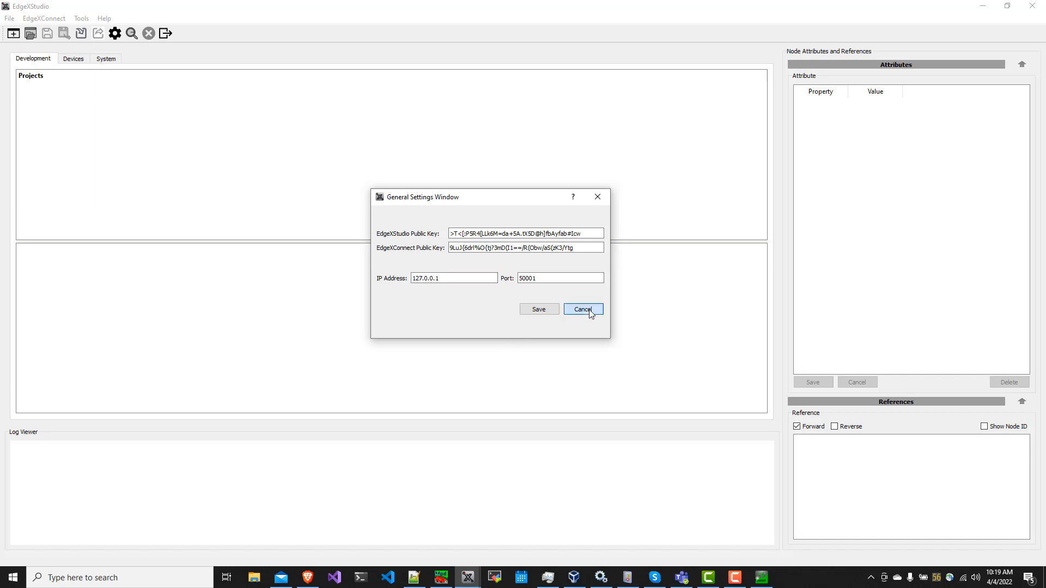
pyautogui.click(80, 35)
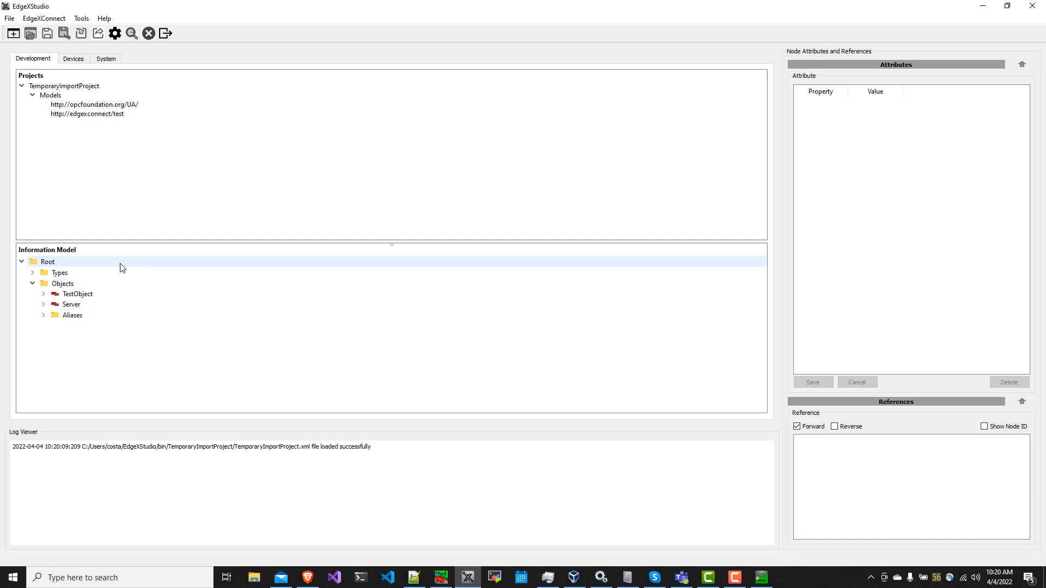
pyautogui.click(76, 105)
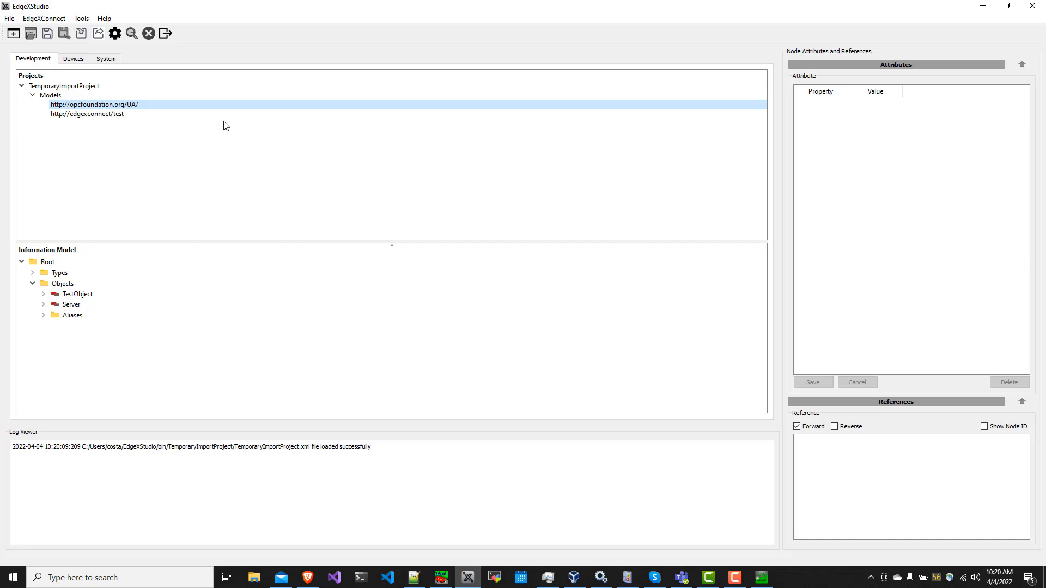
pyautogui.click(125, 113)
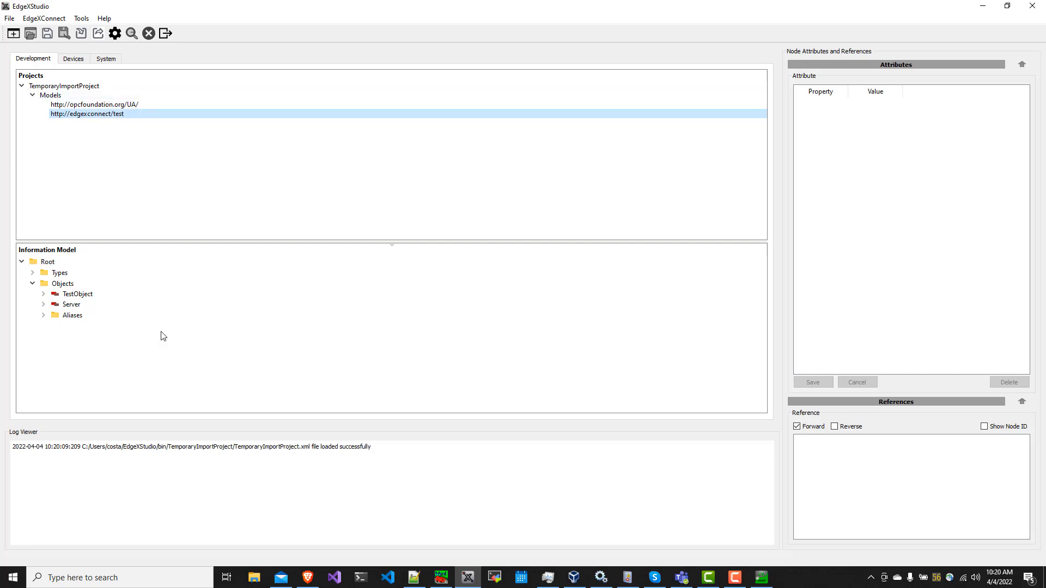
# Examine the attributes of TestObject and the attributes and I/O mapping of its UInt32Variable in the information model.
pyautogui.click(74, 294)
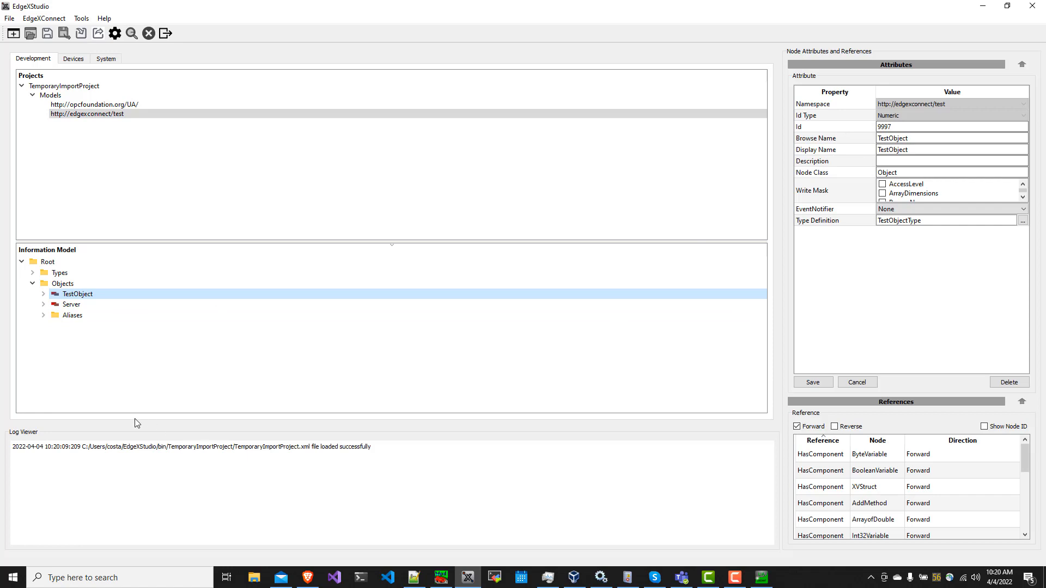
pyautogui.click(43, 294)
pyautogui.click(97, 325)
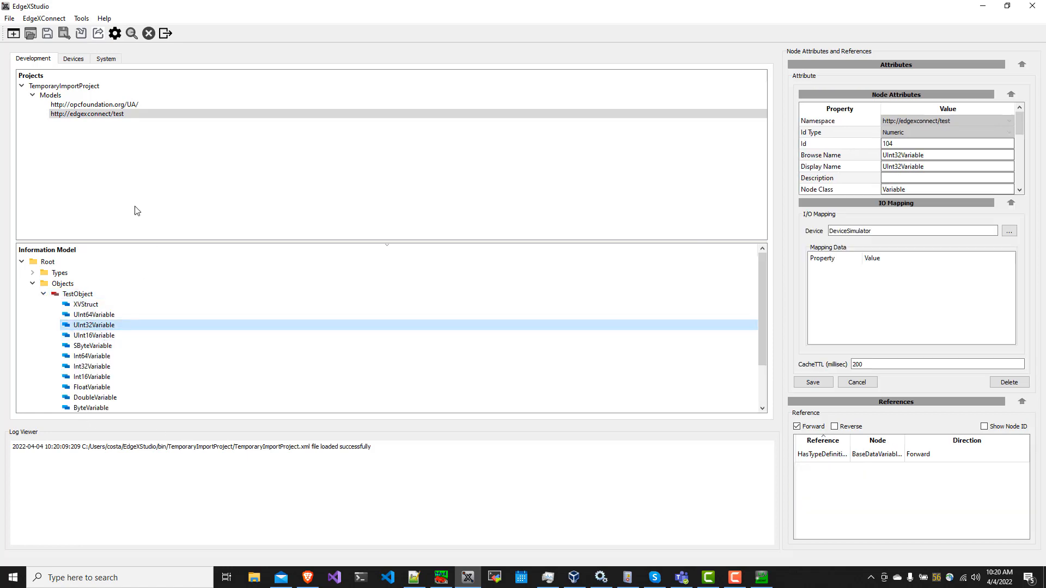
pyautogui.click(43, 294)
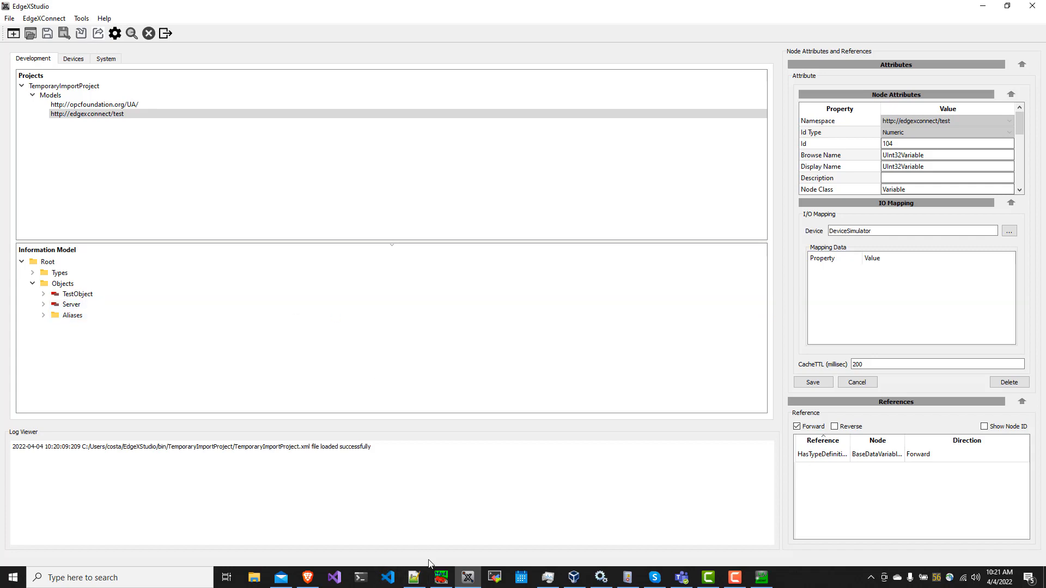
# Switch to the MODBUS TCP/IP PLC simulator to view its holding registers, and return to EdgeXStudio.
pyautogui.click(441, 577)
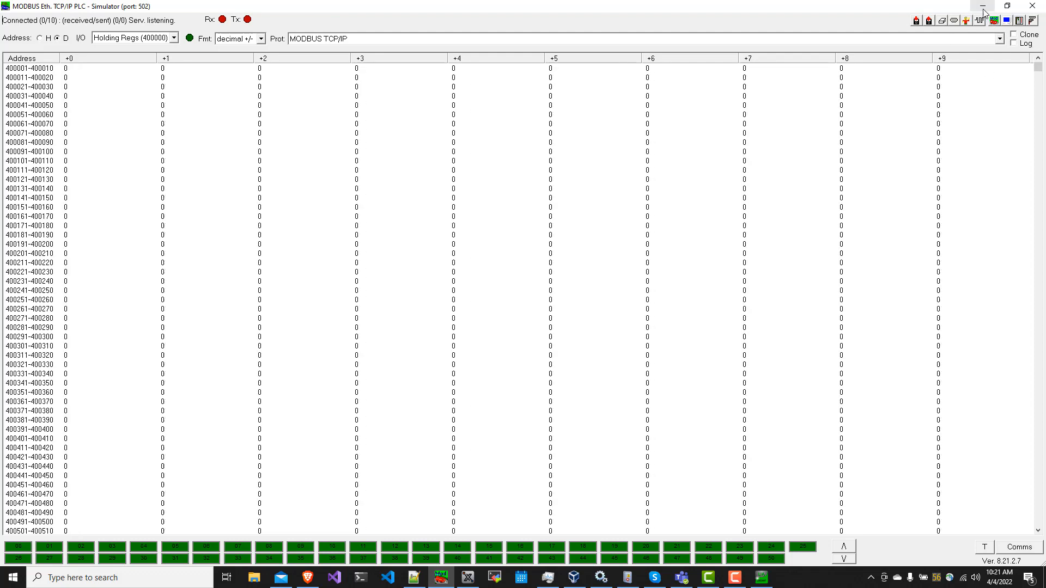
pyautogui.click(982, 7)
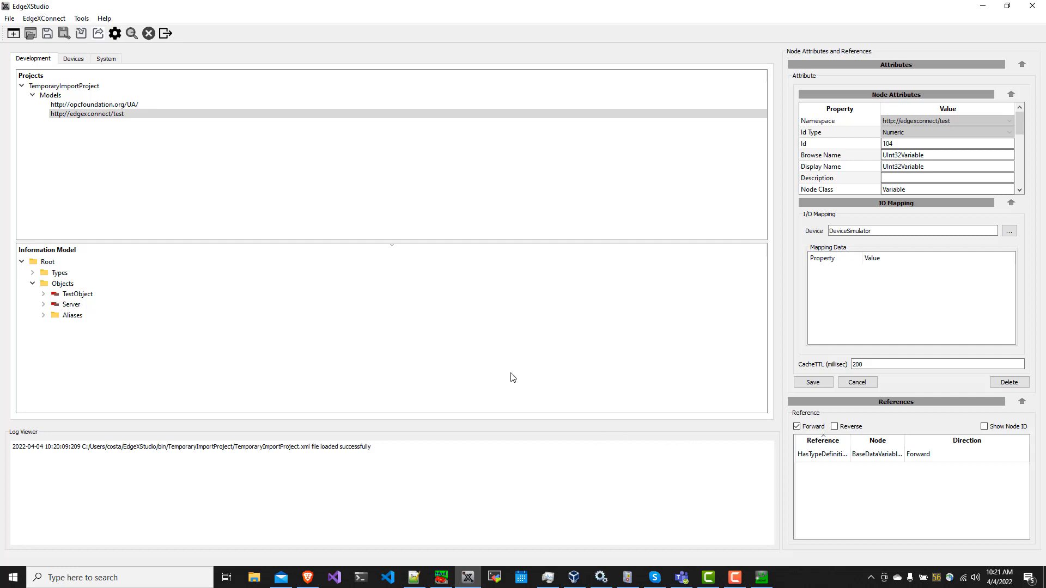
# Import the model Opc.Ua.Di.NodeSet2.xml from the DI folder of Documents > UA-Nodeset-1.04 into the project's Models.
pyautogui.rightClick(70, 95)
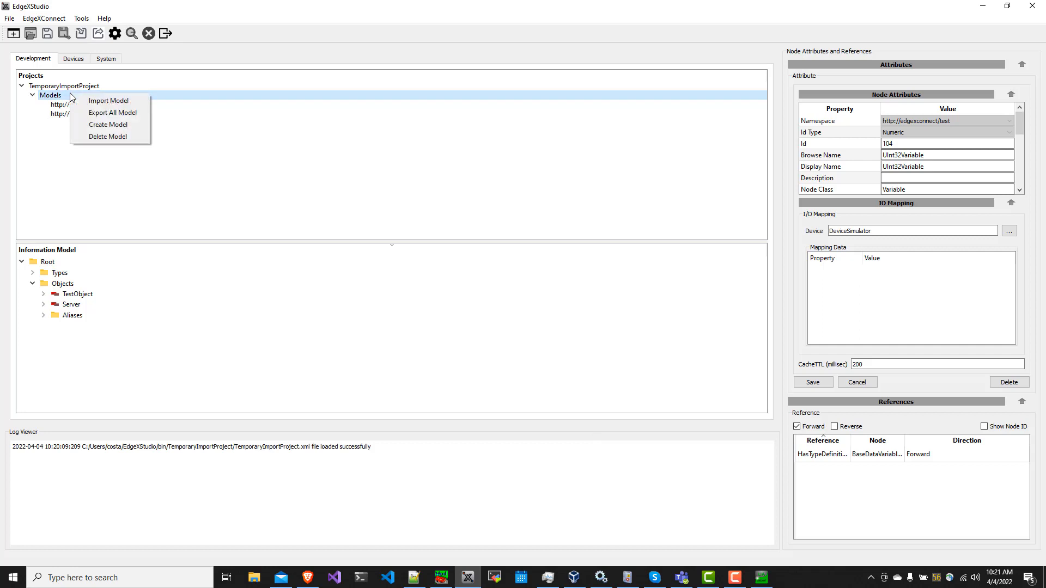
pyautogui.click(80, 99)
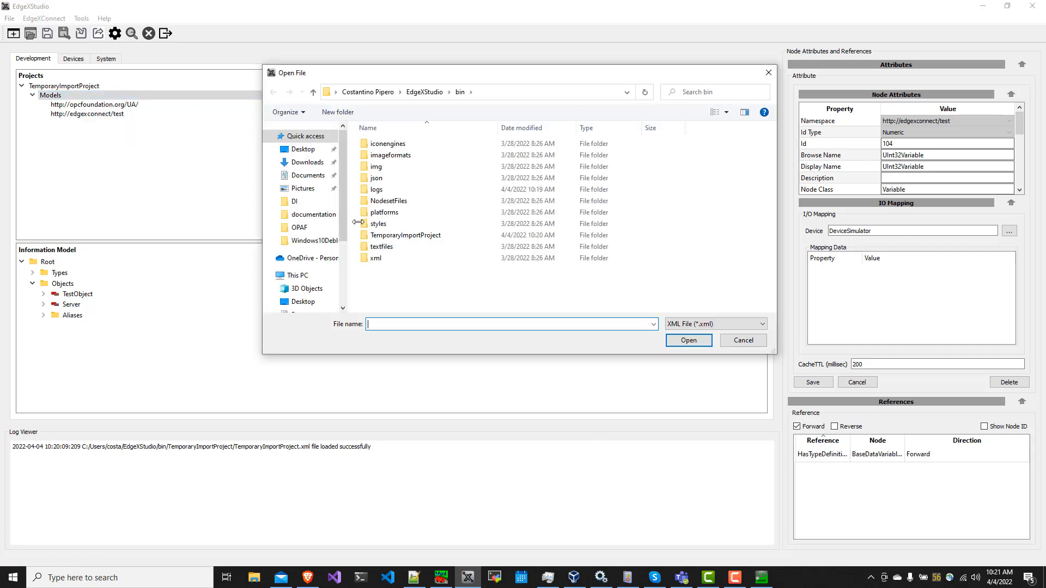
pyautogui.click(307, 176)
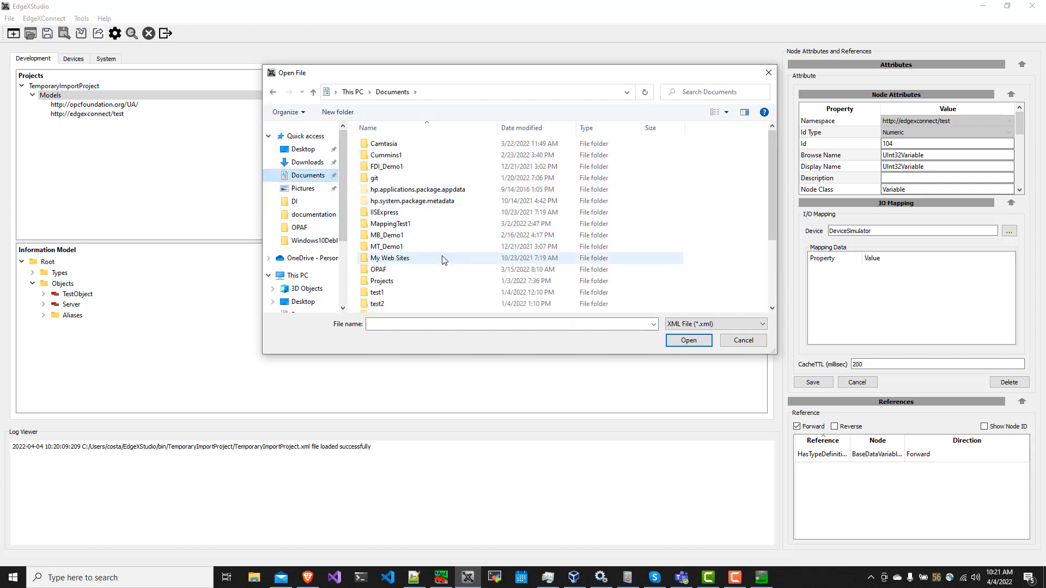
pyautogui.scroll(-5, 443, 260)
pyautogui.doubleClick(512, 277)
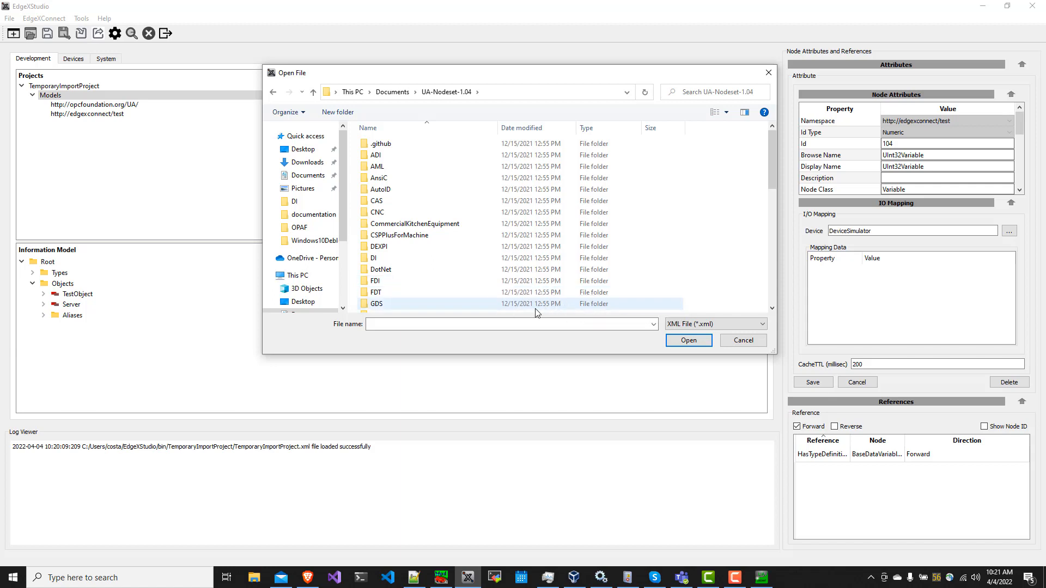
pyautogui.scroll(-2, 480, 294)
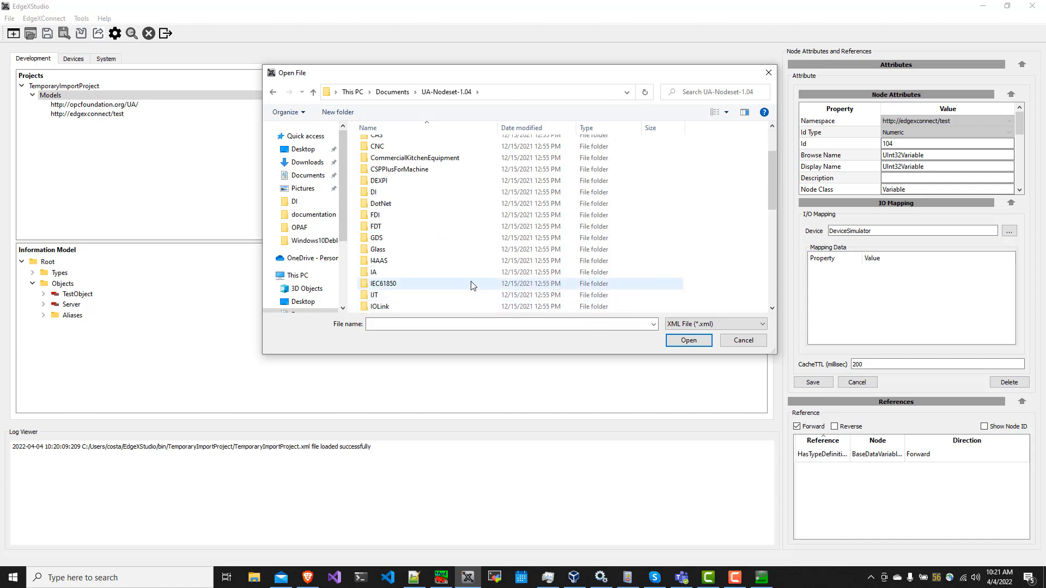
pyautogui.click(396, 198)
pyautogui.click(420, 196)
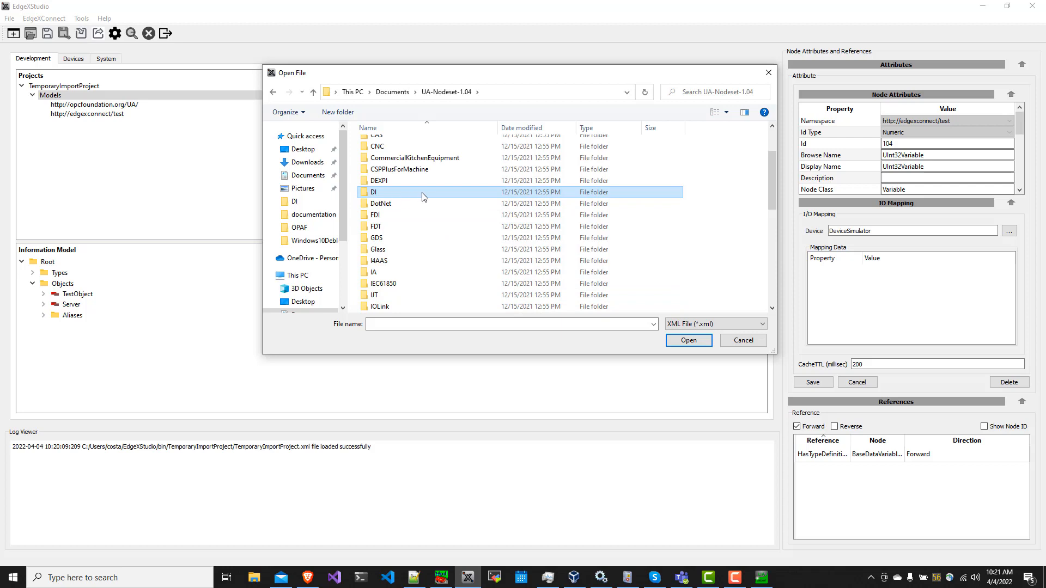
pyautogui.doubleClick(450, 197)
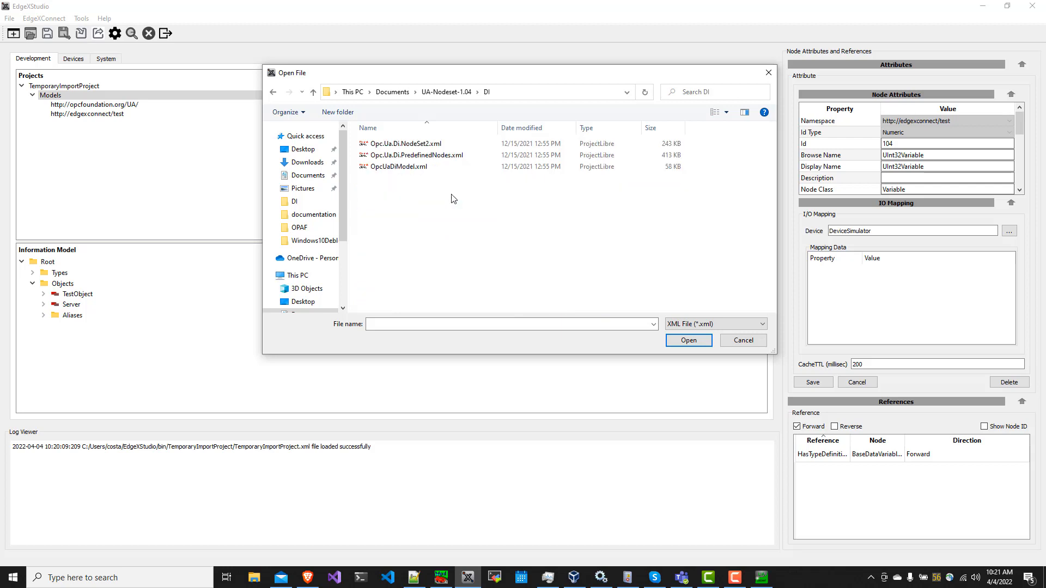
pyautogui.click(436, 145)
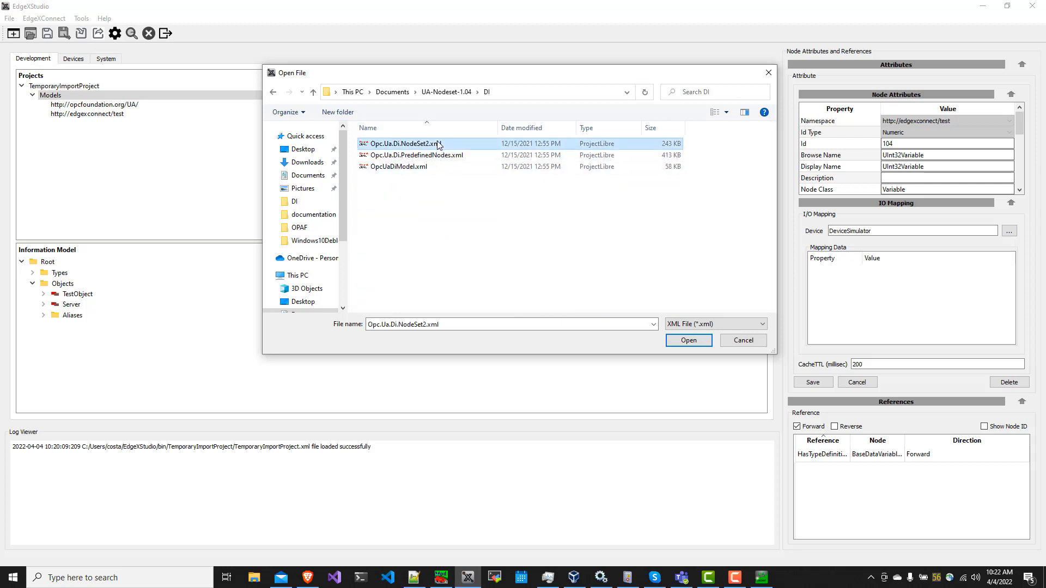
pyautogui.click(690, 339)
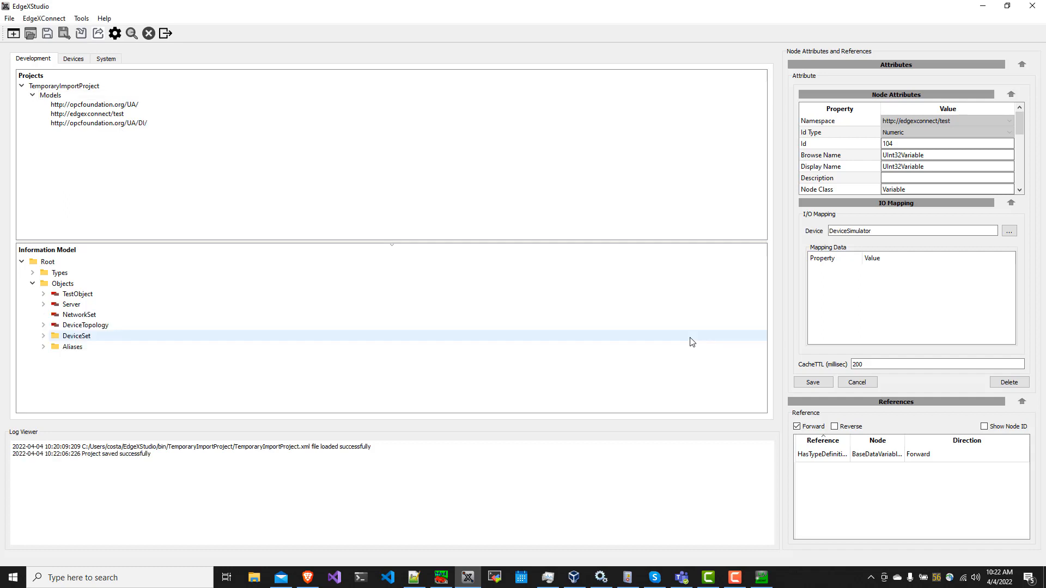
pyautogui.click(109, 124)
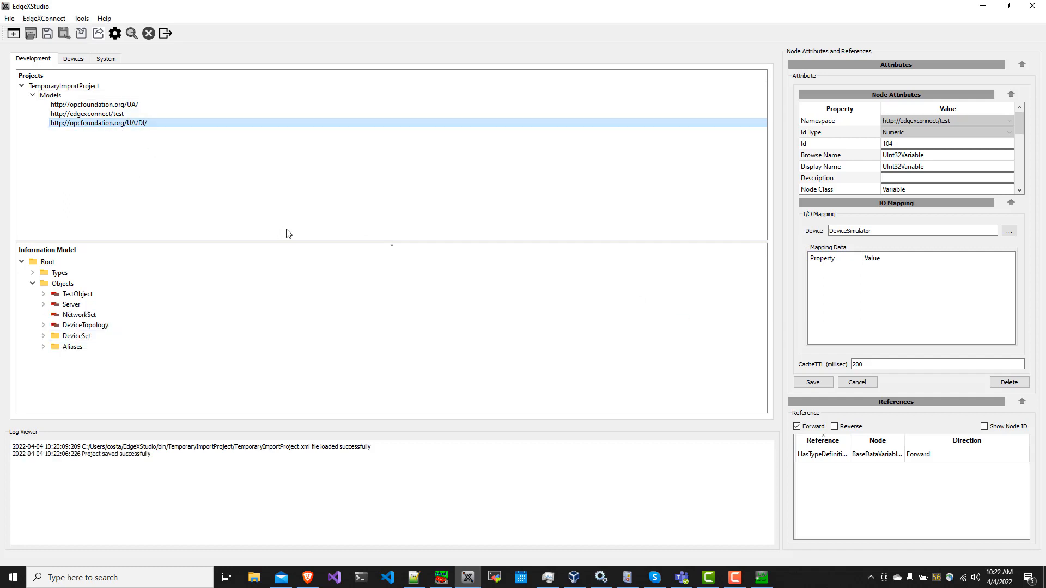
pyautogui.click(84, 317)
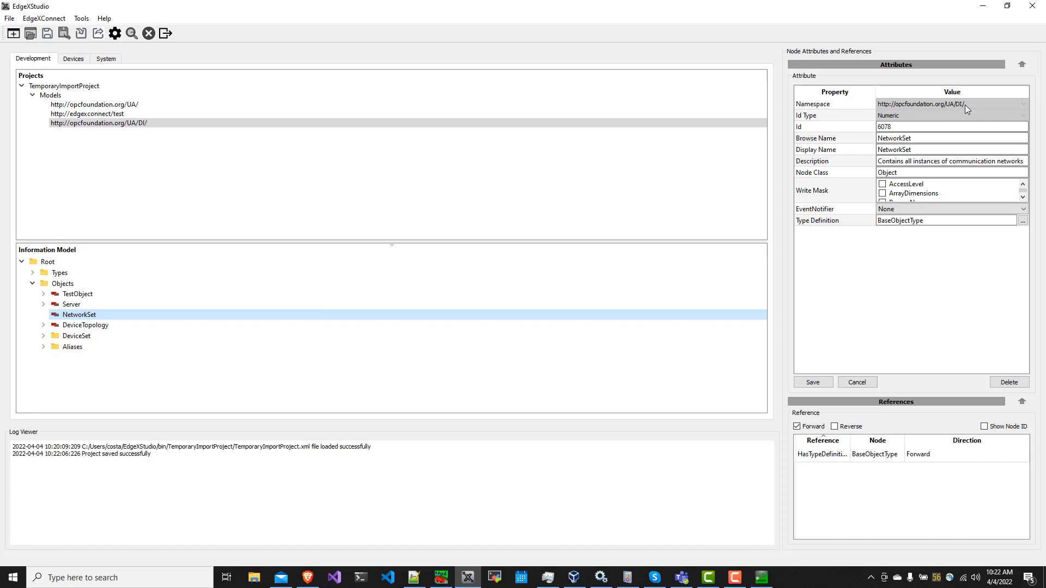
pyautogui.click(97, 325)
pyautogui.click(49, 337)
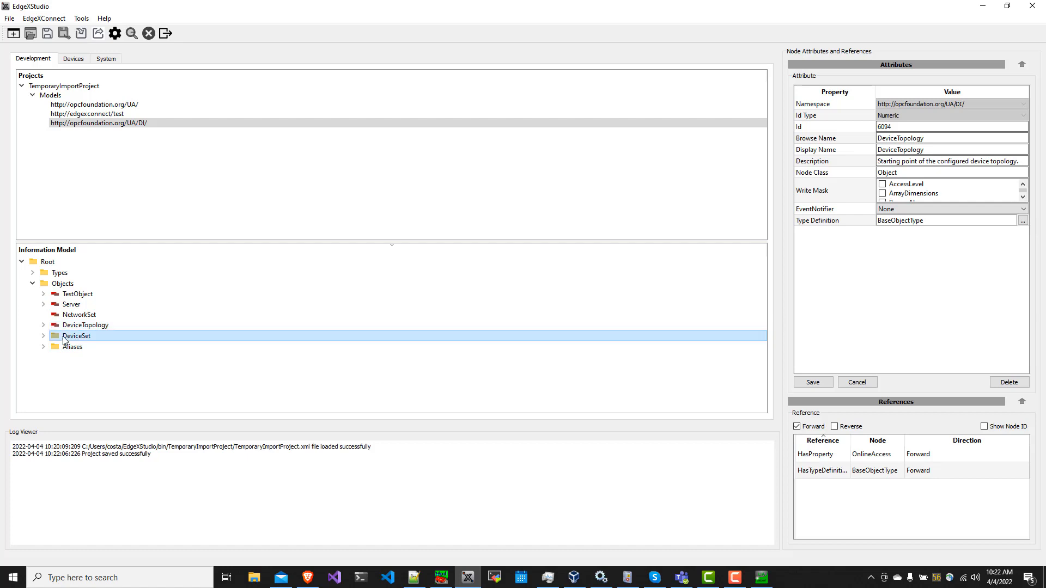
pyautogui.click(45, 337)
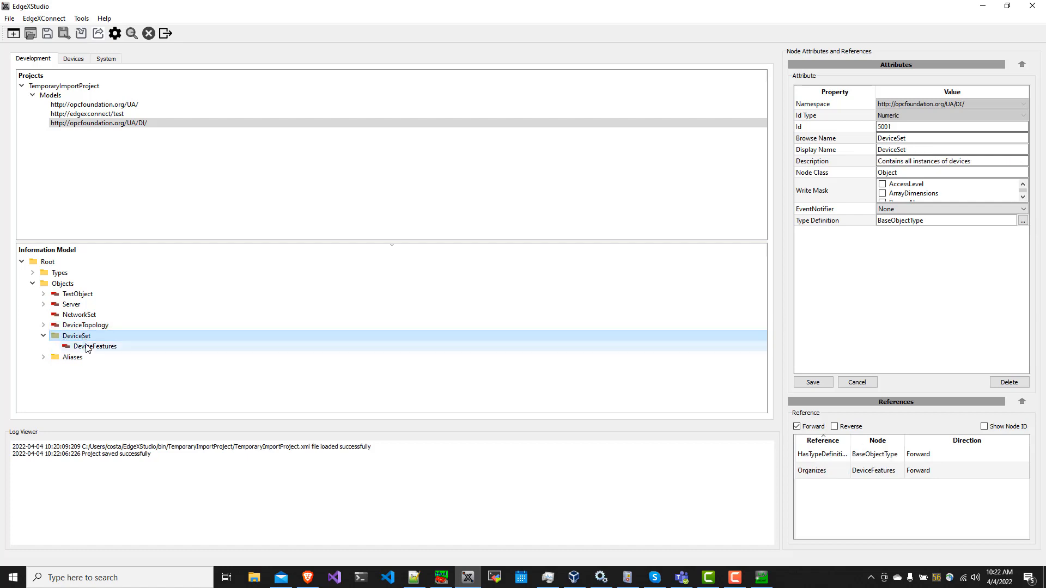
pyautogui.click(86, 347)
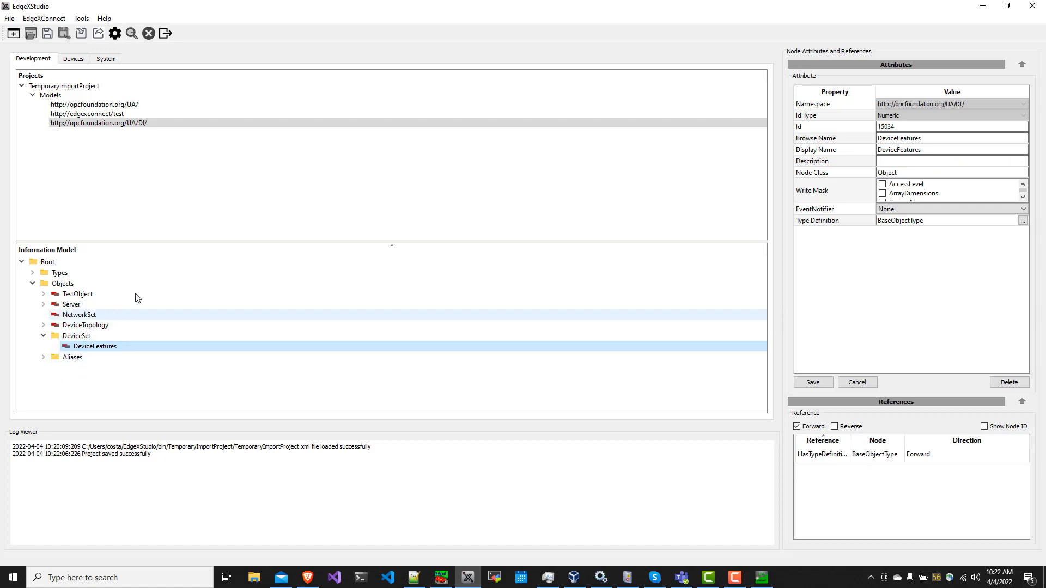
# Import the model Opc.Ua.IRDI.NodeSet2.xml from the PADIM folder of UA-Nodeset-1.04 into the project's Models.
pyautogui.click(54, 98)
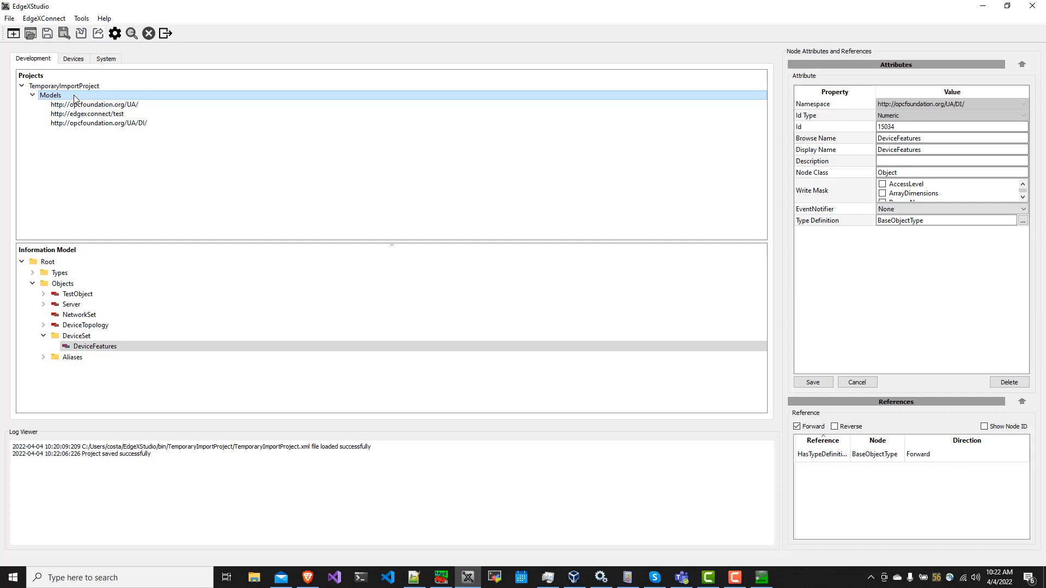
pyautogui.rightClick(74, 98)
pyautogui.click(92, 105)
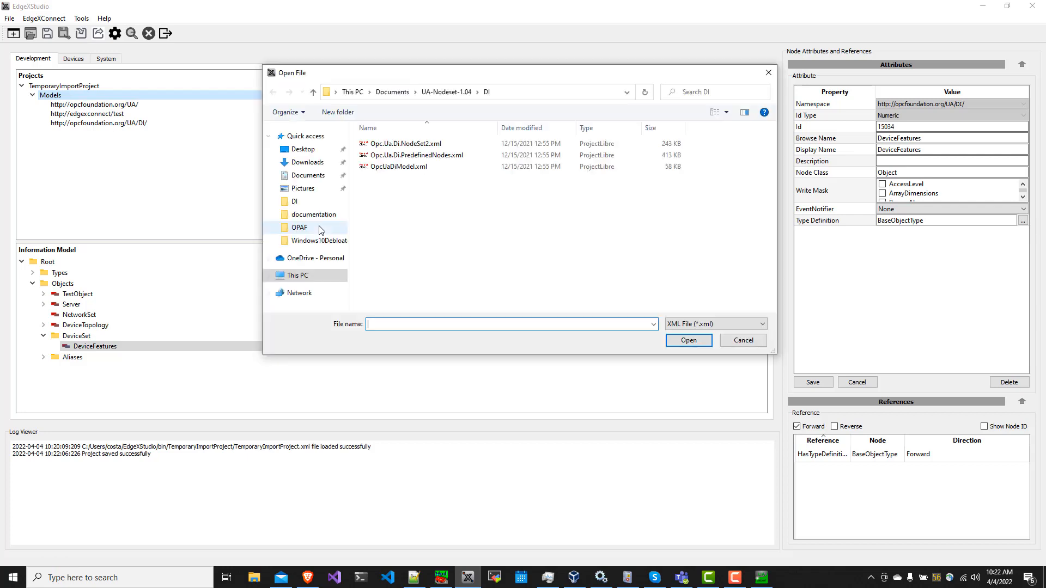
pyautogui.click(430, 96)
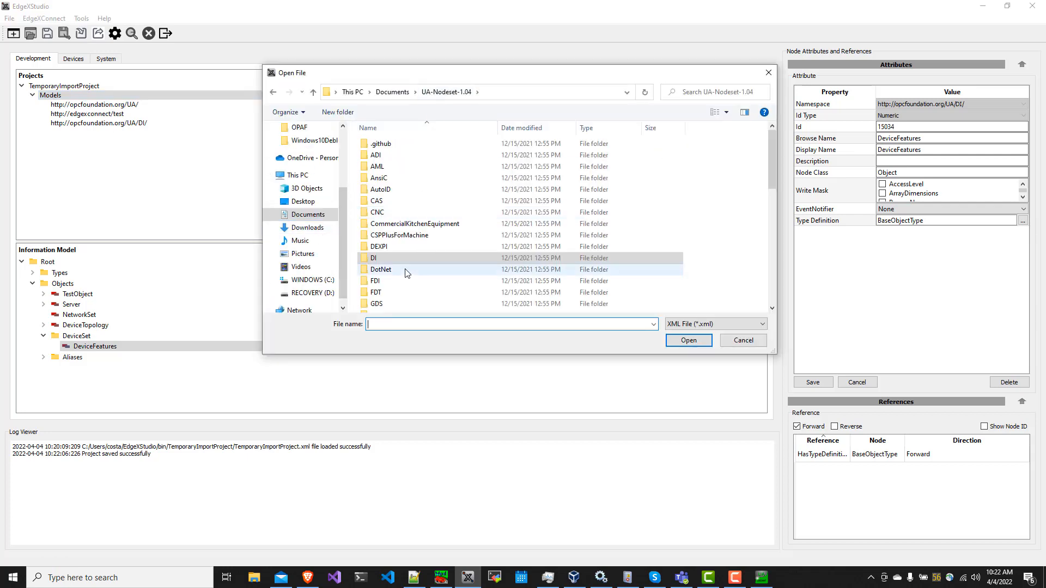
pyautogui.scroll(-6, 405, 272)
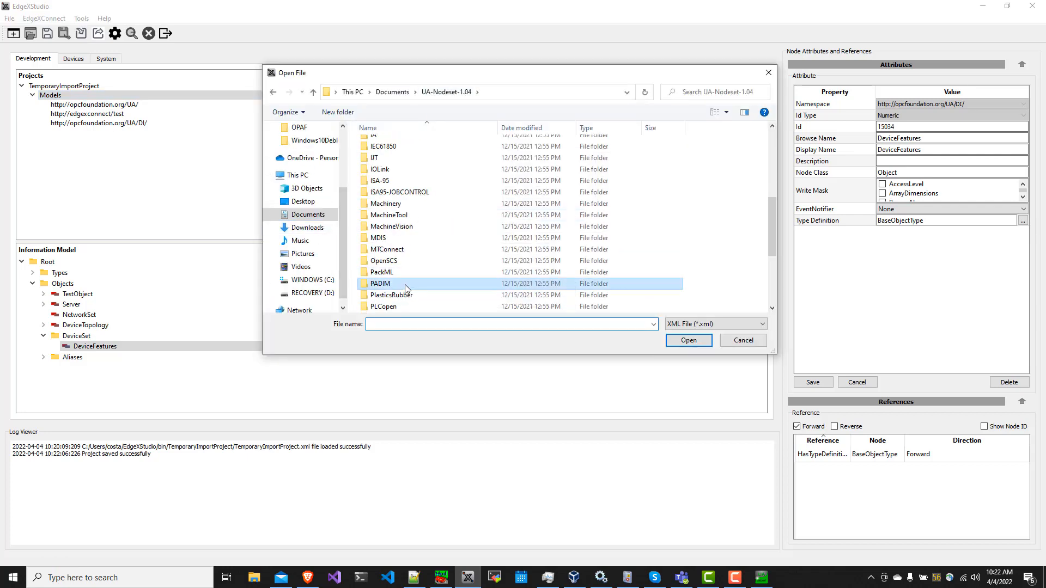
pyautogui.doubleClick(405, 286)
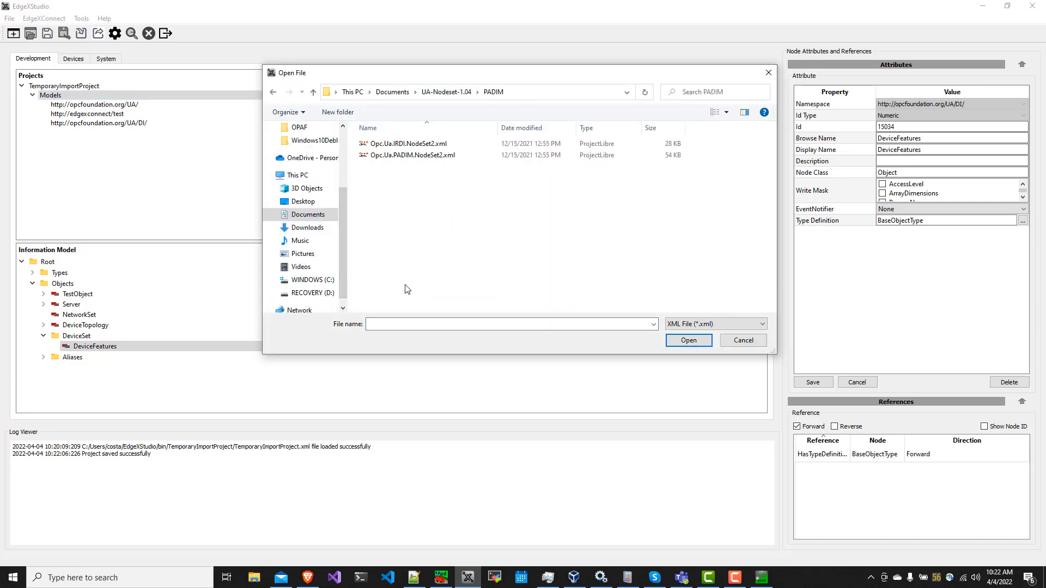
pyautogui.doubleClick(396, 145)
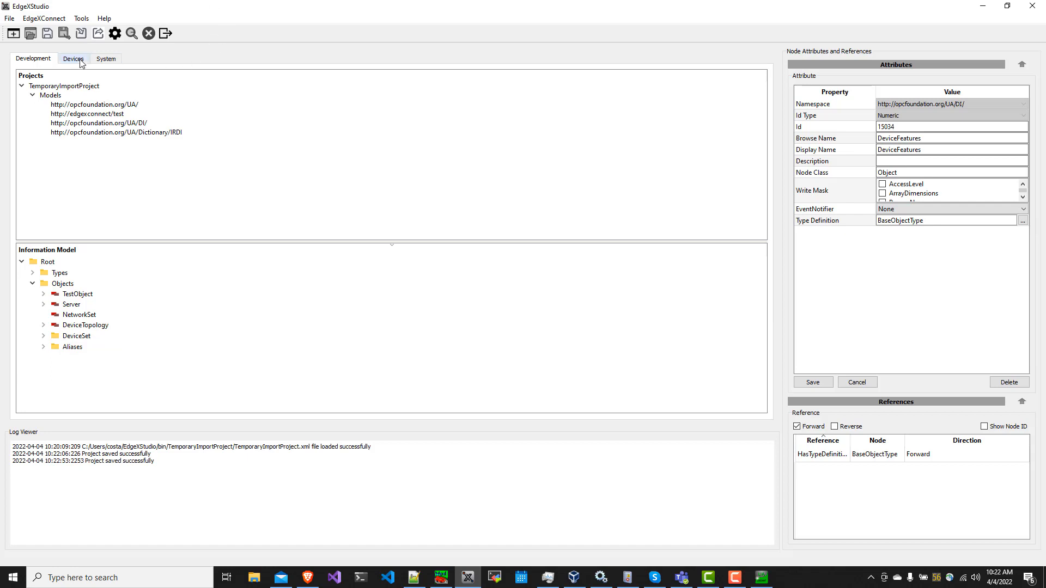
pyautogui.rightClick(61, 97)
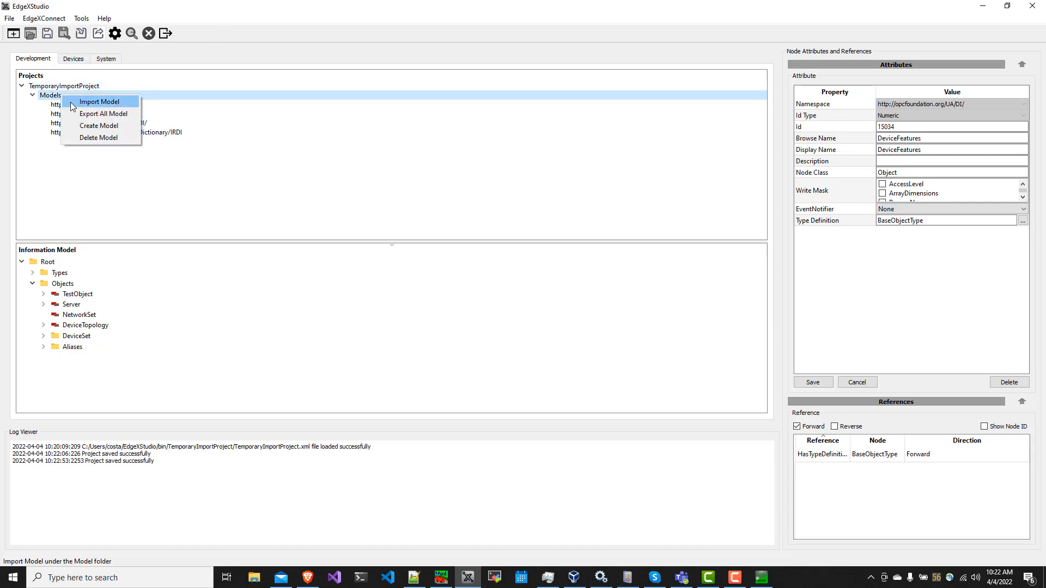
pyautogui.click(90, 102)
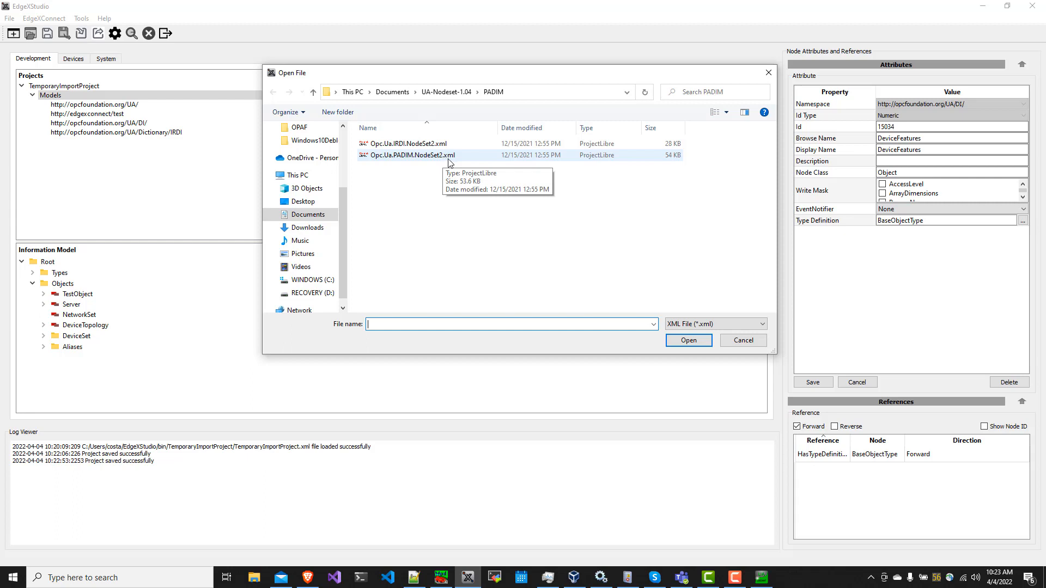
pyautogui.doubleClick(444, 155)
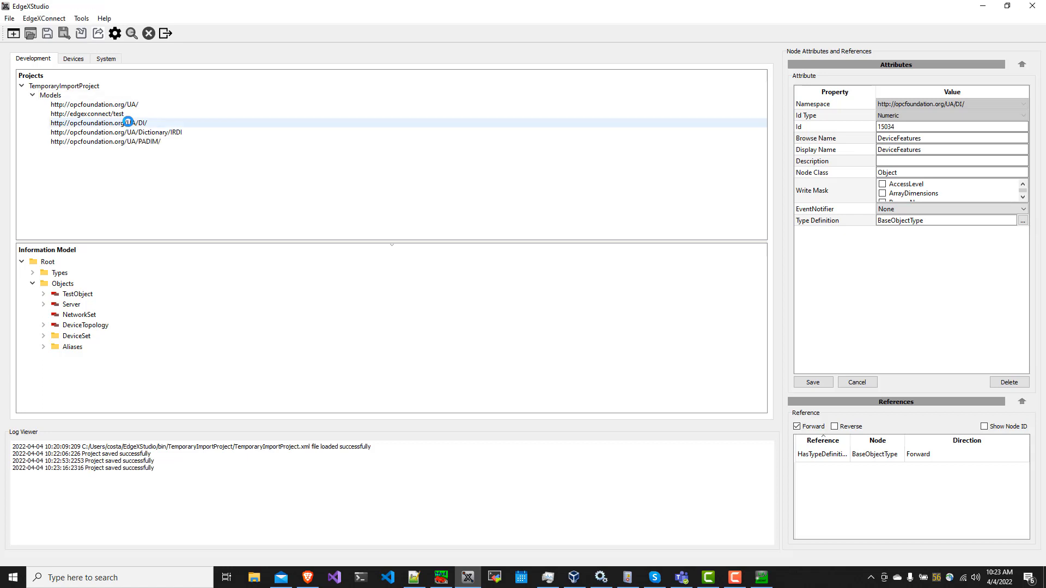
pyautogui.click(146, 148)
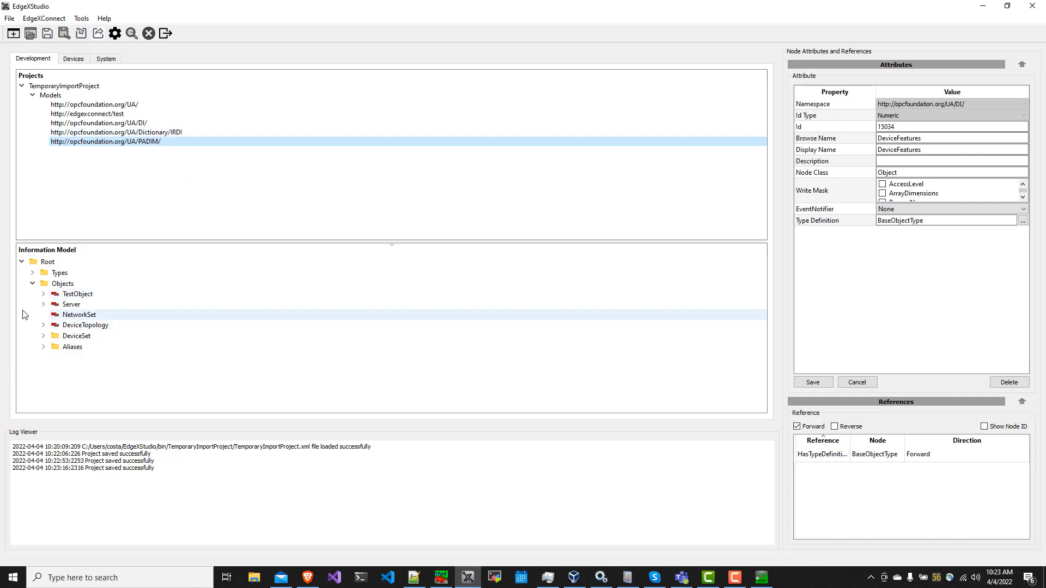
# Locate SignalType under Types > ObjectTypes > BaseObjectType and examine the attributes of its TwoStateDiscreteSignalType.
pyautogui.click(32, 273)
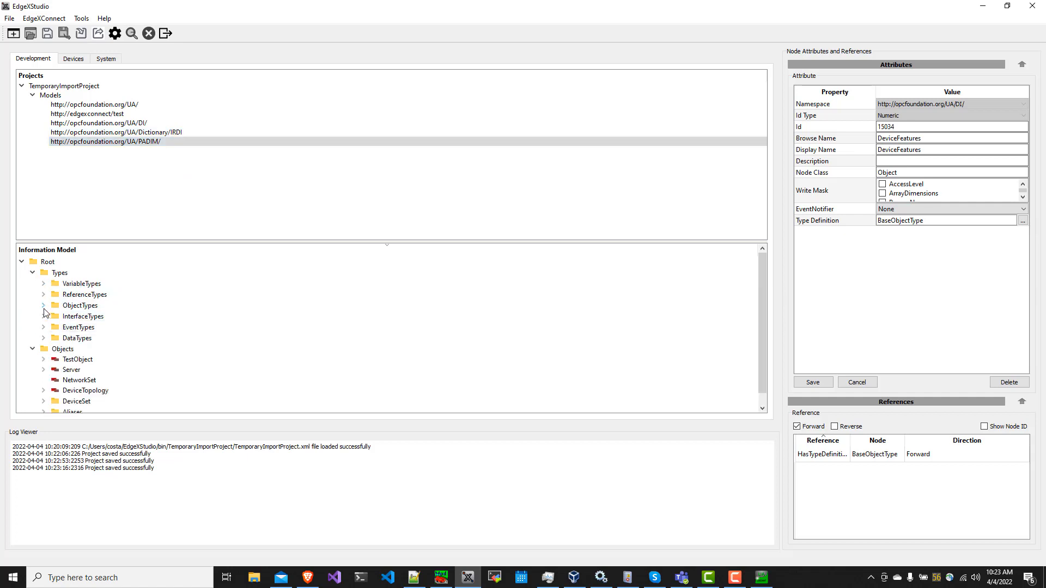
pyautogui.click(43, 306)
pyautogui.click(54, 316)
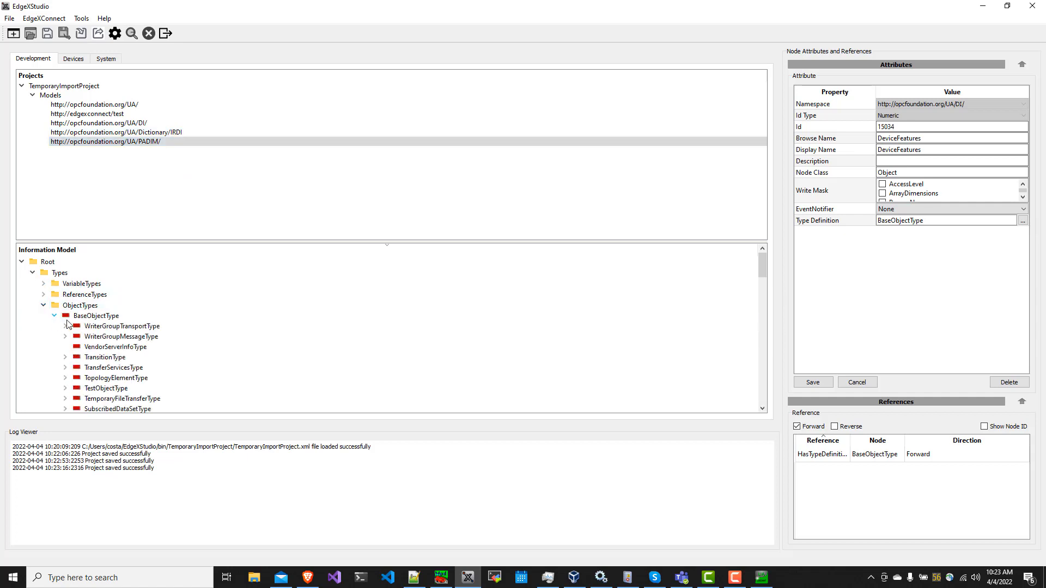
pyautogui.scroll(-5, 68, 325)
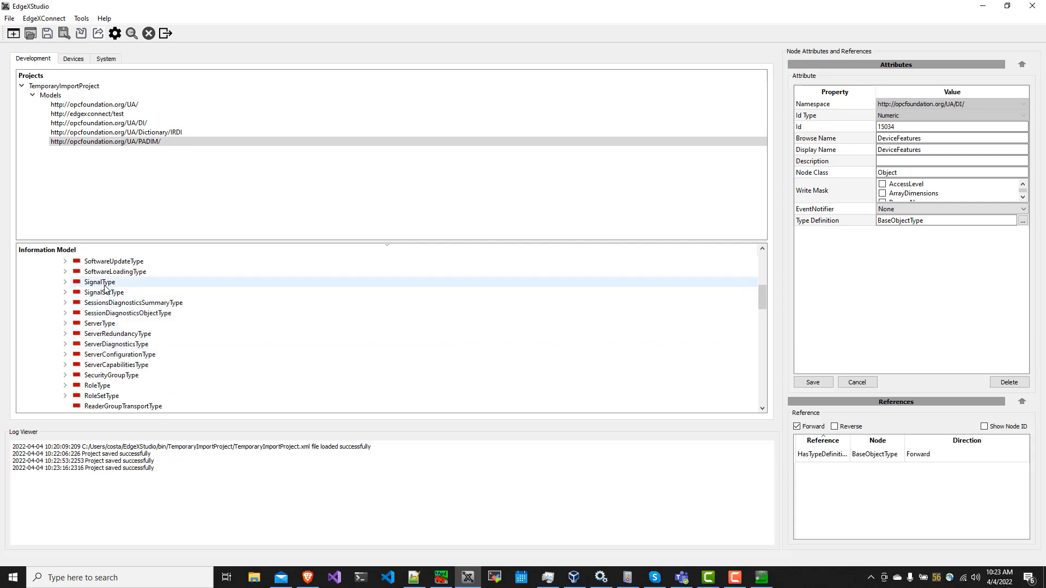
pyautogui.click(65, 282)
pyautogui.click(148, 294)
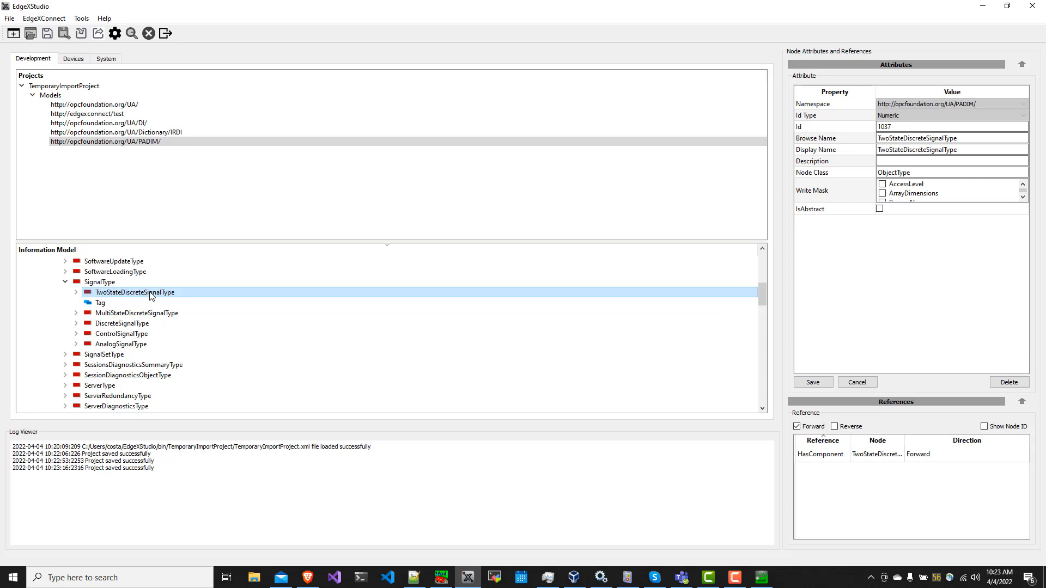
# Inspect the members of ControlSignalType and AnalogSignalType, including the attributes of the Zero point adjustment method.
pyautogui.click(114, 344)
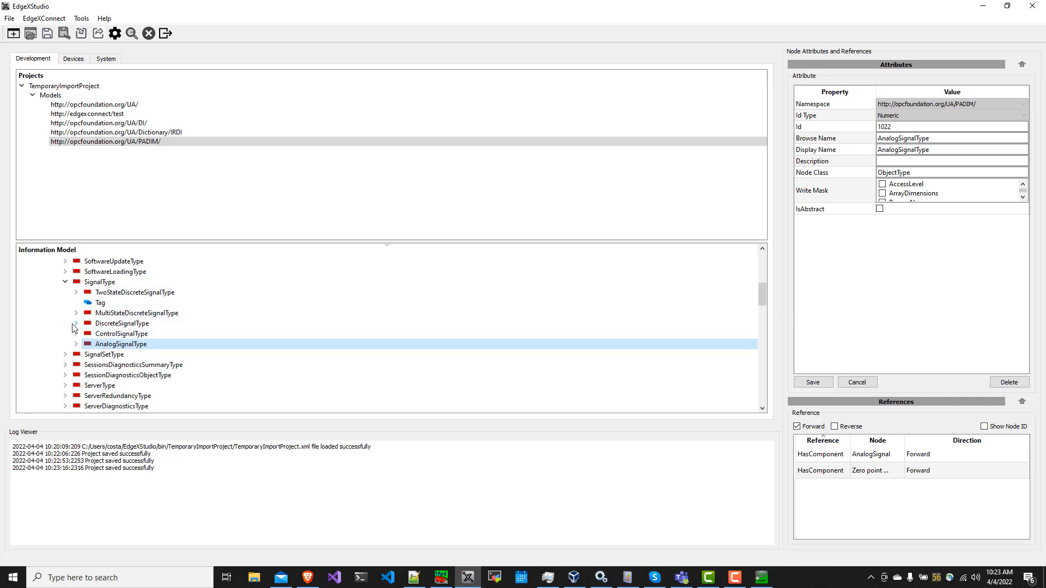
pyautogui.click(77, 333)
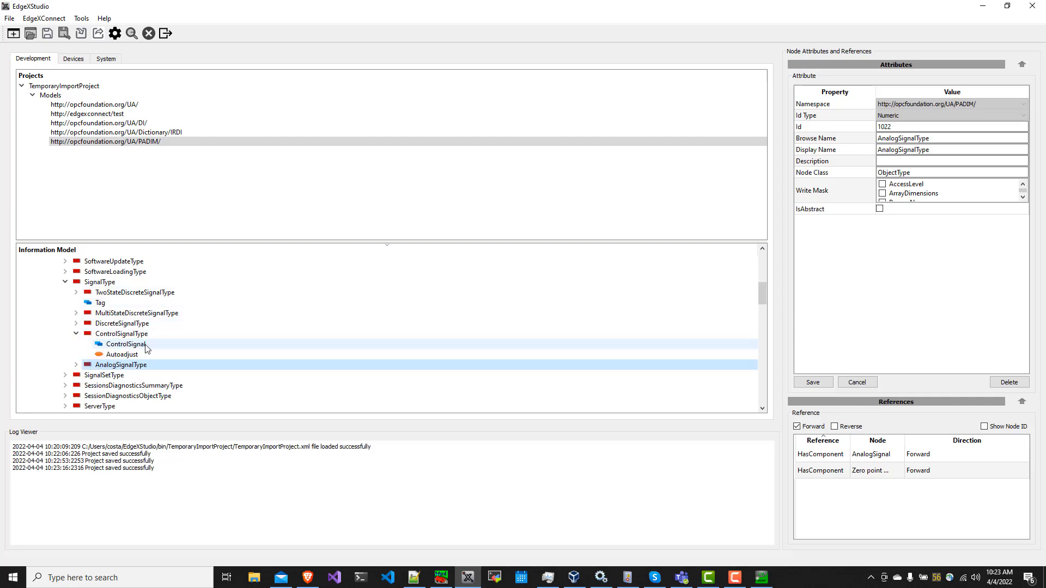
pyautogui.scroll(-1, 81, 335)
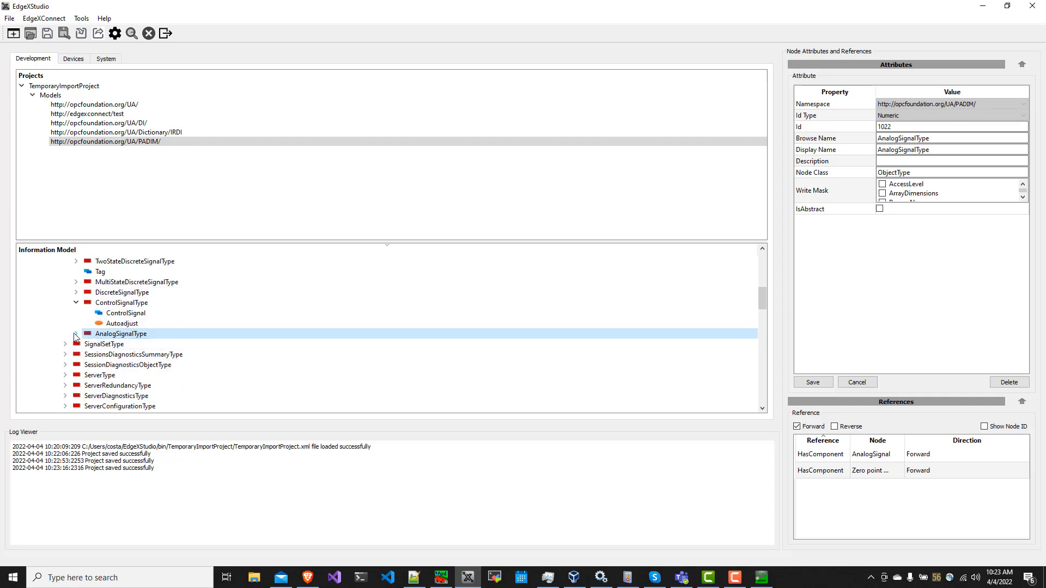
pyautogui.click(77, 334)
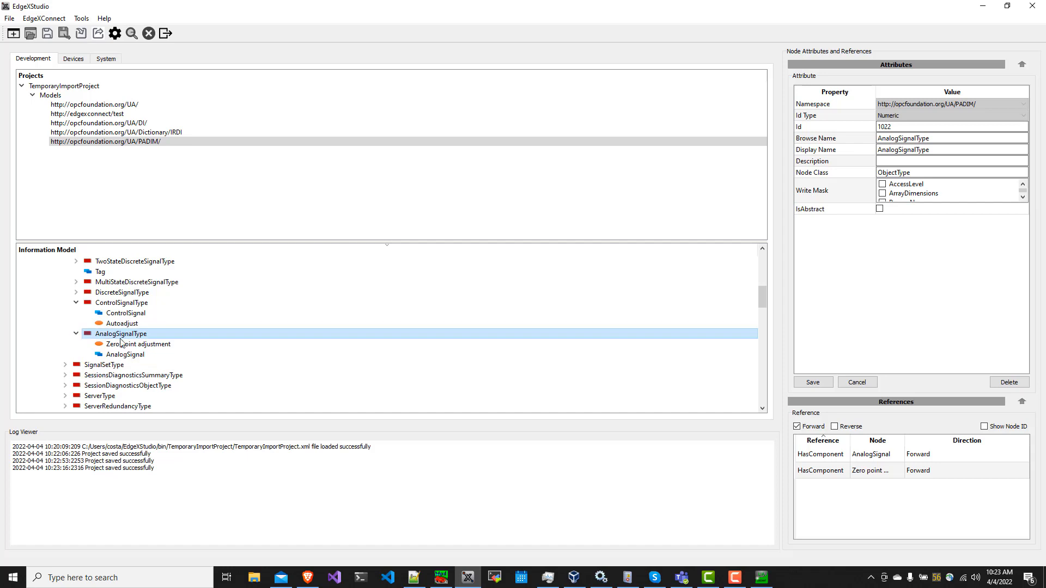
pyautogui.click(149, 346)
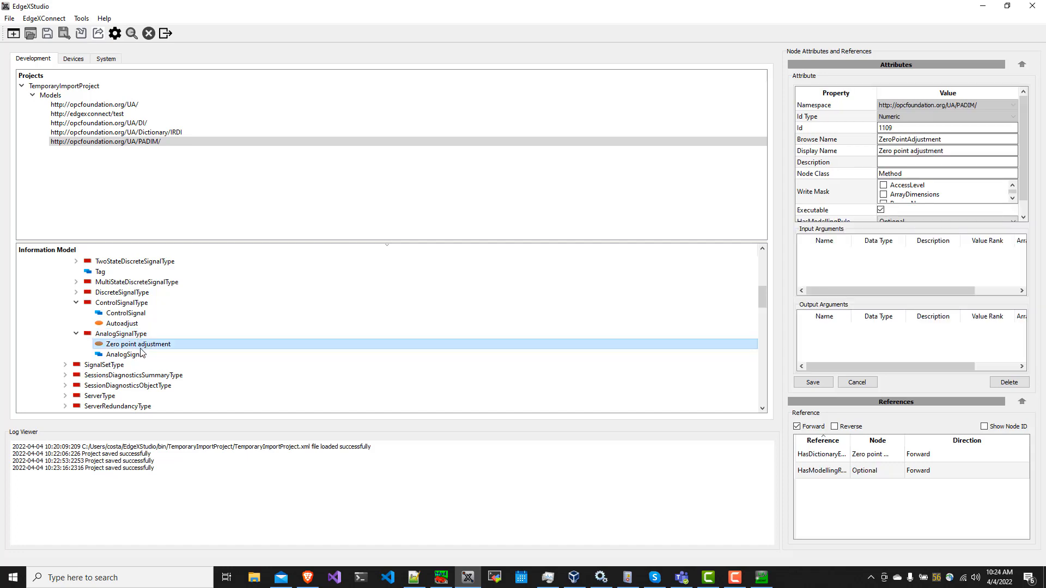
# Examine the attributes of the AnalogSignal variable under AnalogSignalType, and collapse the ObjectTypes branch.
pyautogui.click(142, 355)
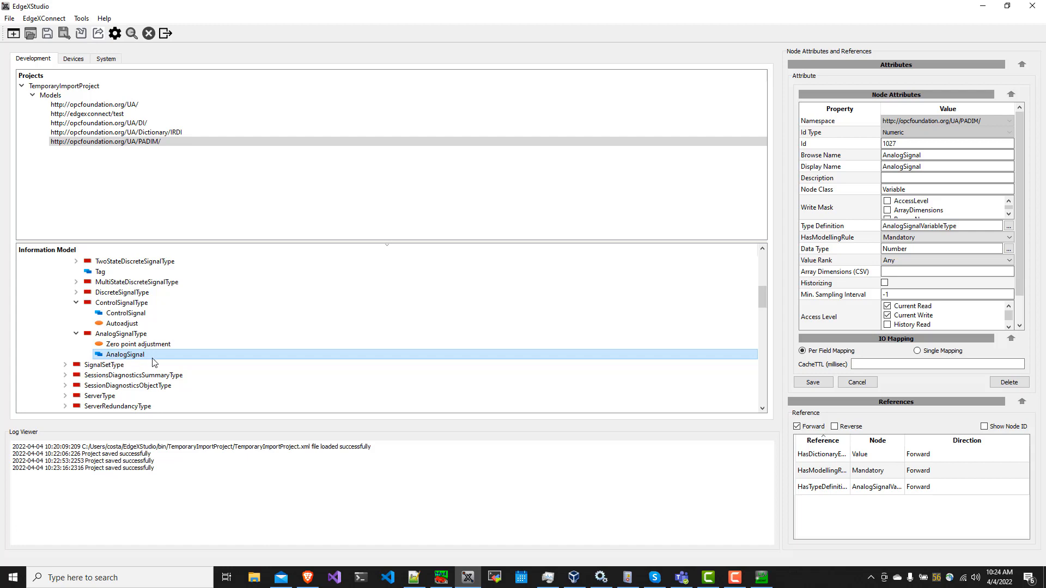
pyautogui.scroll(15, 56, 335)
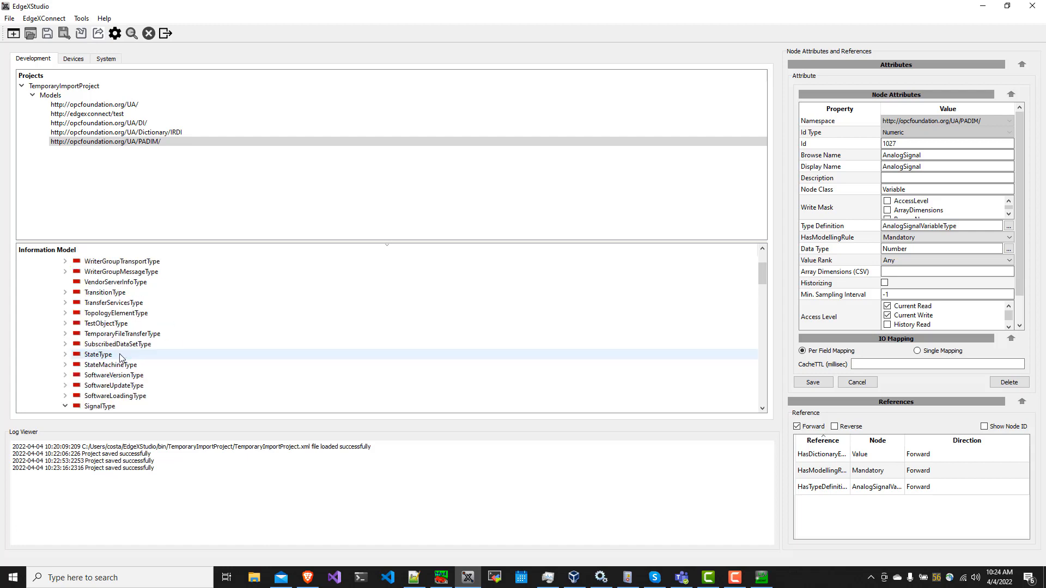
pyautogui.click(43, 306)
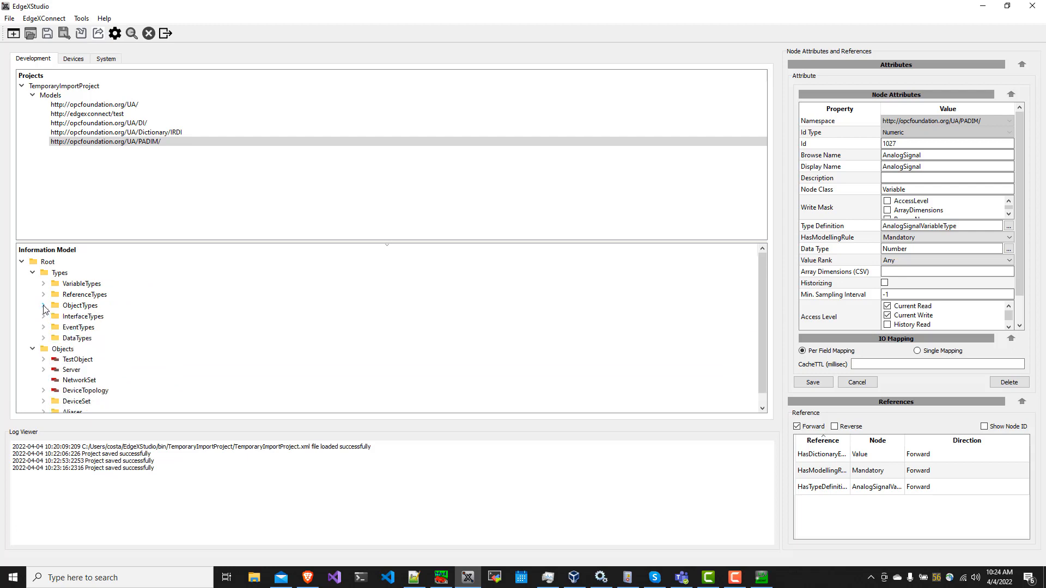
pyautogui.click(62, 348)
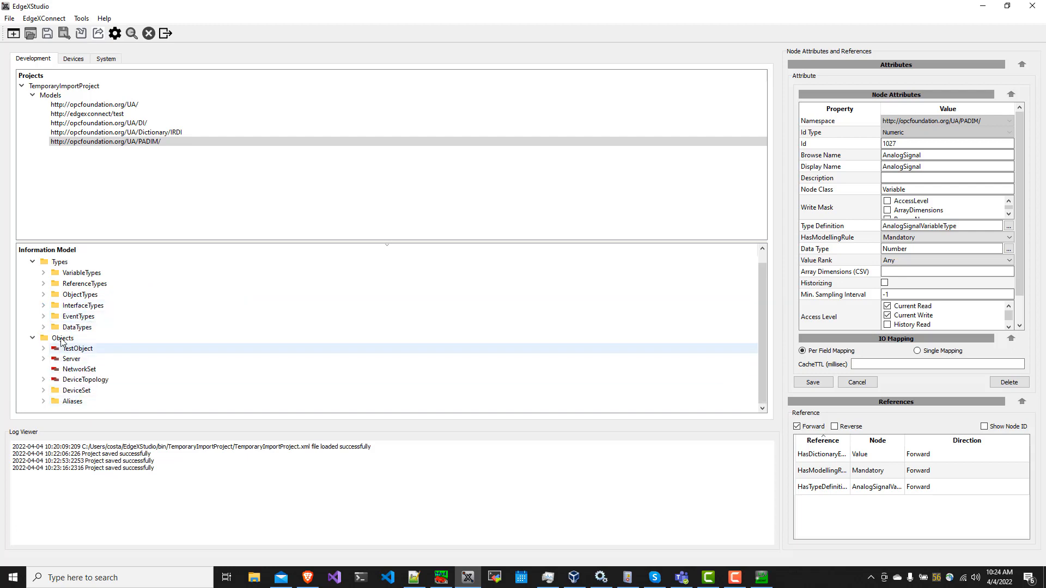
pyautogui.click(32, 262)
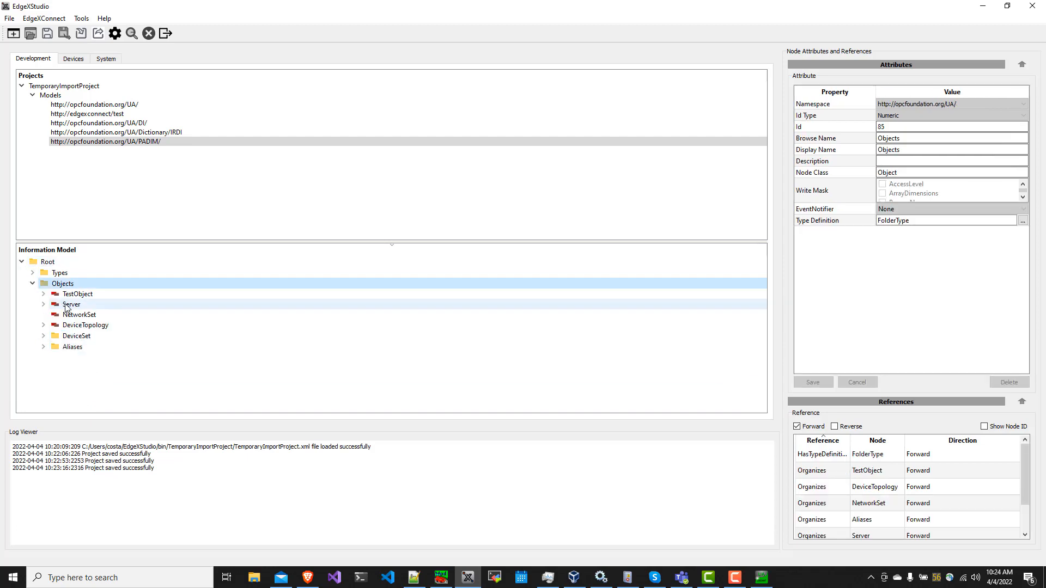
pyautogui.rightClick(107, 288)
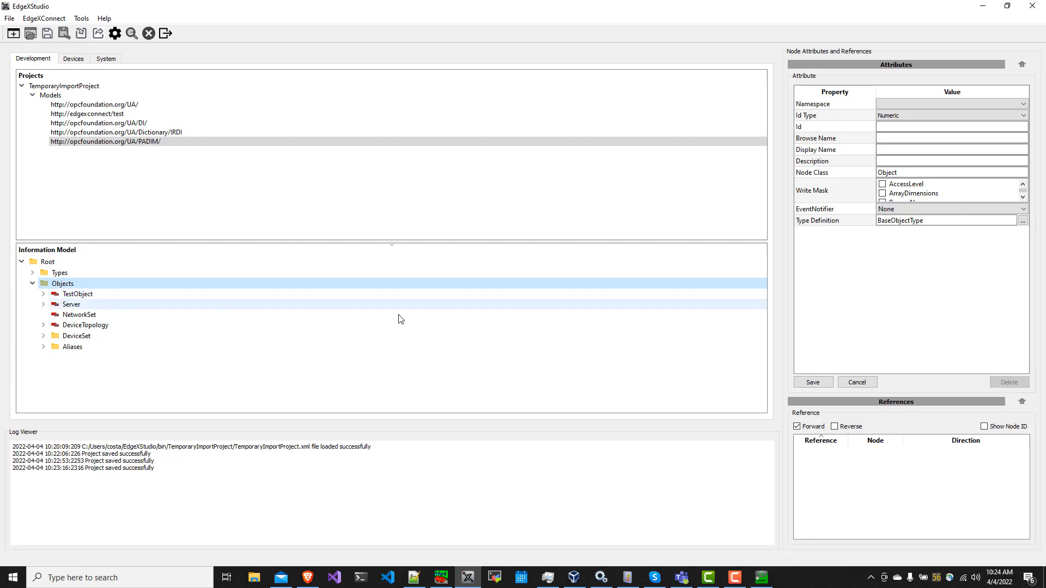
pyautogui.click(977, 103)
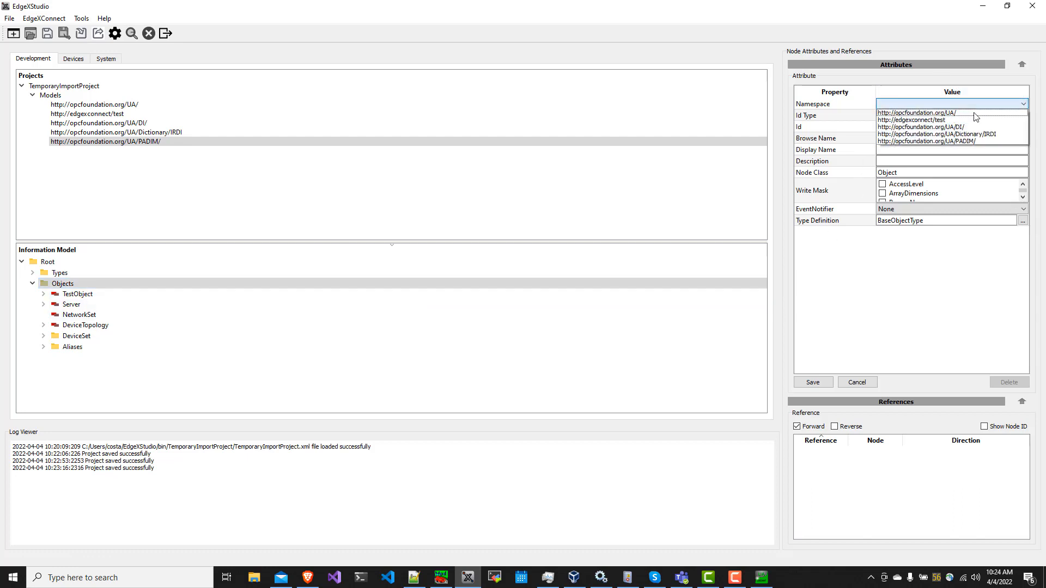
pyautogui.click(972, 120)
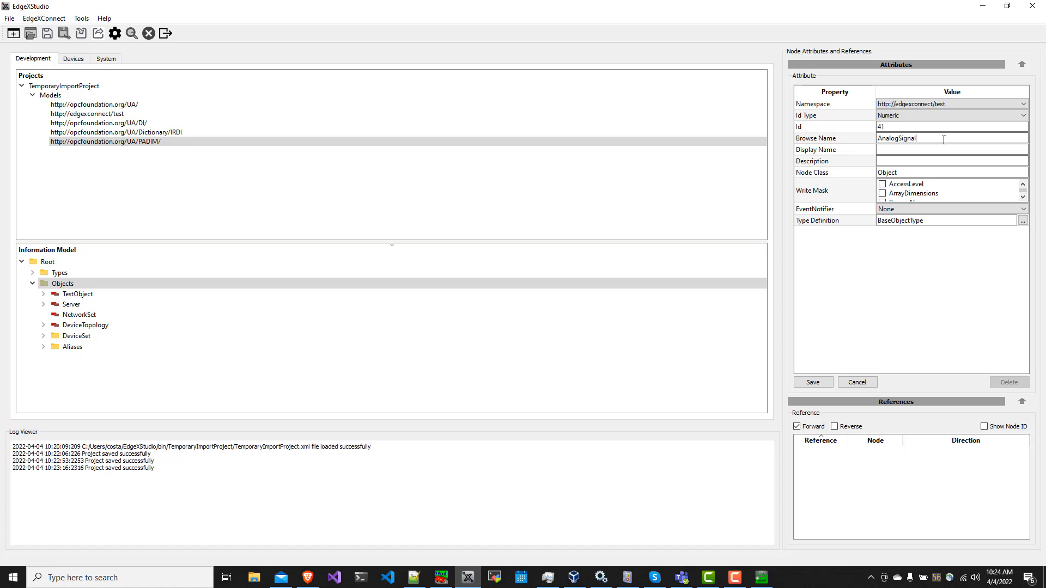
# Set the new object's Browse Name, Display Name and Description to AnalogSignal1.
pyautogui.moveTo(943, 140); pyautogui.dragTo(845, 146)
pyautogui.click(845, 146)
pyautogui.doubleClick(887, 139)
pyautogui.hotkey('ctrl', 'c')
pyautogui.click(914, 151)
pyautogui.hotkey('ctrl', 'v')
pyautogui.click(919, 160)
pyautogui.hotkey('ctrl', 'v')
# Set the object's Type Definition to AnalogSignalType, found under SignalType, and save the node.
pyautogui.click(1024, 221)
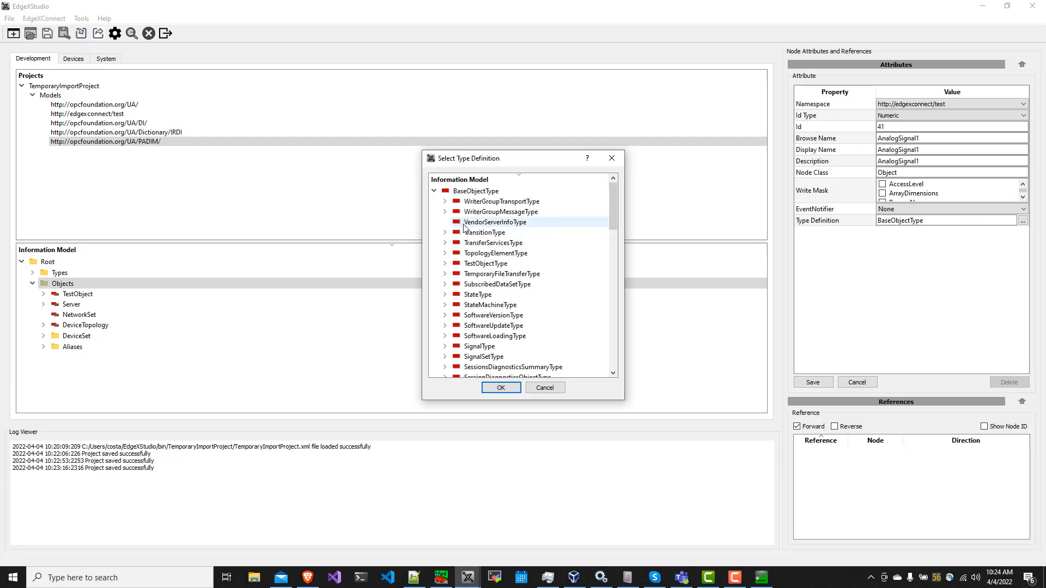
pyautogui.scroll(-1, 467, 251)
pyautogui.click(445, 316)
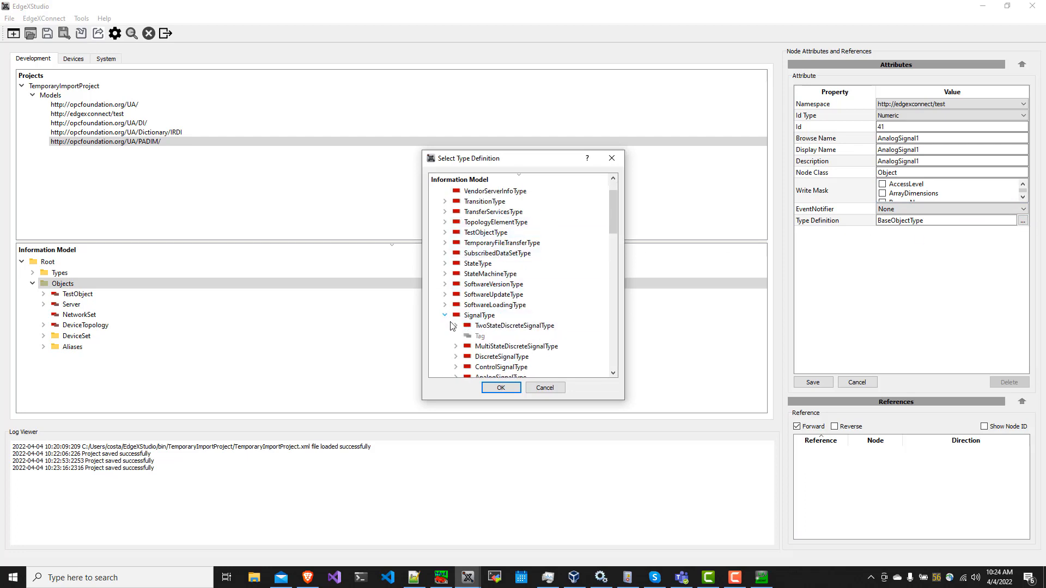
pyautogui.scroll(-4, 472, 329)
pyautogui.click(493, 254)
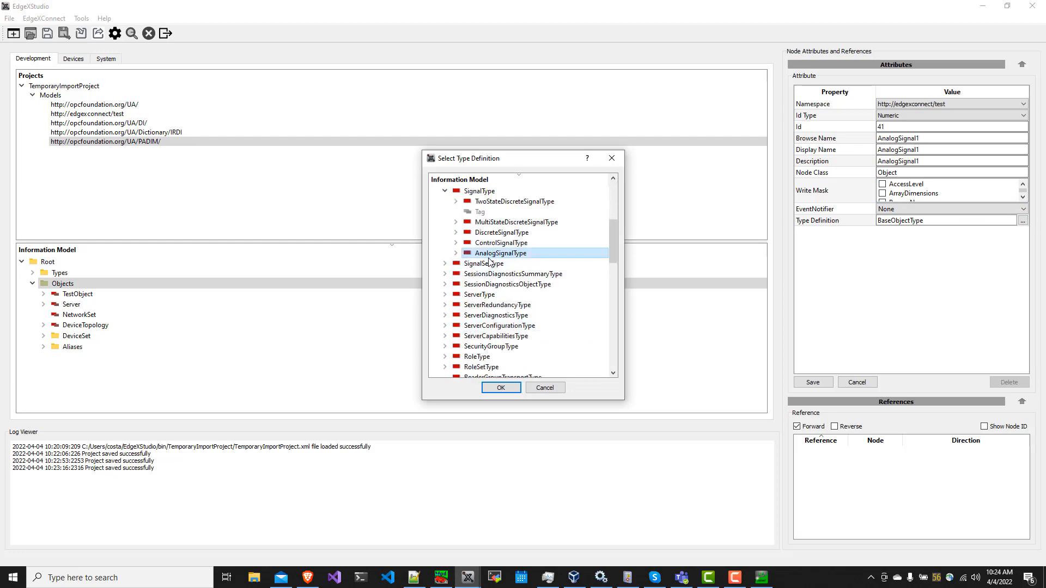
pyautogui.click(504, 390)
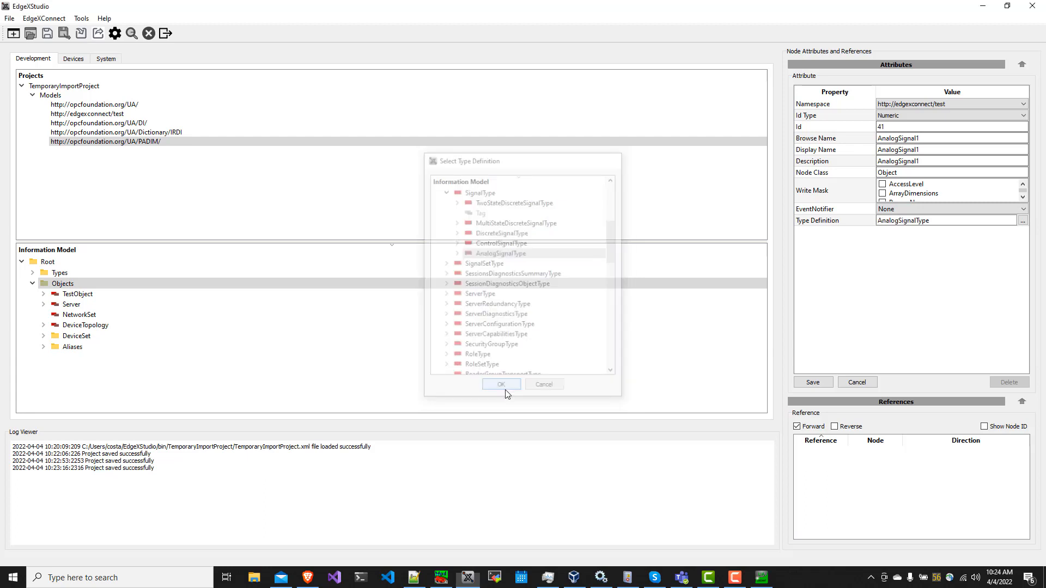
pyautogui.click(817, 383)
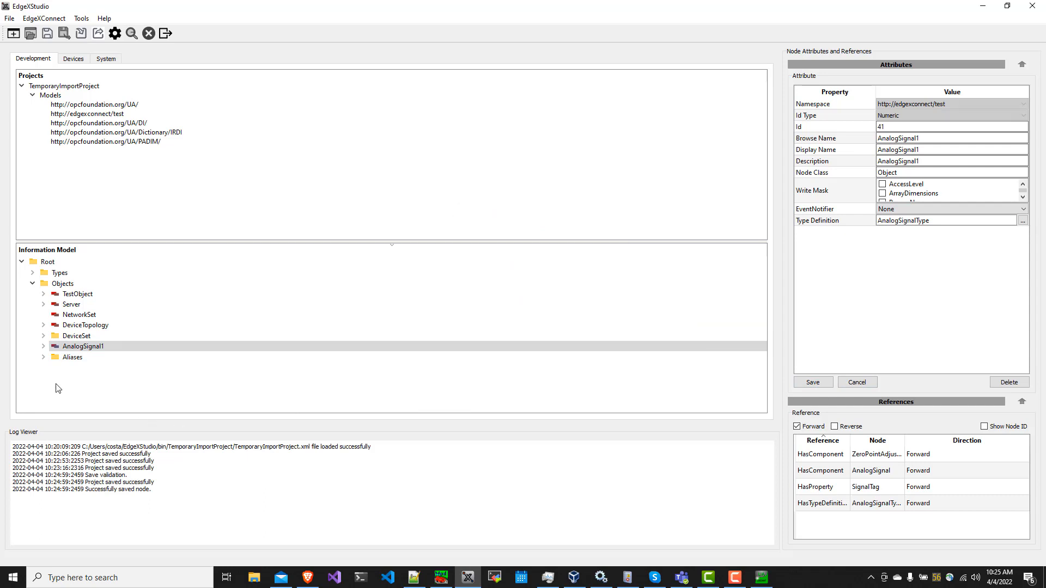
# Expand AnalogSignal1 and examine its ZeroPointAdjustment method, including the Lua script field.
pyautogui.doubleClick(104, 348)
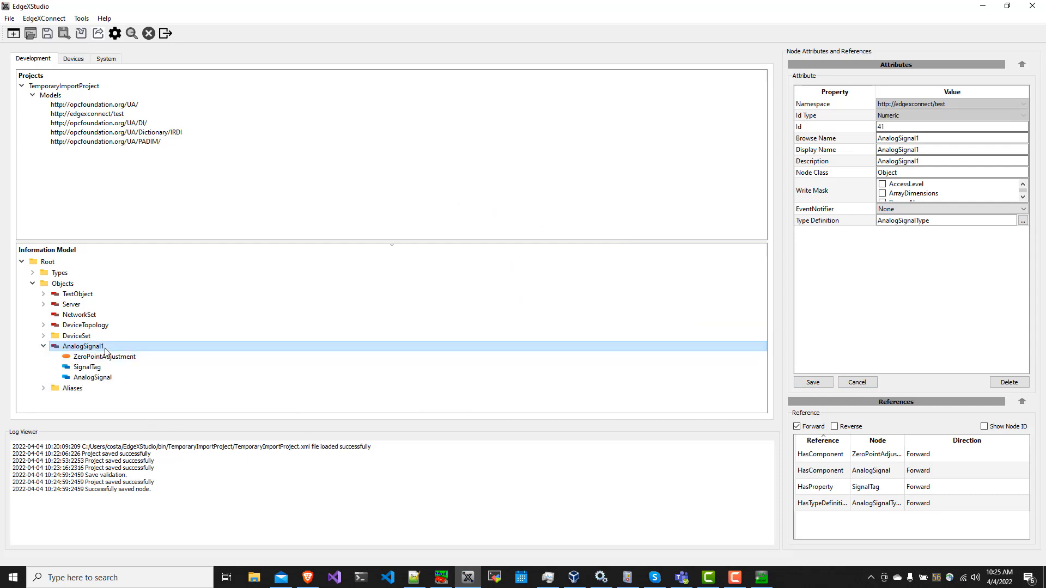
pyautogui.click(112, 367)
pyautogui.click(130, 358)
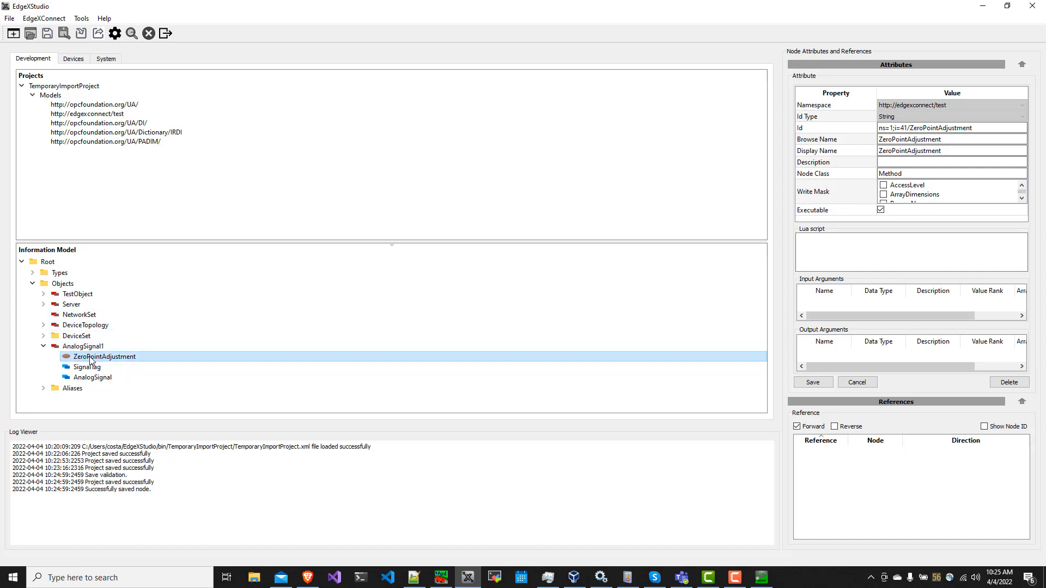
pyautogui.click(908, 250)
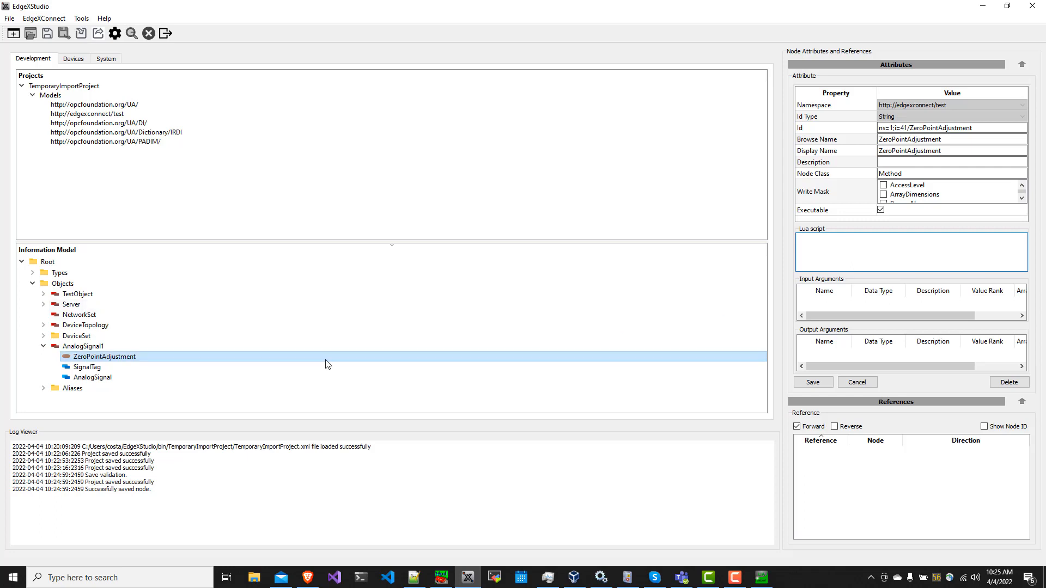
# Inspect the node attributes and I/O mapping of AnalogSignal1's SignalTag variable.
pyautogui.click(121, 371)
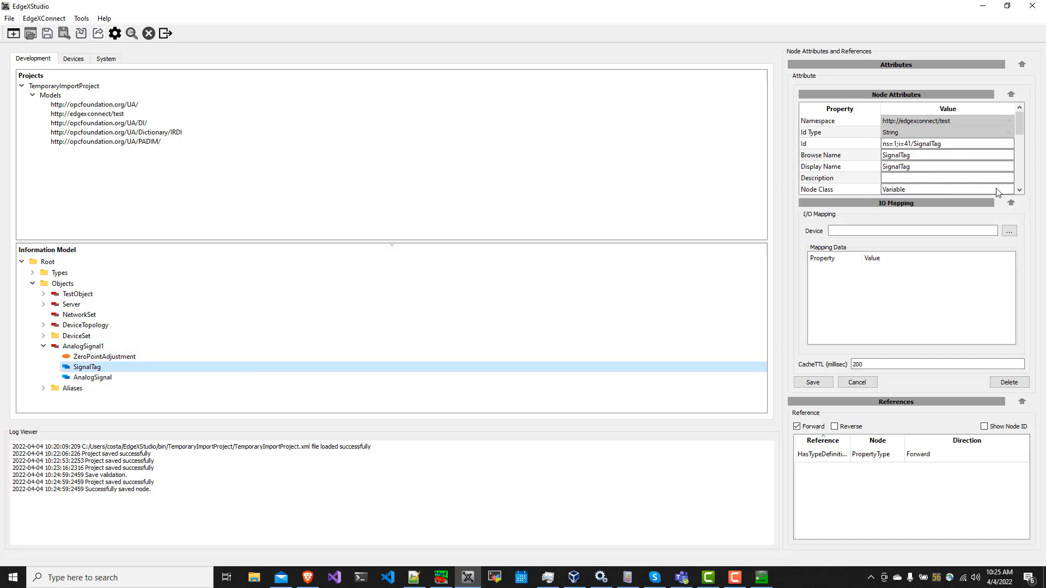
pyautogui.click(1019, 190)
pyautogui.click(1019, 190)
pyautogui.click(1019, 190)
pyautogui.click(1019, 191)
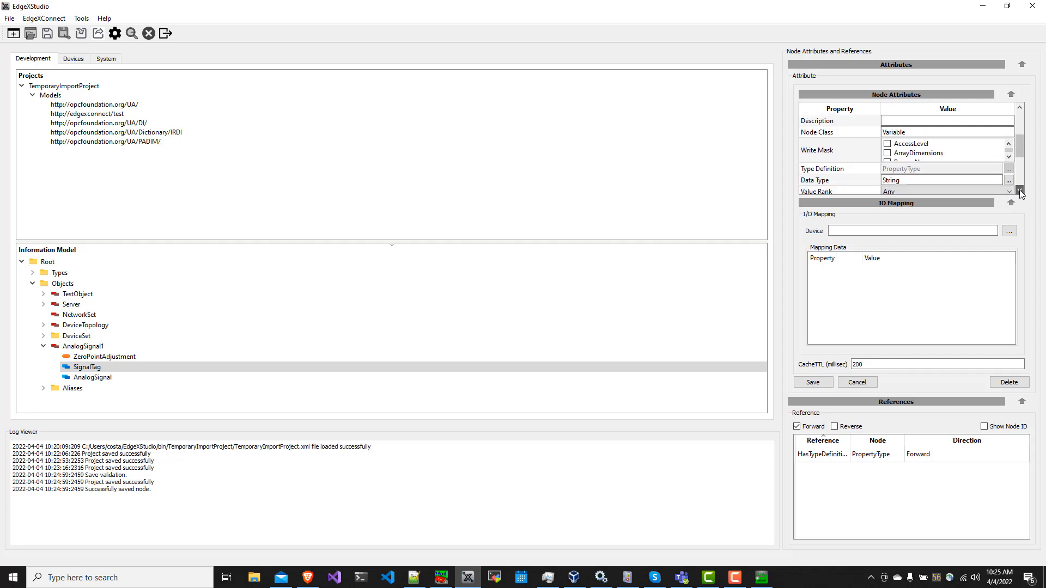
pyautogui.click(1019, 190)
pyautogui.click(1020, 190)
pyautogui.click(1020, 191)
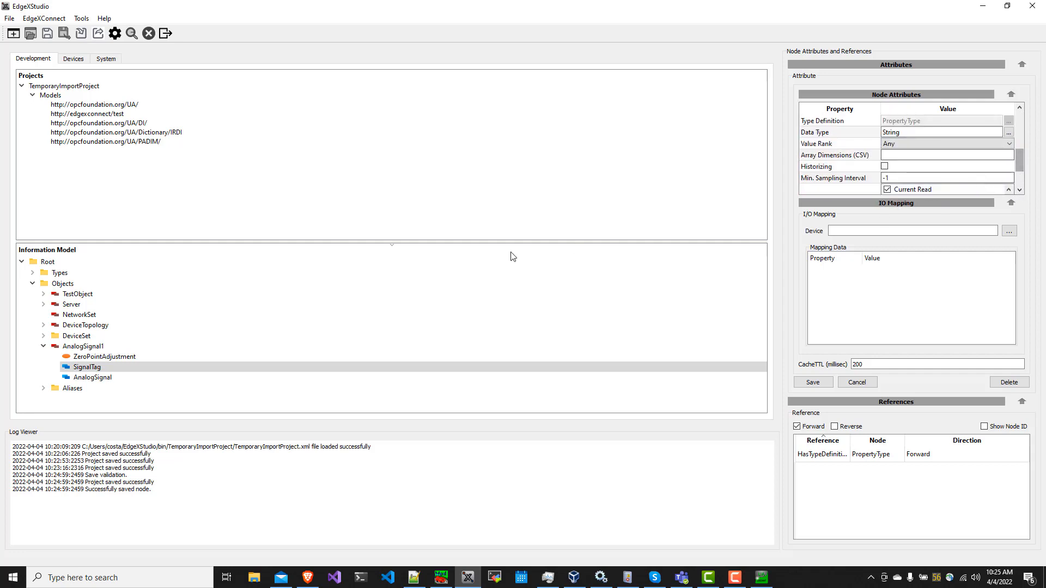
# Set the Data Type of AnalogSignal1's AnalogSignal variable to UInt16, found under Number > UInteger.
pyautogui.click(111, 379)
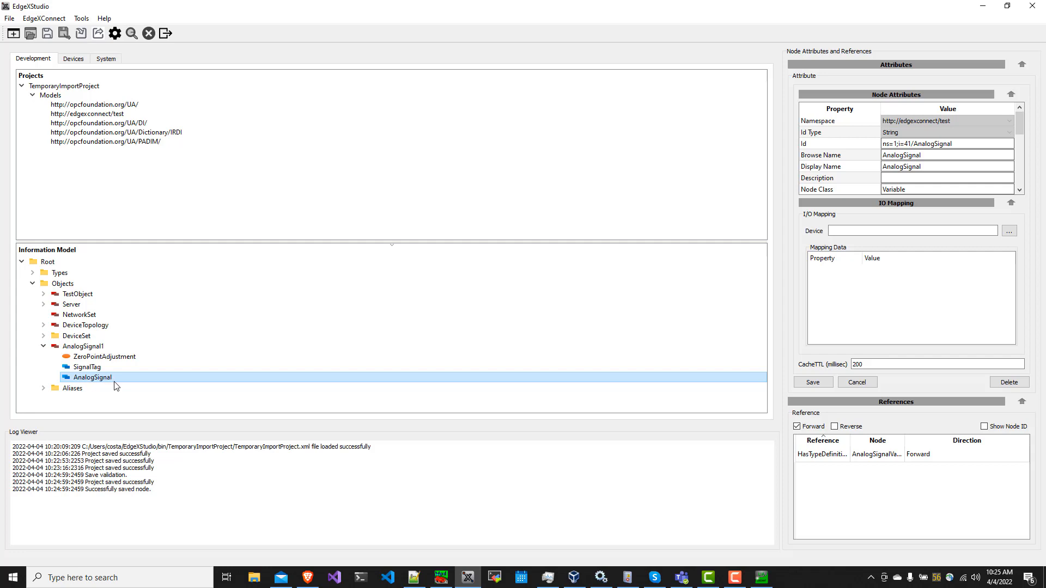
pyautogui.click(1011, 203)
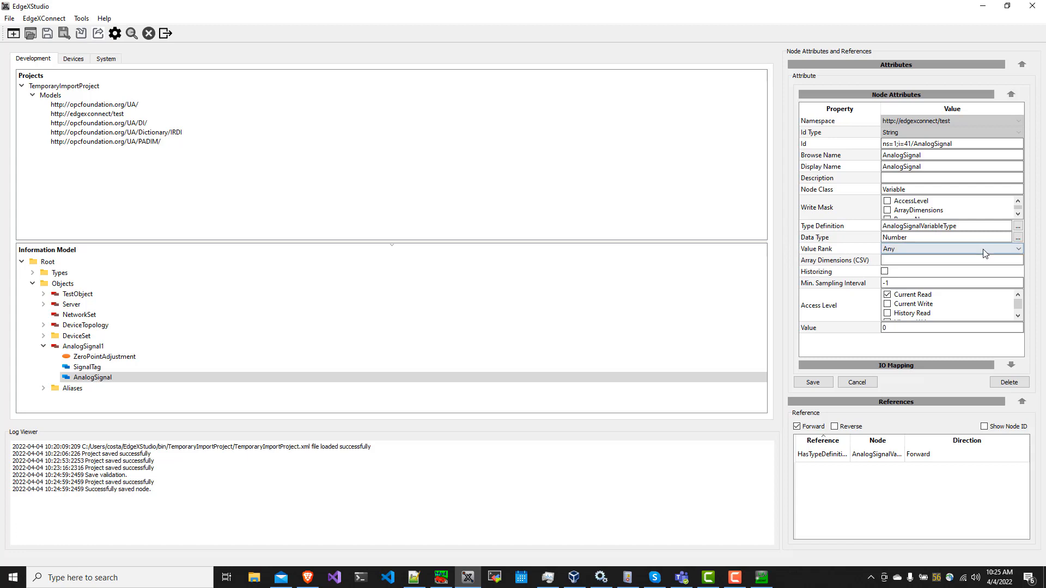
pyautogui.click(1018, 238)
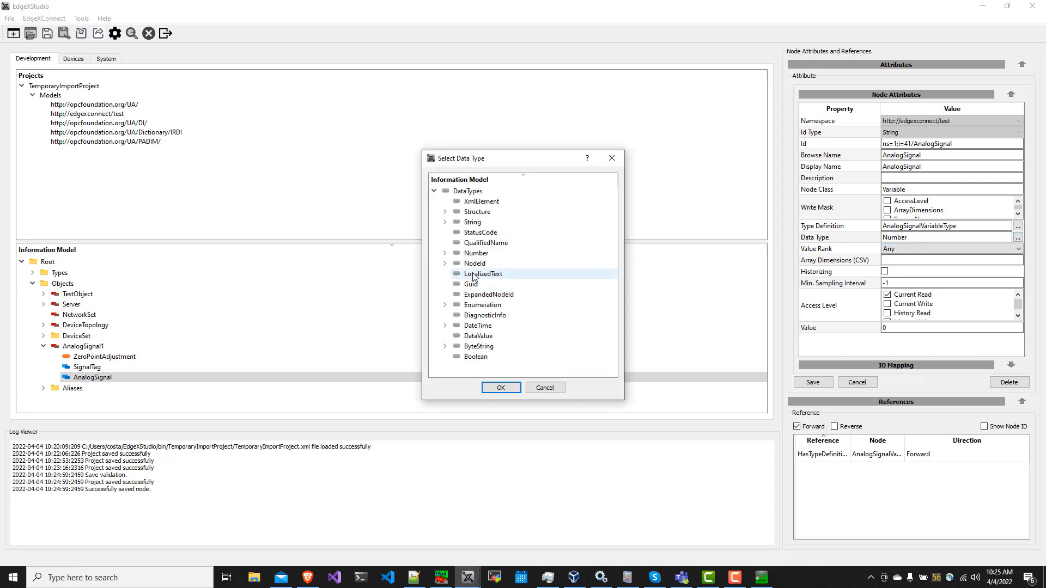
pyautogui.click(444, 254)
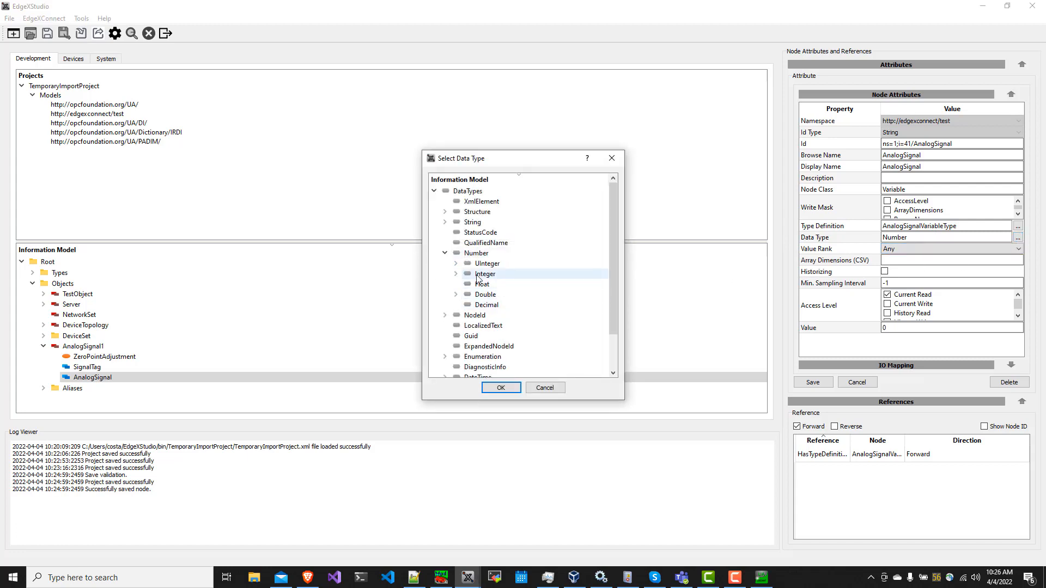
pyautogui.click(456, 263)
pyautogui.click(513, 295)
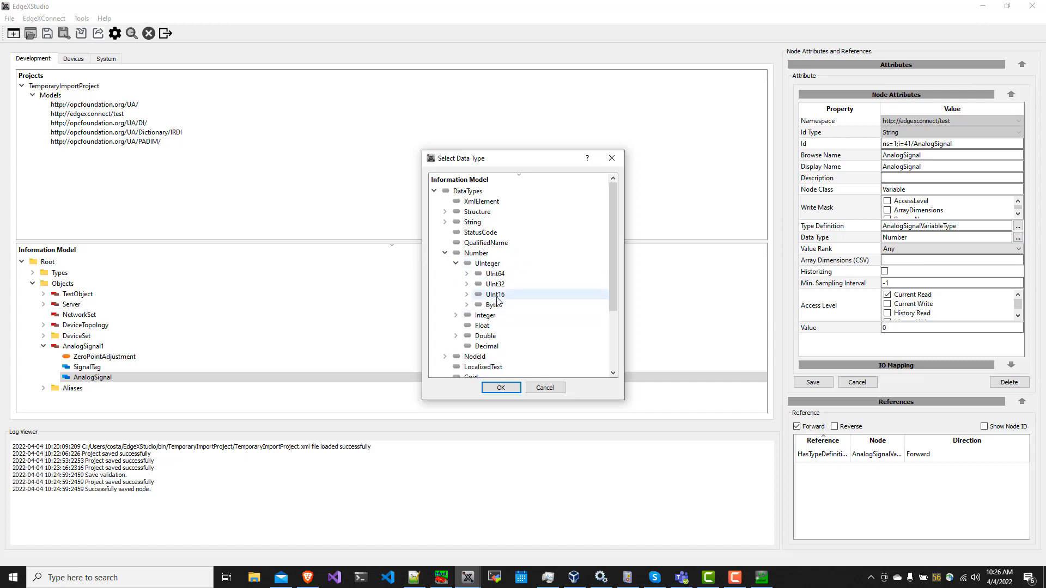
pyautogui.click(501, 388)
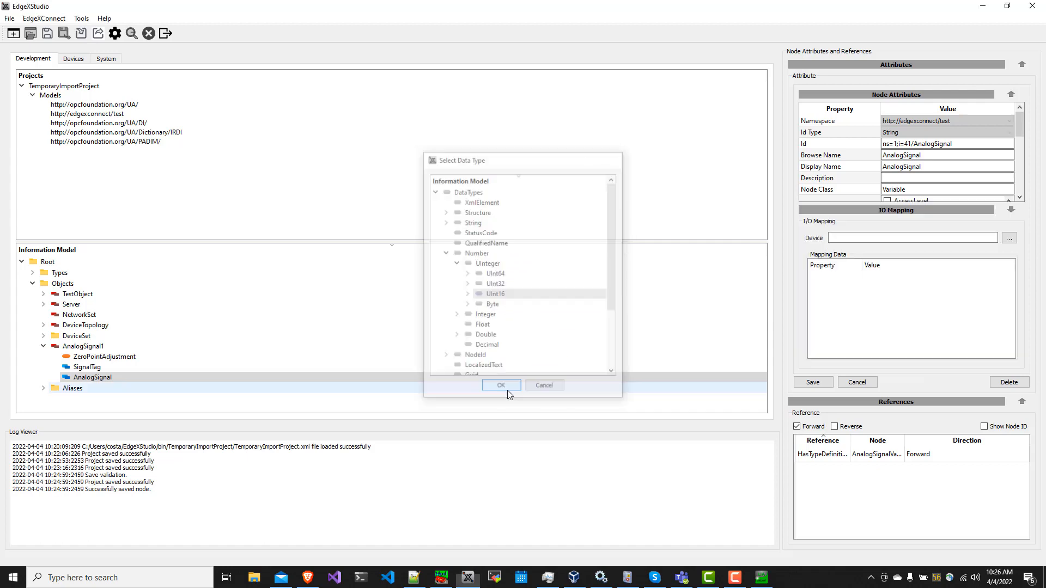
# Set AnalogSignal's minimum sampling interval to 0, enable Current Write access, and save the node.
pyautogui.click(1012, 210)
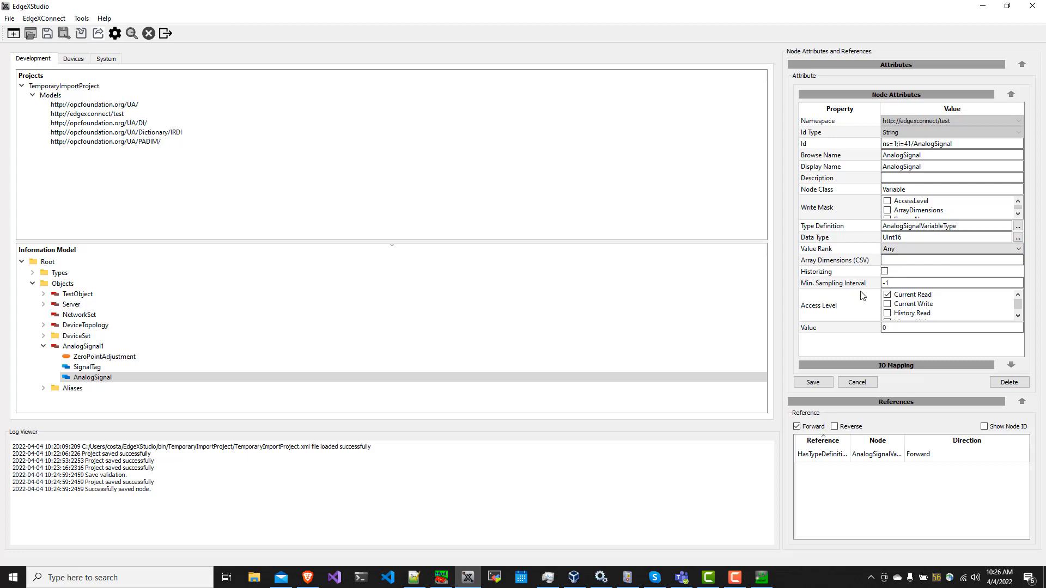
pyautogui.click(901, 281)
pyautogui.write('0')
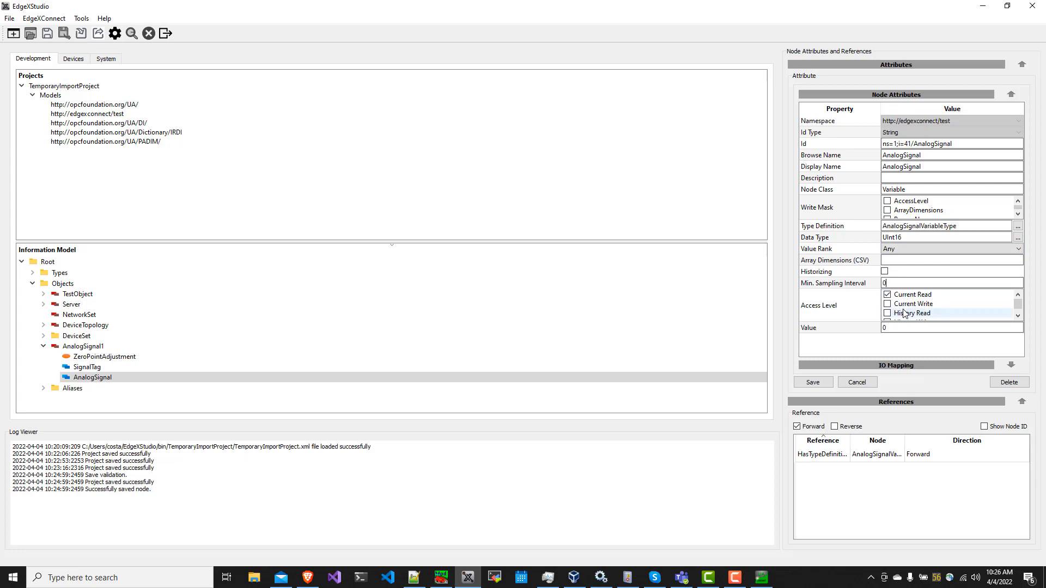
pyautogui.click(893, 306)
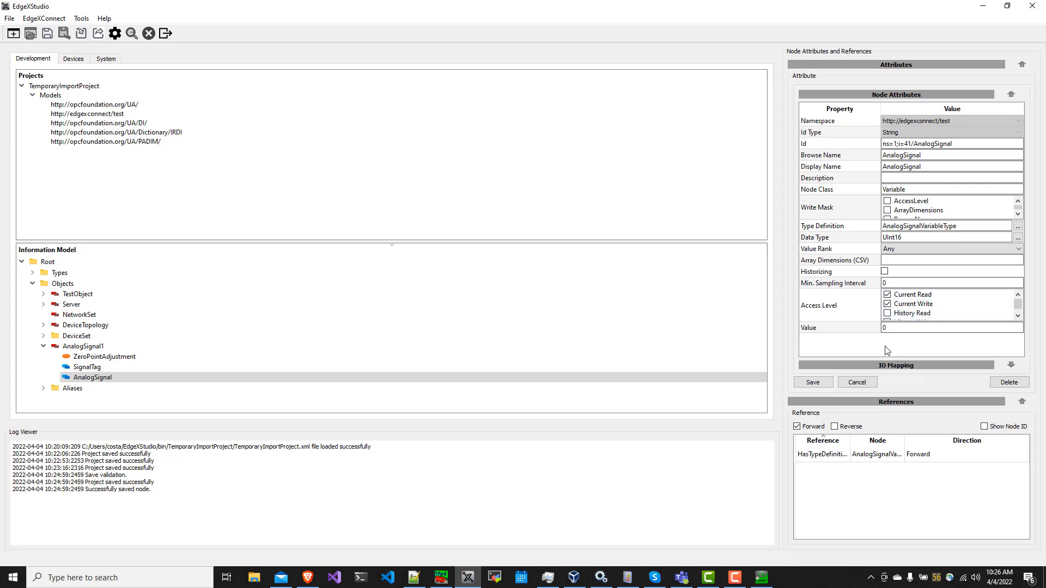
pyautogui.click(812, 383)
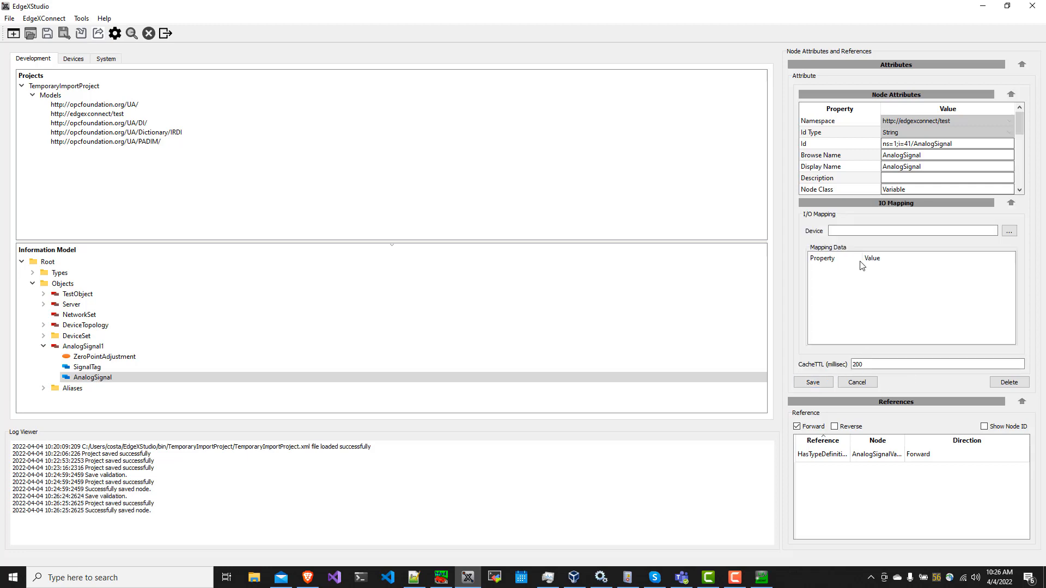
pyautogui.click(1009, 231)
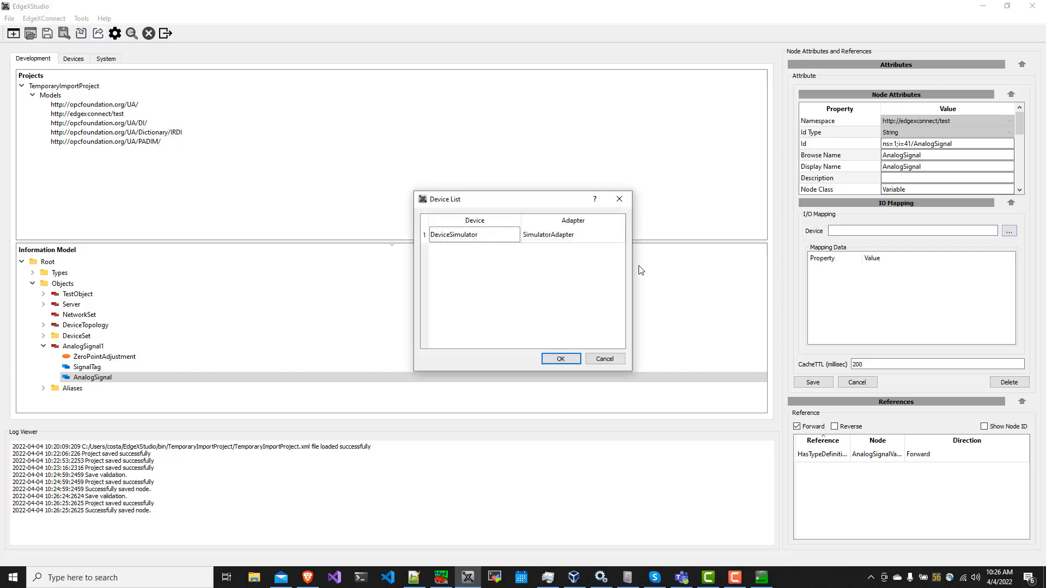
pyautogui.click(481, 236)
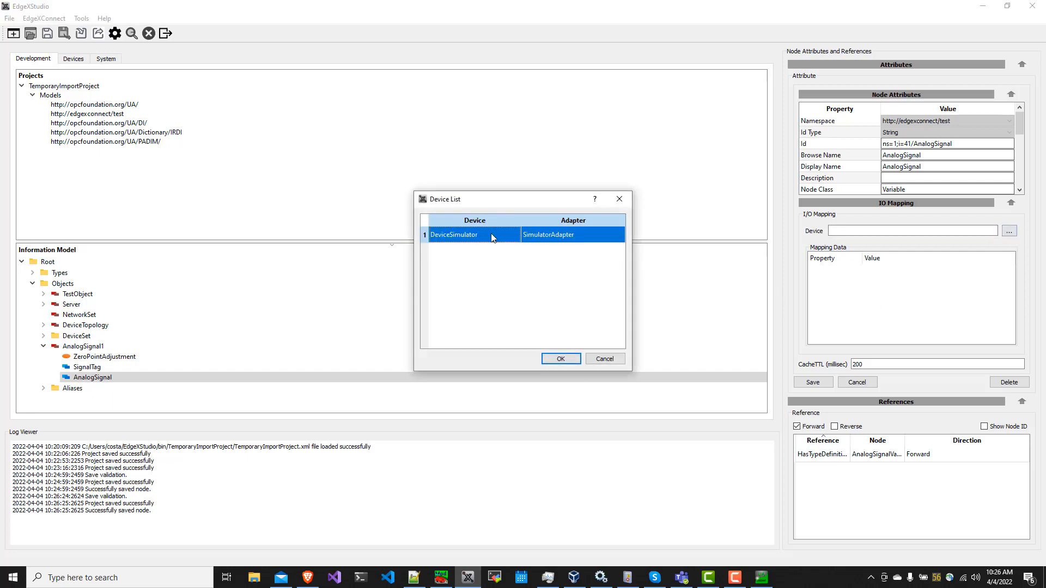
pyautogui.click(604, 362)
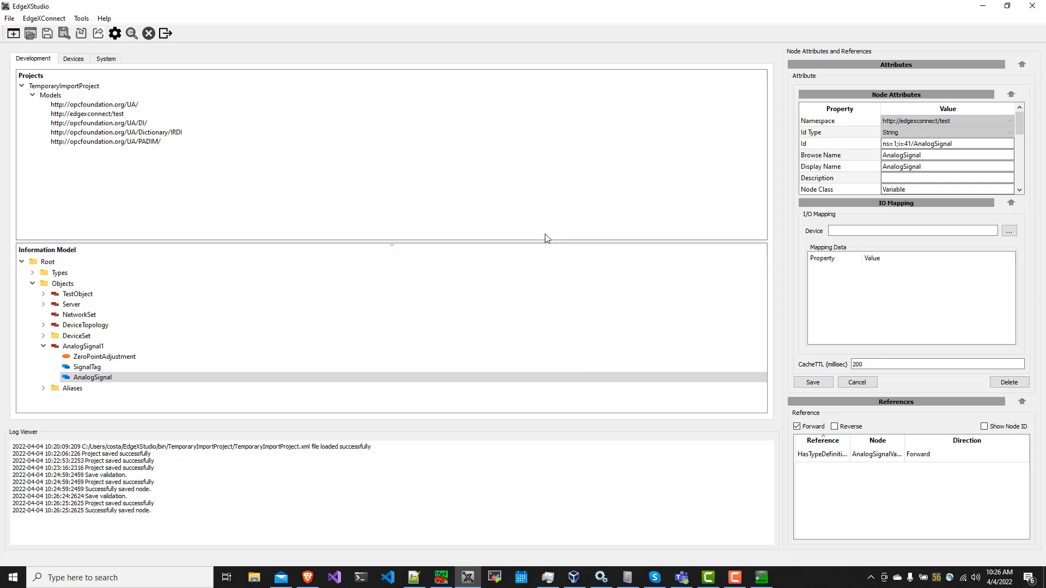
# Define a new device named ModbusTCPDevice with the ModbusTcpAdapter class and a pool size of 5.
pyautogui.click(78, 62)
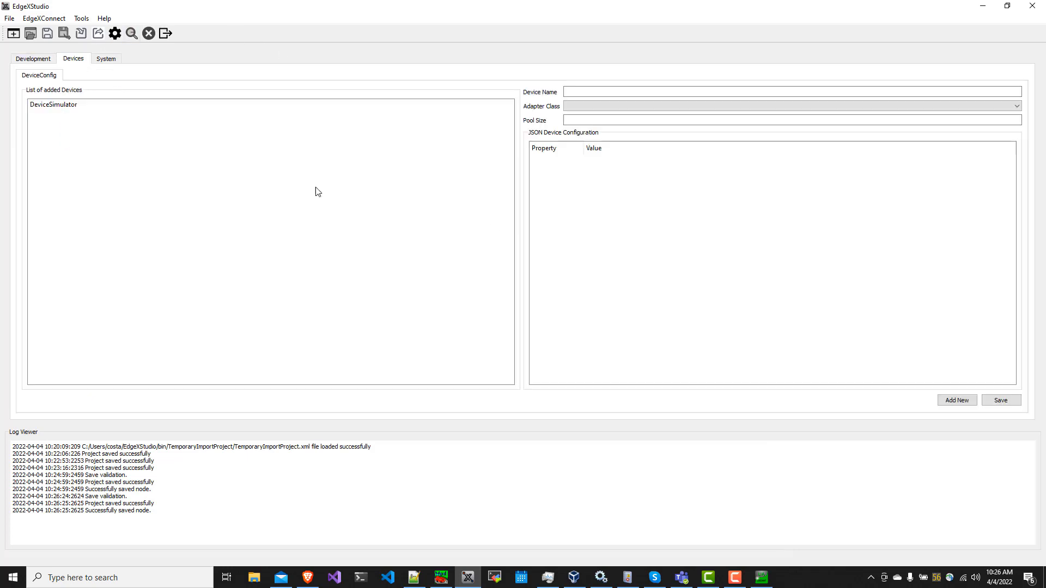
pyautogui.click(719, 90)
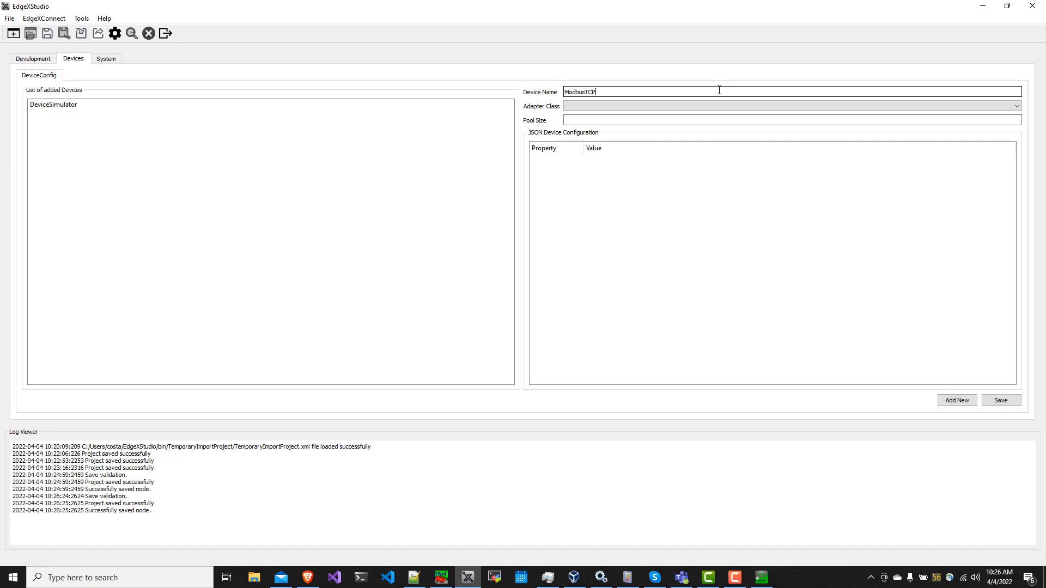
pyautogui.click(790, 108)
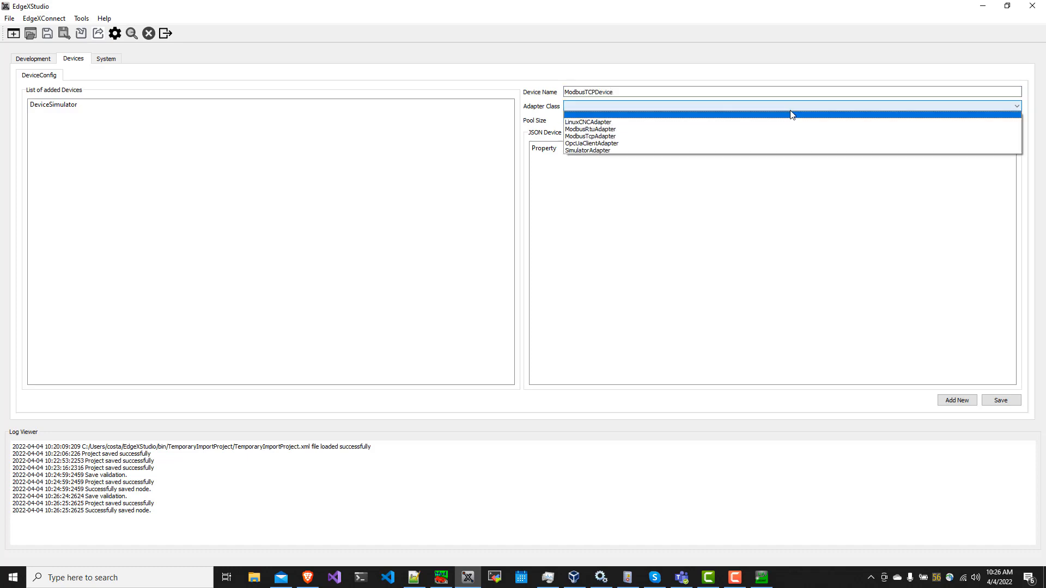
pyautogui.click(712, 136)
pyautogui.click(665, 120)
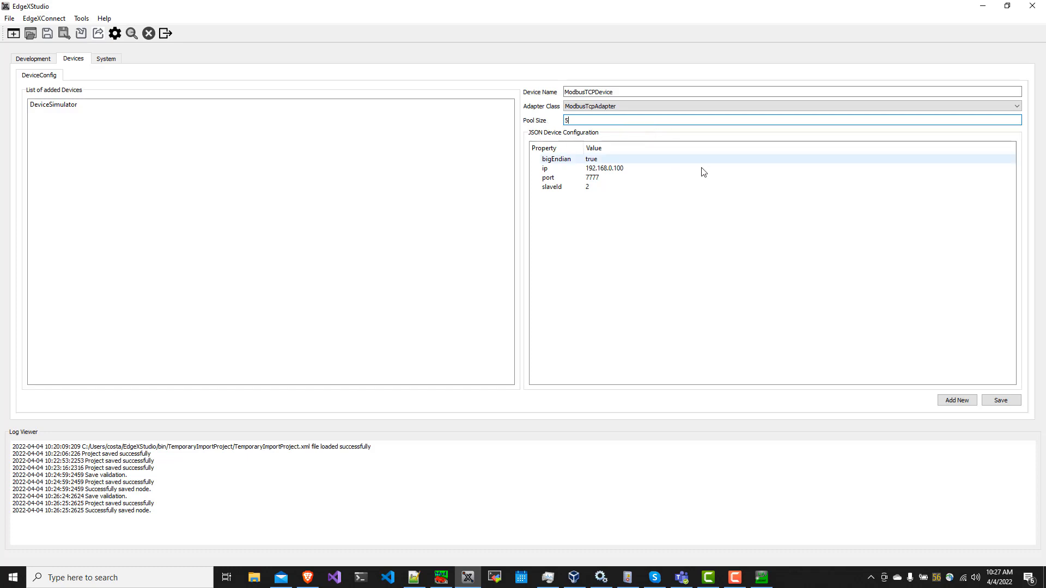
# Set the Modbus device's ip to 127.0.0.1, port to 502 and slaveId to 1, and save the device configuration.
pyautogui.doubleClick(648, 168)
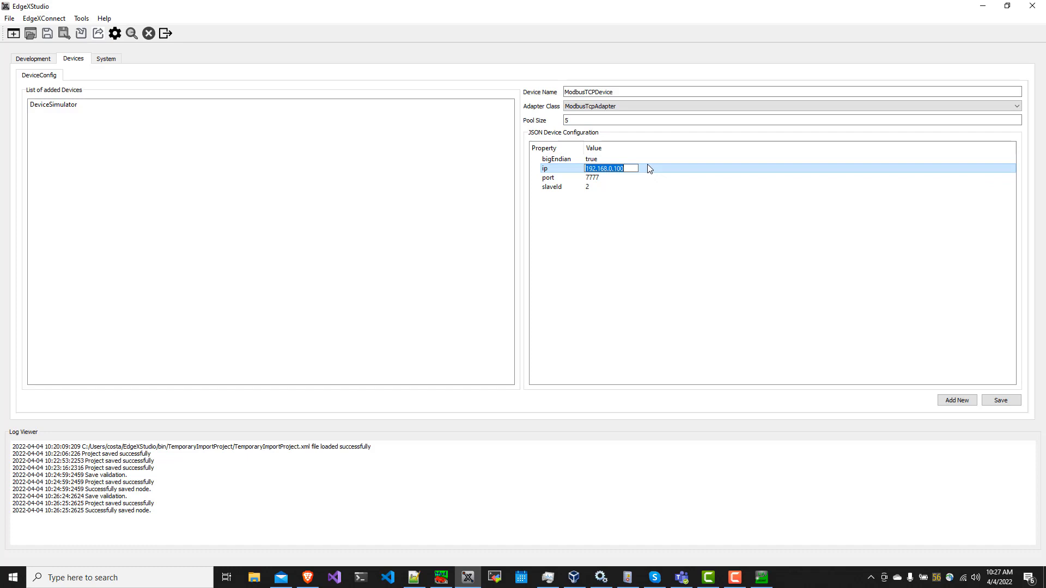
pyautogui.write('127.0.0.1')
pyautogui.doubleClick(593, 177)
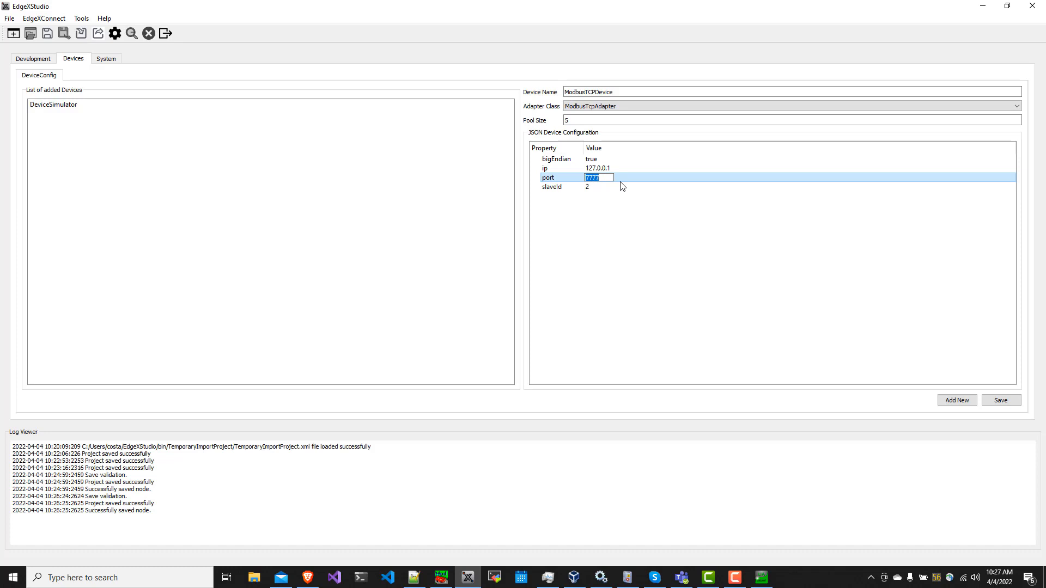
pyautogui.write('502')
pyautogui.click(614, 191)
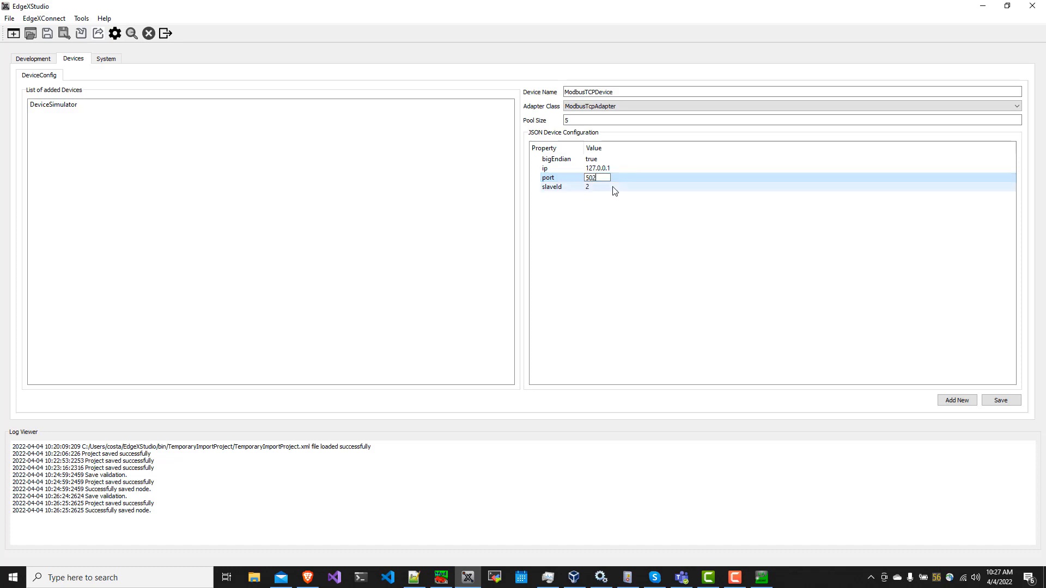
pyautogui.click(614, 190)
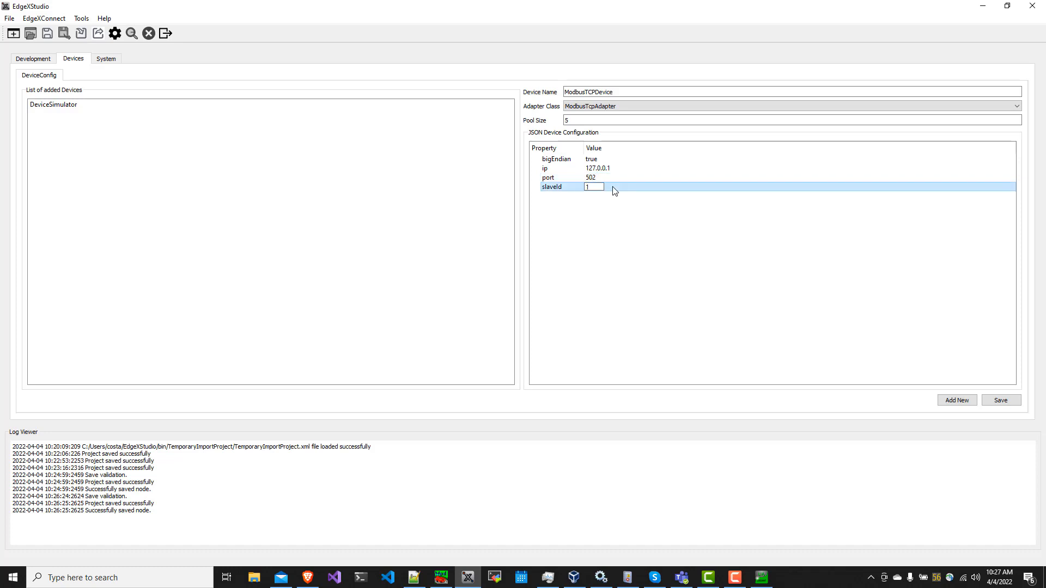
pyautogui.write('1')
pyautogui.click(631, 161)
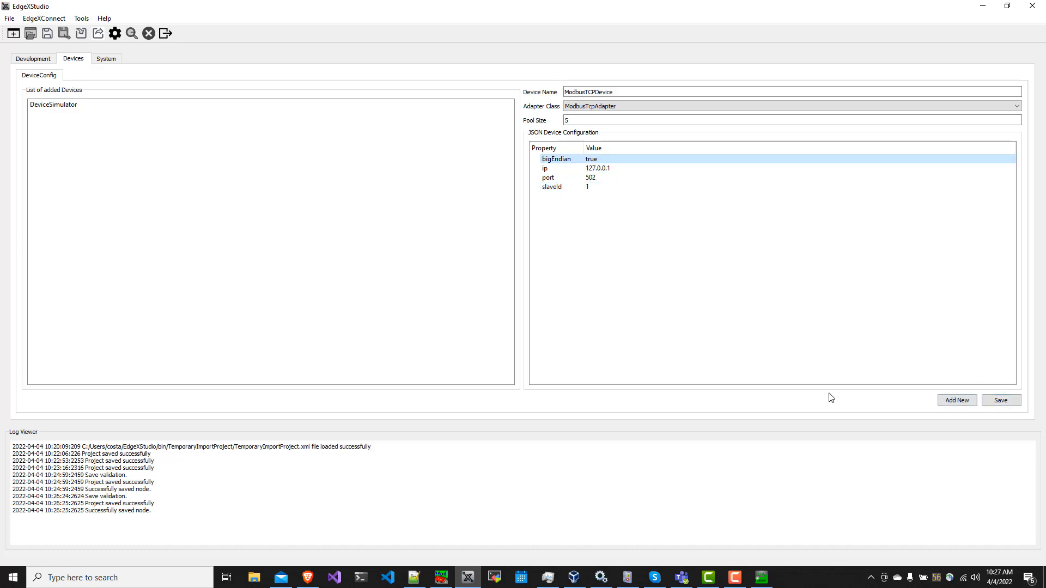
pyautogui.click(1005, 404)
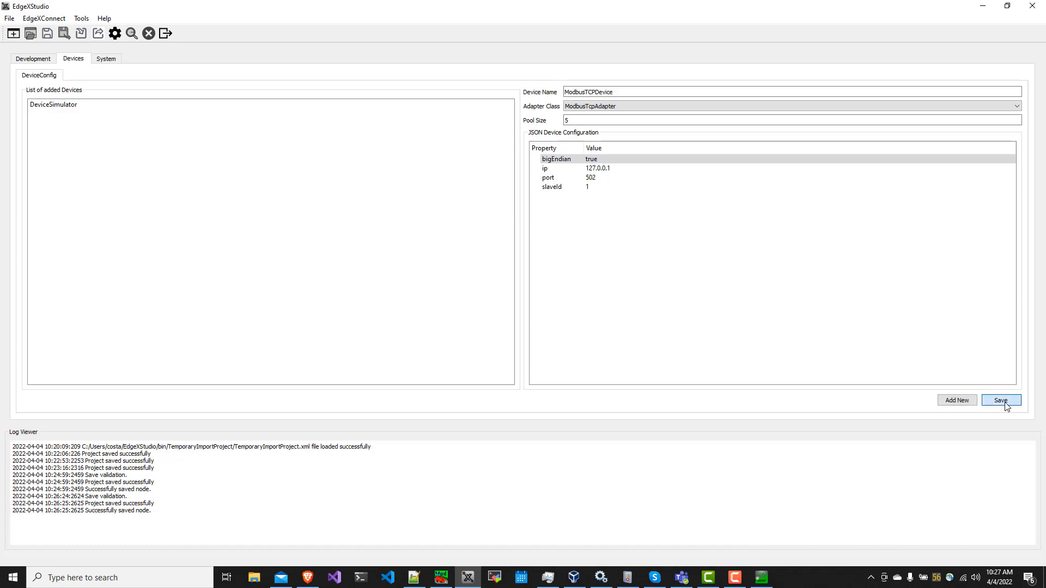
pyautogui.click(1006, 404)
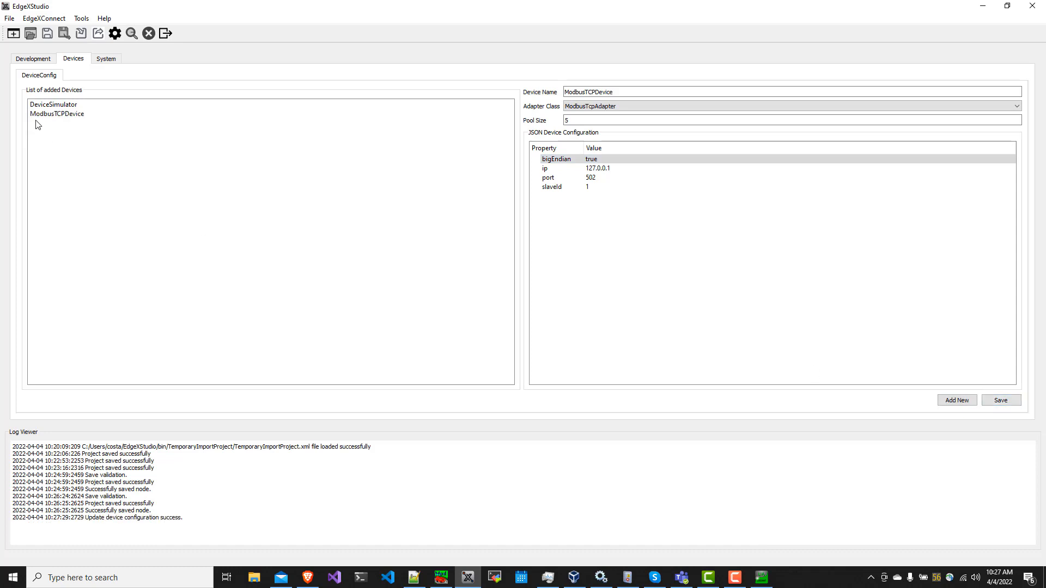
# Map the AnalogSignal variable's I/O to ModbusTCPDevice with the analog value attribute type.
pyautogui.click(39, 62)
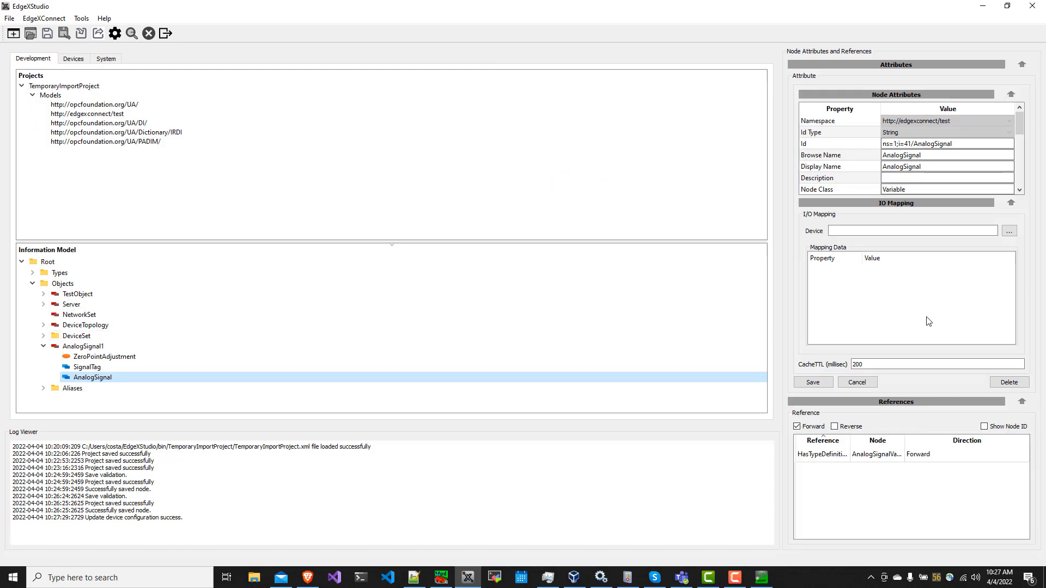
pyautogui.click(1009, 231)
pyautogui.click(530, 254)
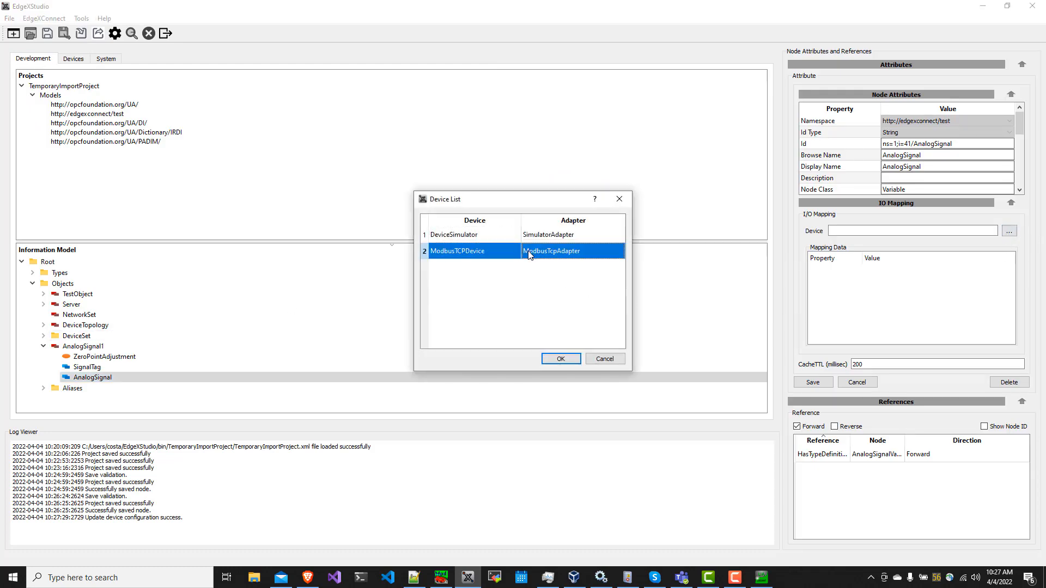
pyautogui.click(568, 363)
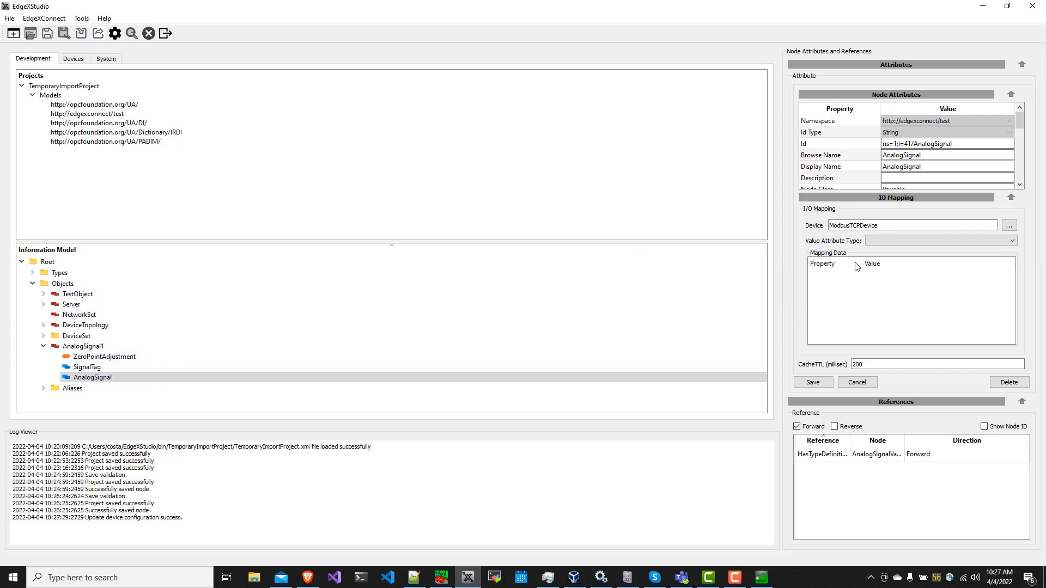
pyautogui.click(897, 241)
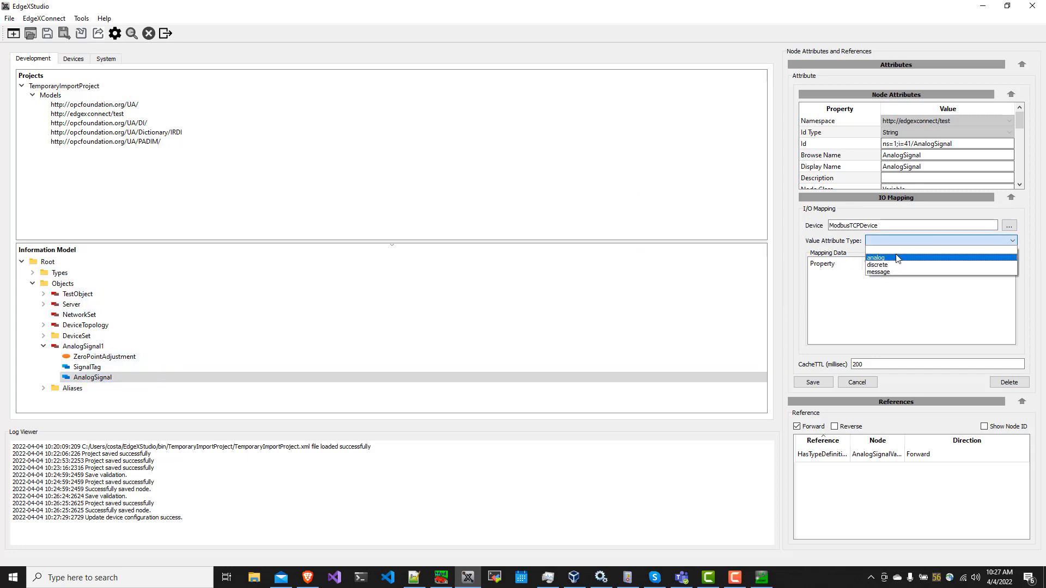
pyautogui.click(898, 259)
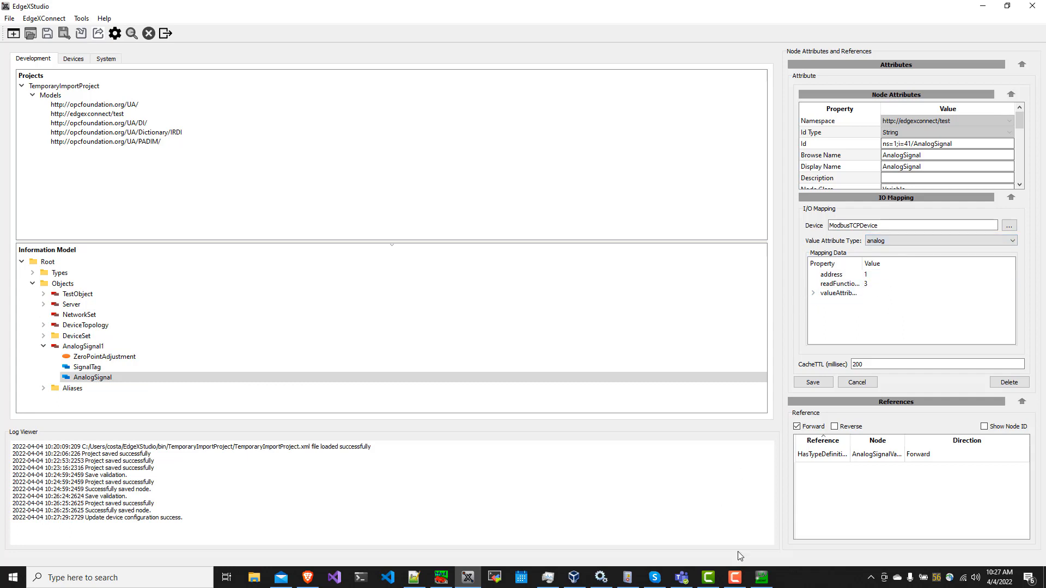
# Switch to the Modbus TCP/IP PLC simulator to check its holding registers, dismiss the value edit prompt, and return to EdgeXStudio.
pyautogui.click(441, 576)
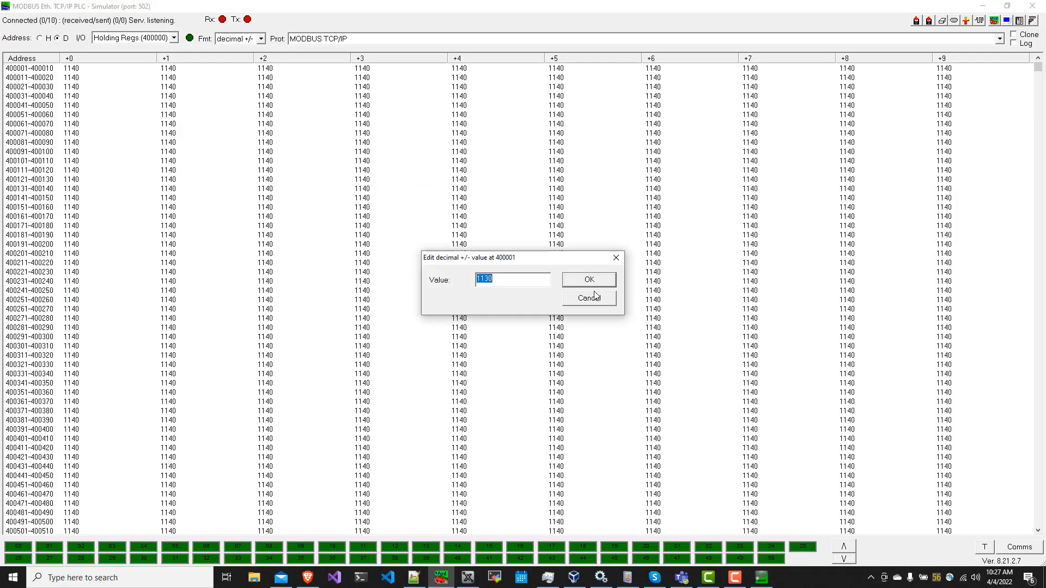
pyautogui.click(596, 296)
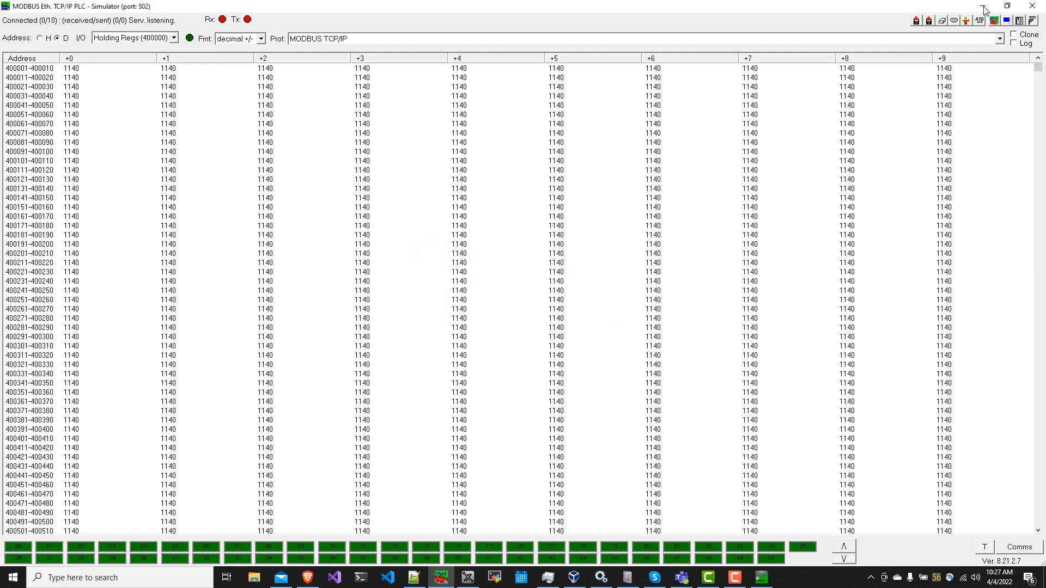
pyautogui.click(983, 7)
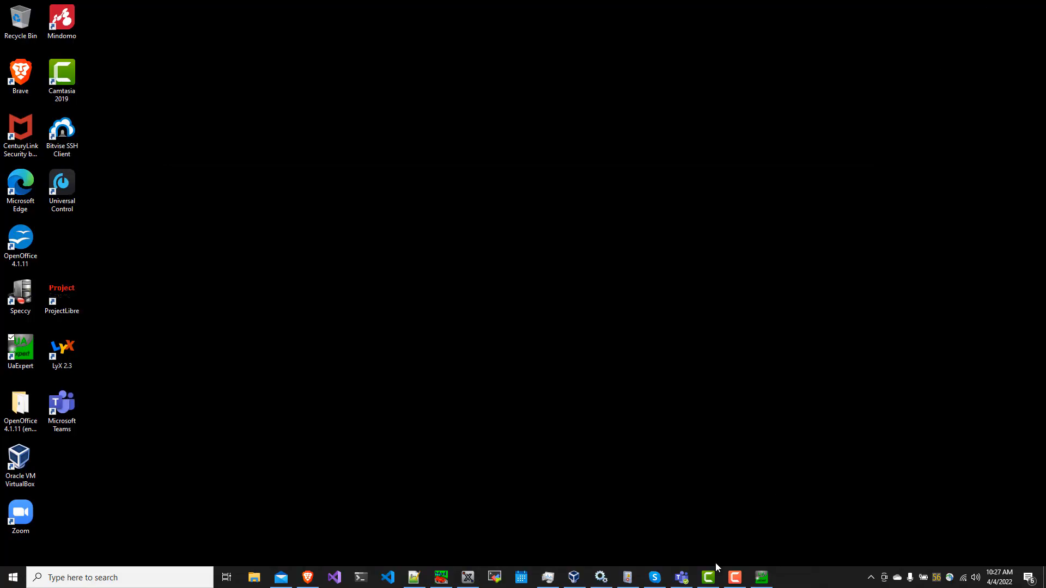
pyautogui.click(468, 577)
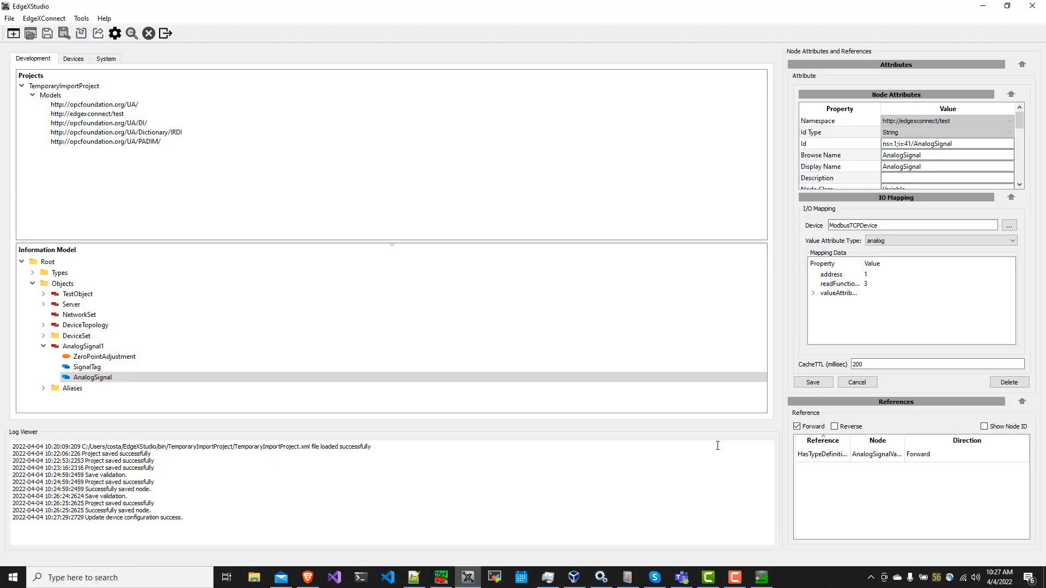
# Examine the scaling and type properties under valueAttribute in AnalogSignal's mapping data.
pyautogui.click(813, 293)
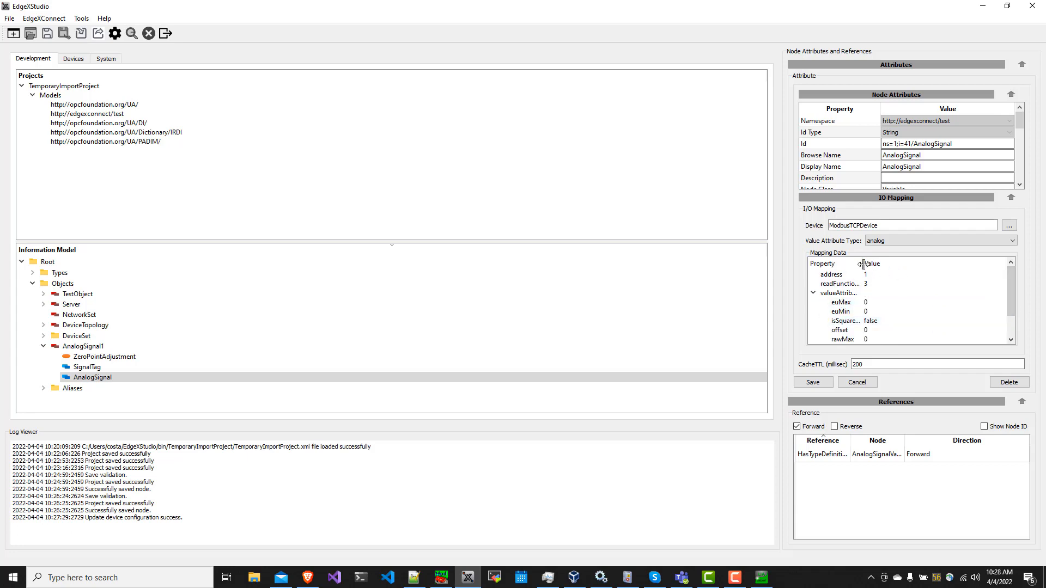
pyautogui.moveTo(862, 264); pyautogui.dragTo(909, 265)
pyautogui.moveTo(1008, 300); pyautogui.dragTo(1015, 328)
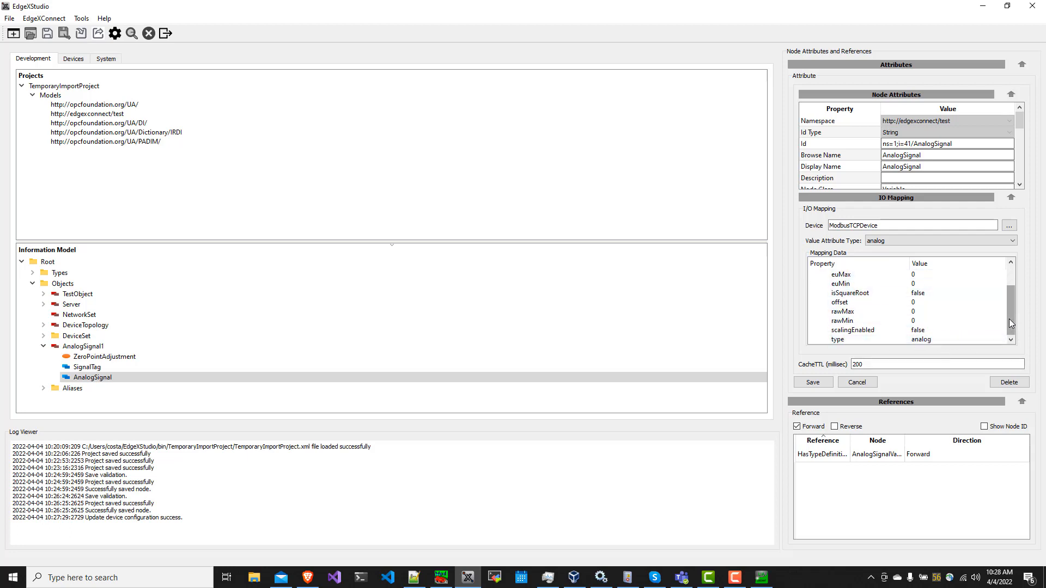
pyautogui.scroll(2, 1005, 272)
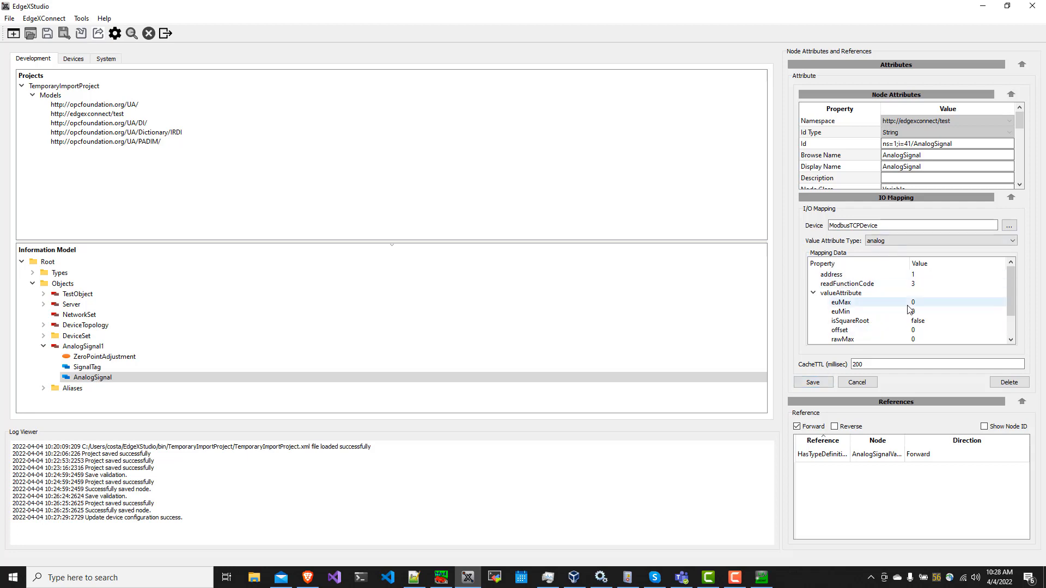
# Save the AnalogSignal node with its I/O mapping and deploy the configuration to the server.
pyautogui.click(820, 382)
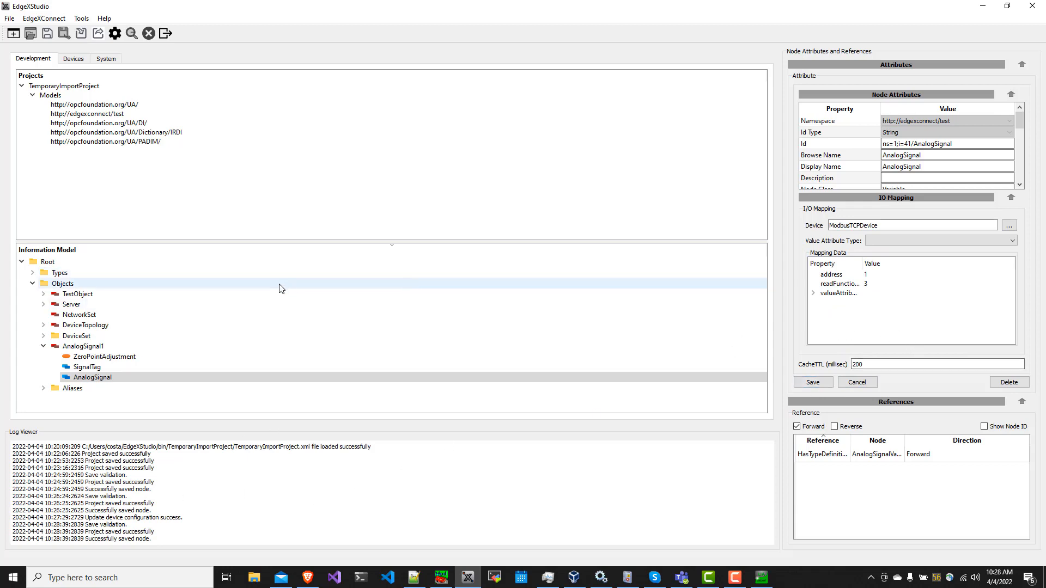
pyautogui.click(98, 33)
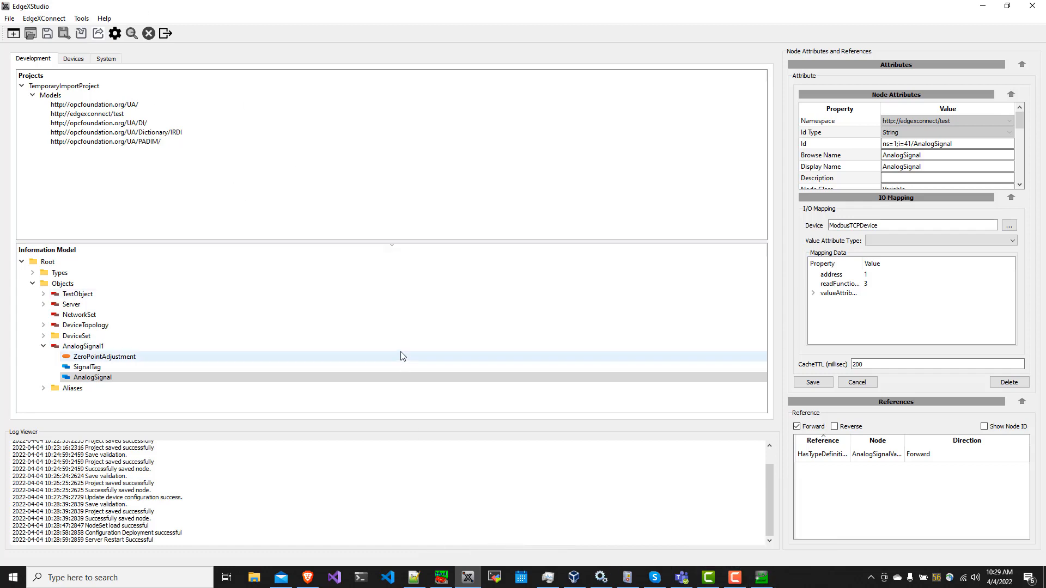
# Switch to UaExpert and connect to the EdgeXConnect server.
pyautogui.moveTo(604, 585)
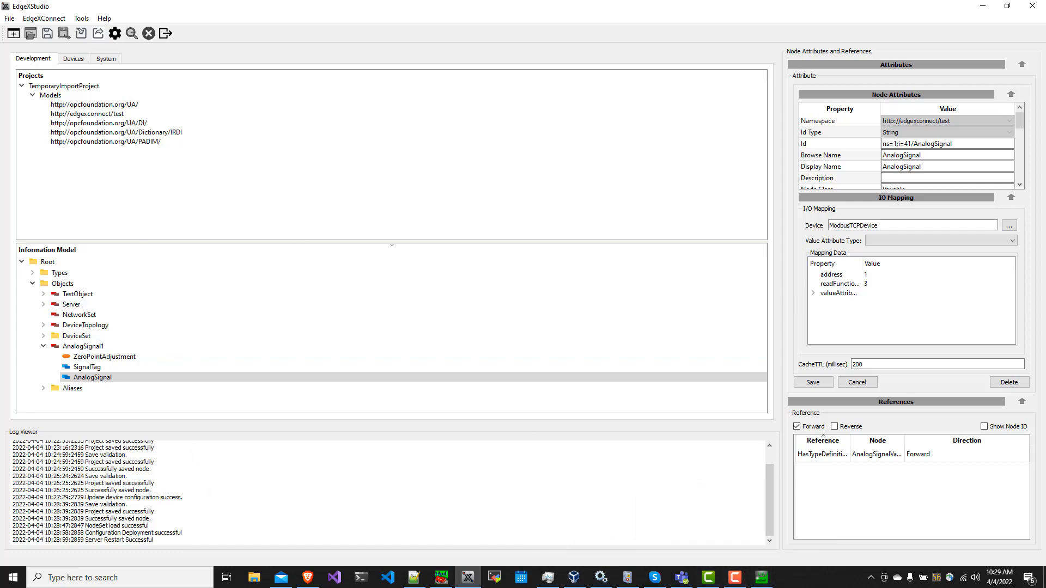
pyautogui.click(762, 578)
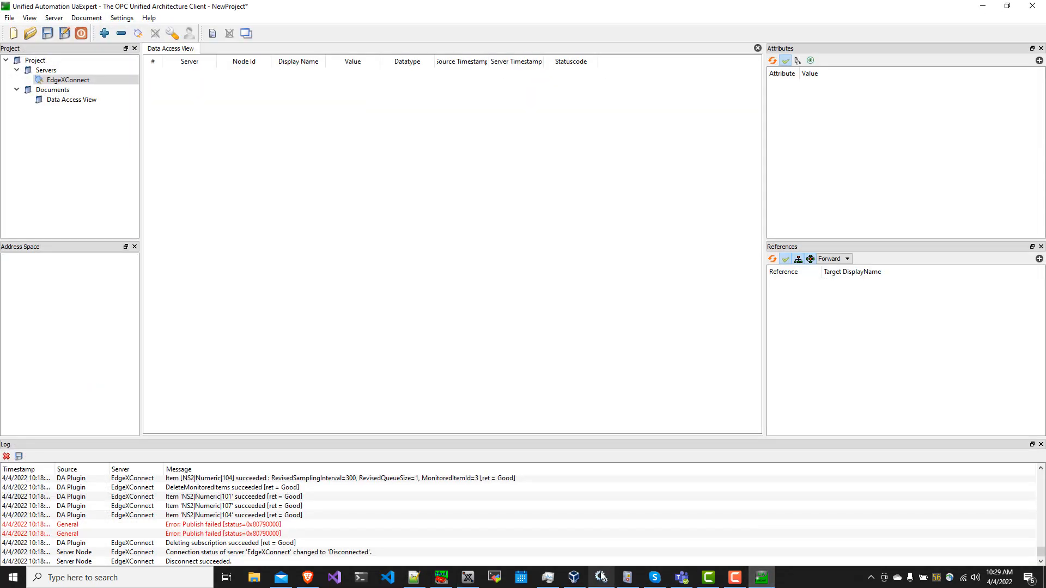
pyautogui.click(729, 585)
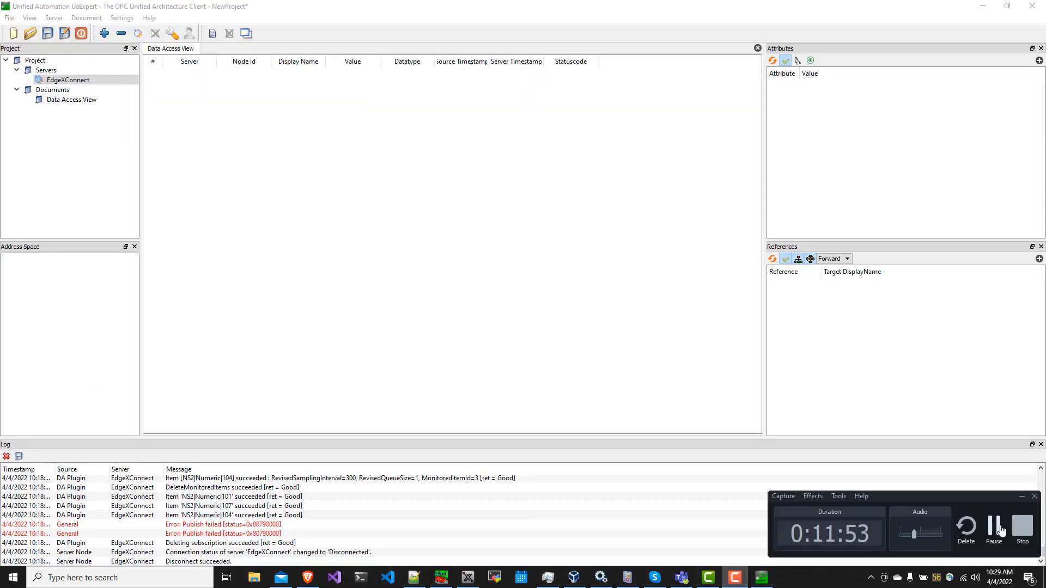
pyautogui.click(994, 531)
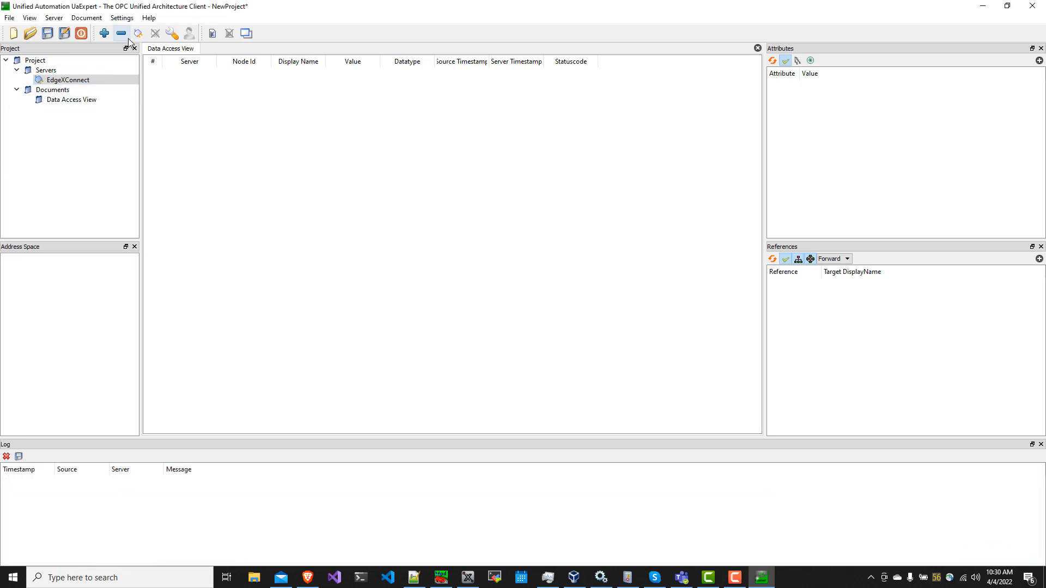
pyautogui.click(138, 34)
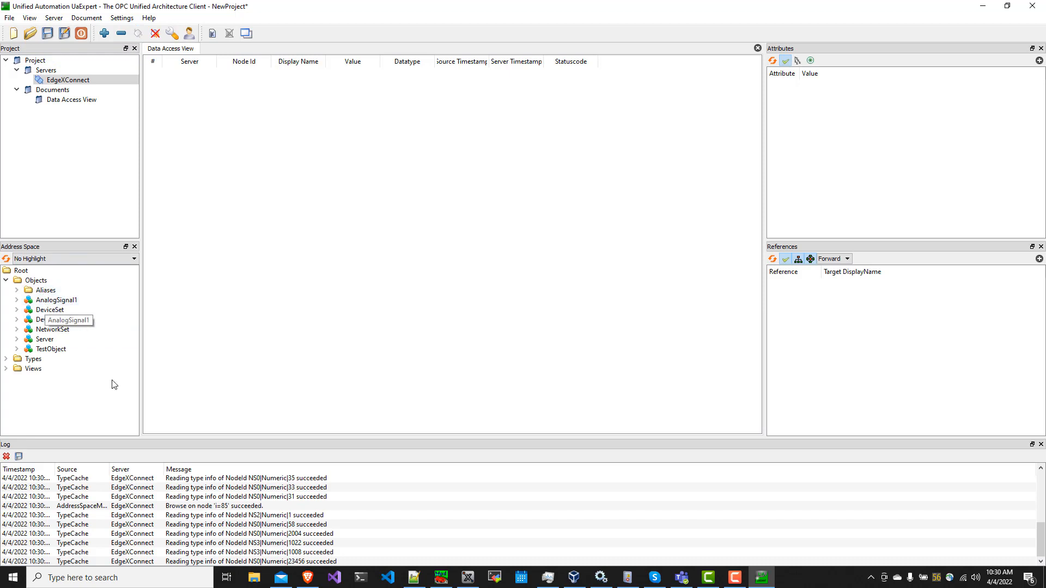
# Expand AnalogSignal1 in the address space and add its AnalogSignal variable to the Data Access View.
pyautogui.click(60, 301)
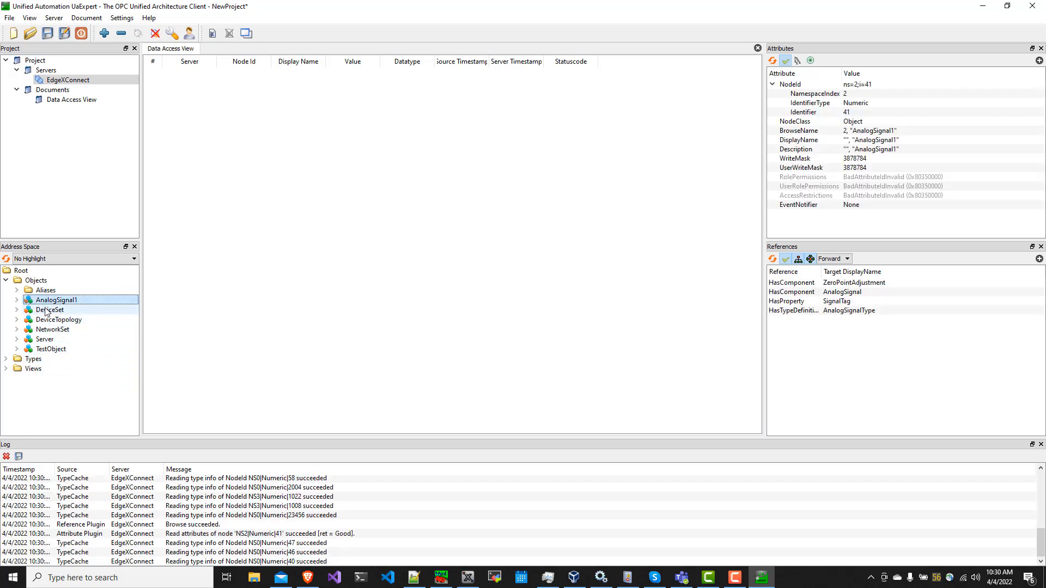
pyautogui.click(17, 300)
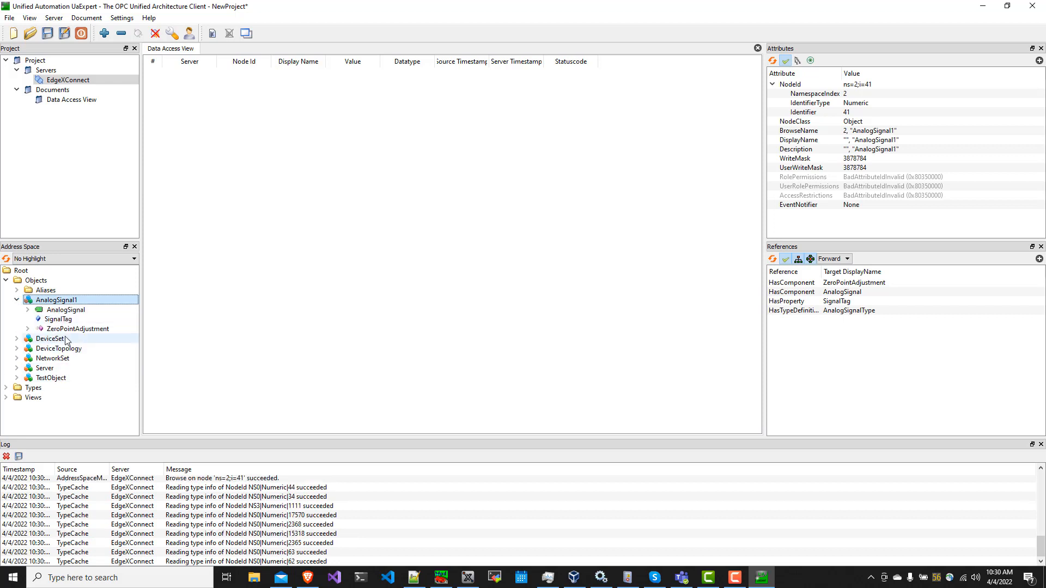
pyautogui.click(66, 311)
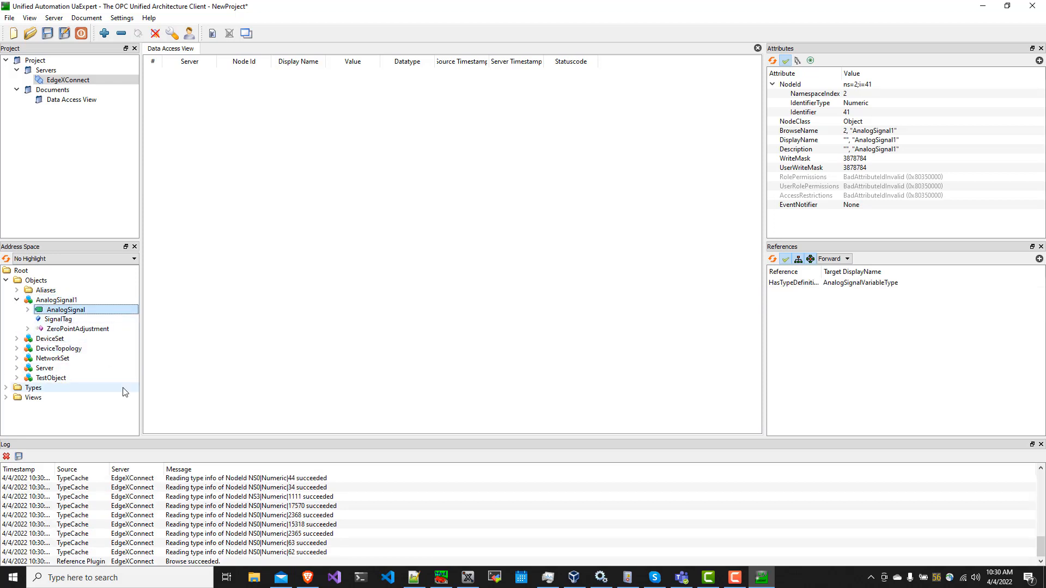
pyautogui.moveTo(105, 310); pyautogui.dragTo(342, 308)
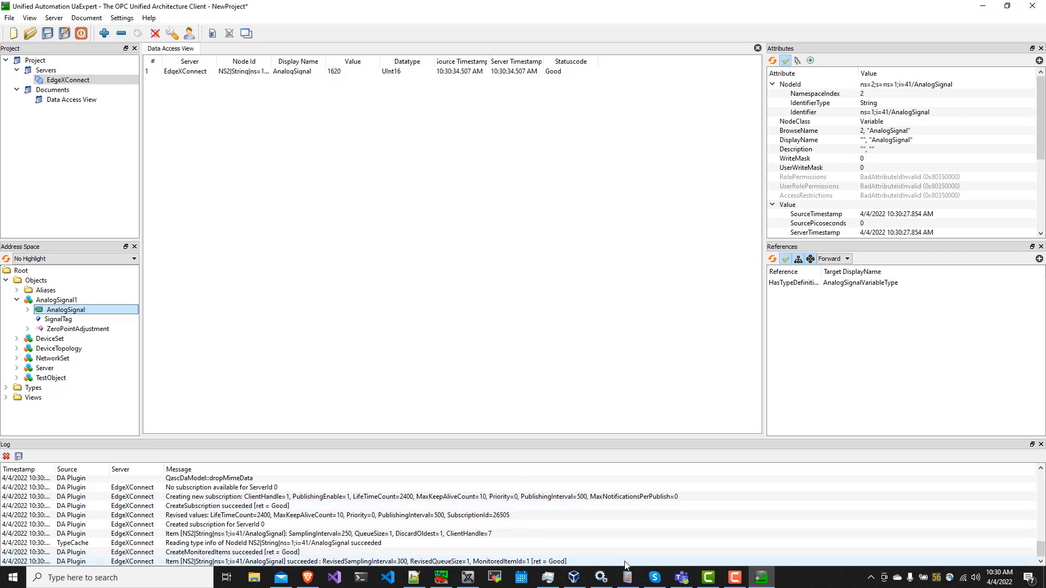
# Switch to the Modbus TCP/IP PLC simulator and set holding register 400001 to 500.
pyautogui.click(441, 578)
pyautogui.click(1007, 6)
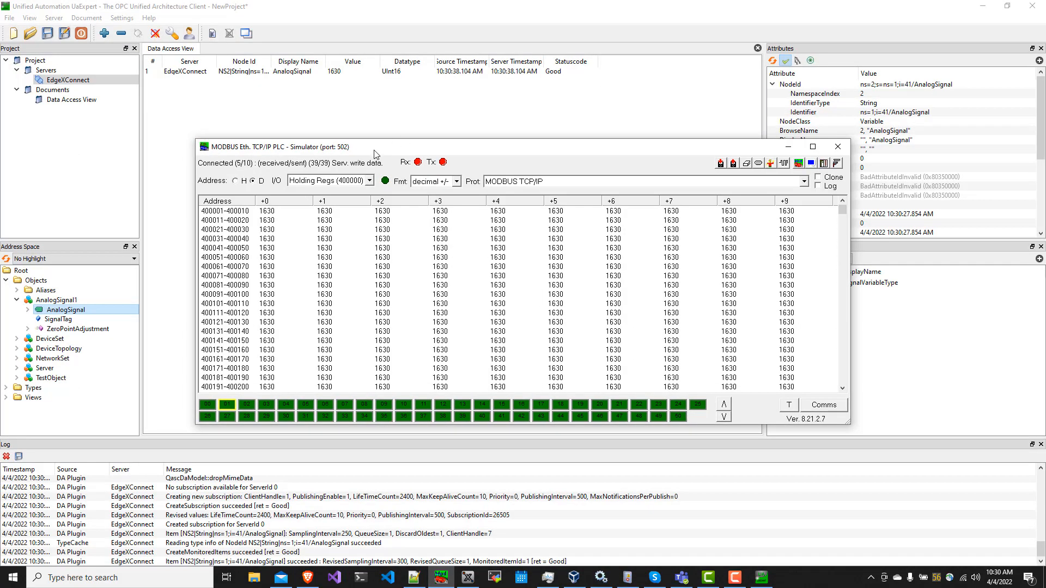
pyautogui.moveTo(366, 151); pyautogui.dragTo(520, 165)
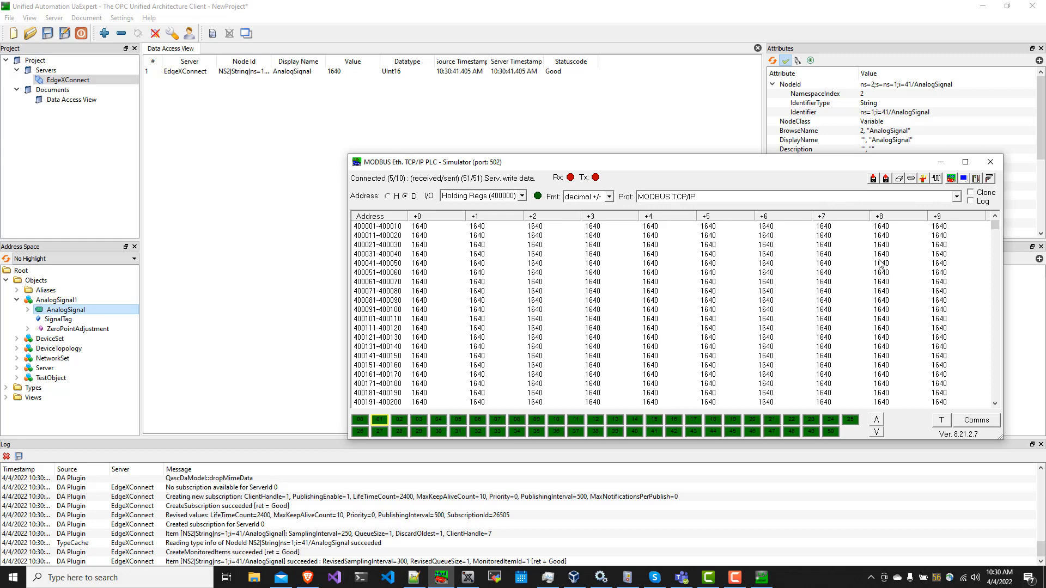
pyautogui.doubleClick(425, 229)
pyautogui.write('5')
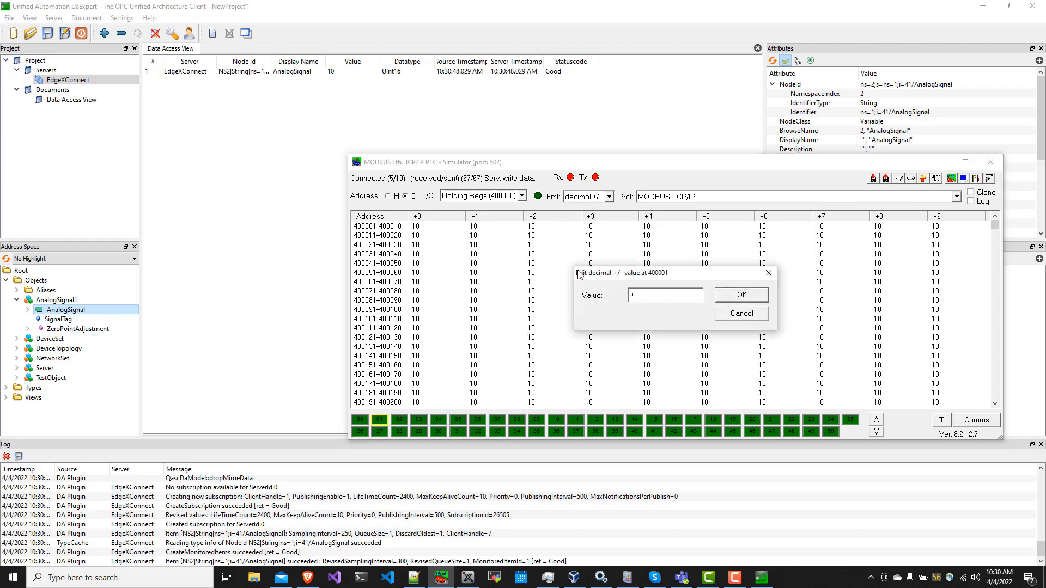
pyautogui.write('00')
pyautogui.click(740, 295)
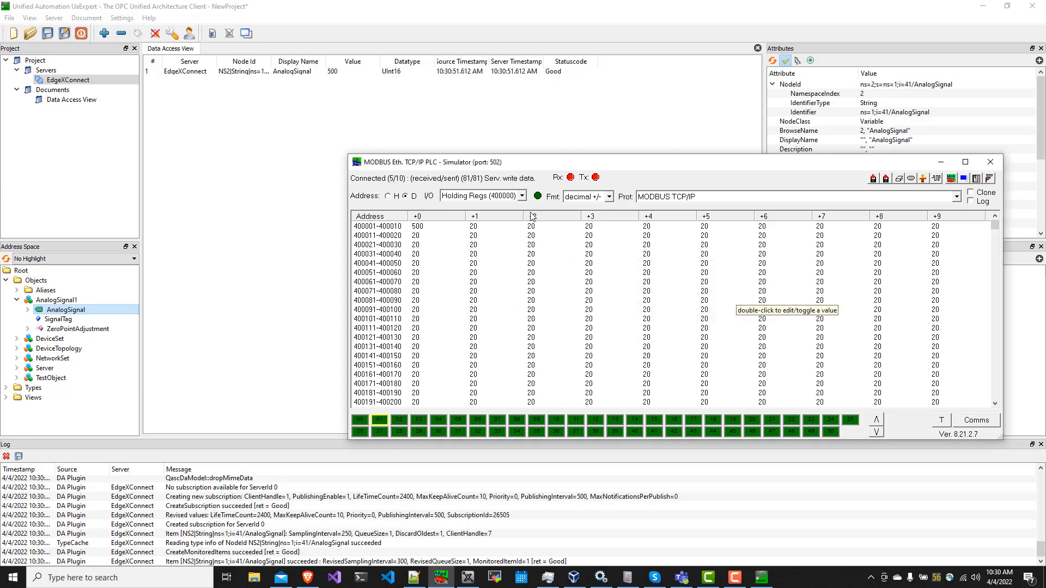
# Switch to UaExpert and write 900 to the AnalogSignal value in the Data Access View.
pyautogui.click(334, 79)
pyautogui.doubleClick(335, 76)
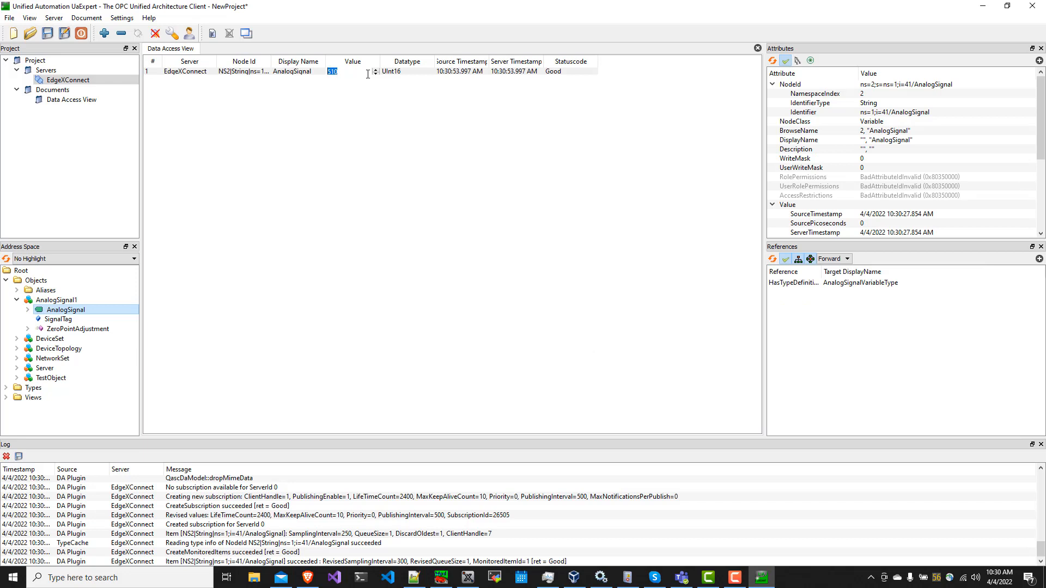
pyautogui.write('900')
pyautogui.press('Return')
# Compare holding register 400001 in the Modbus simulator with UaExpert's AnalogSignal value, and minimize the simulator.
pyautogui.click(449, 582)
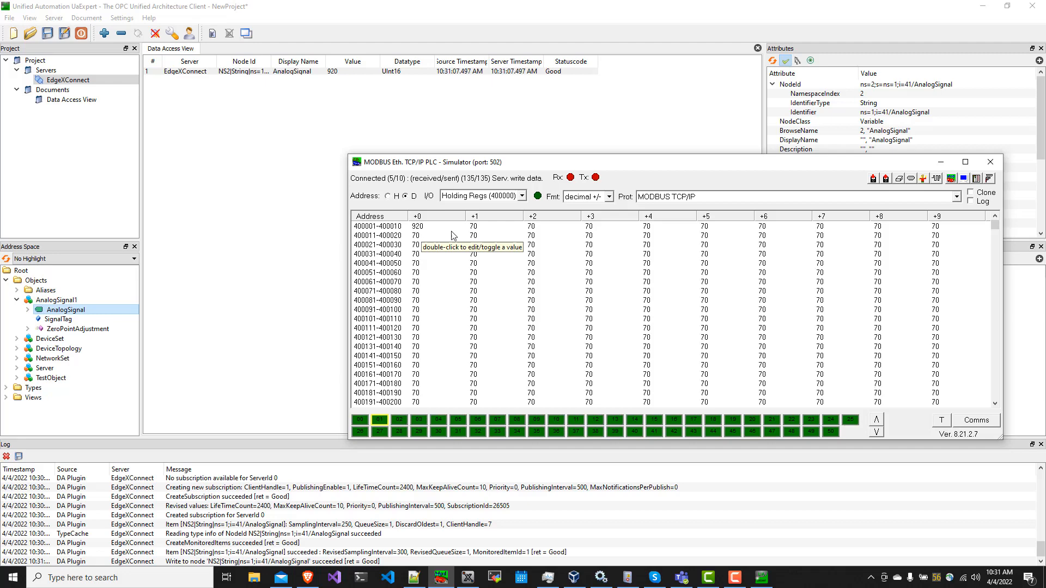
pyautogui.moveTo(381, 158); pyautogui.dragTo(129, 137)
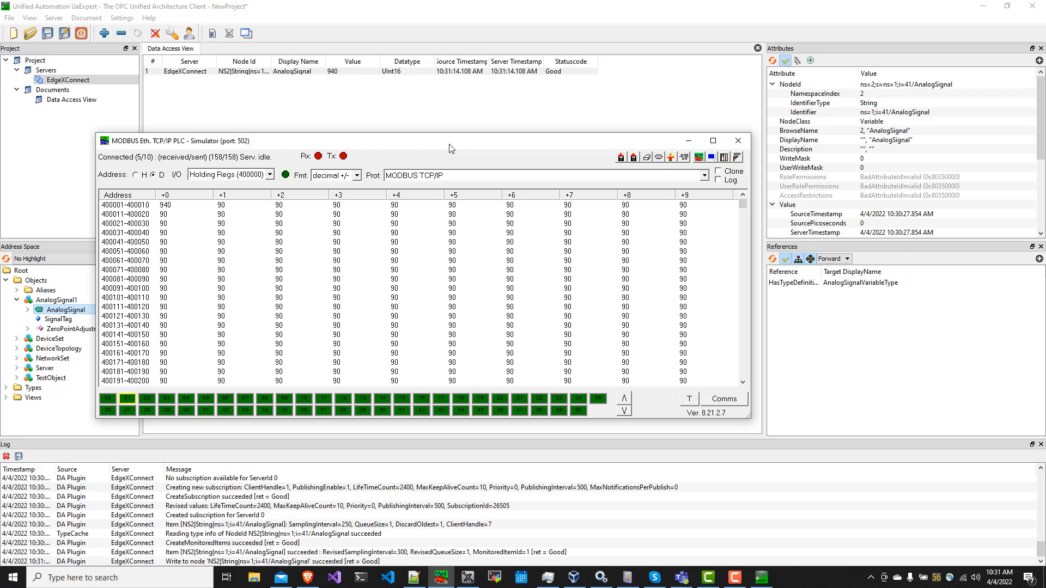
pyautogui.moveTo(490, 145); pyautogui.dragTo(543, 138)
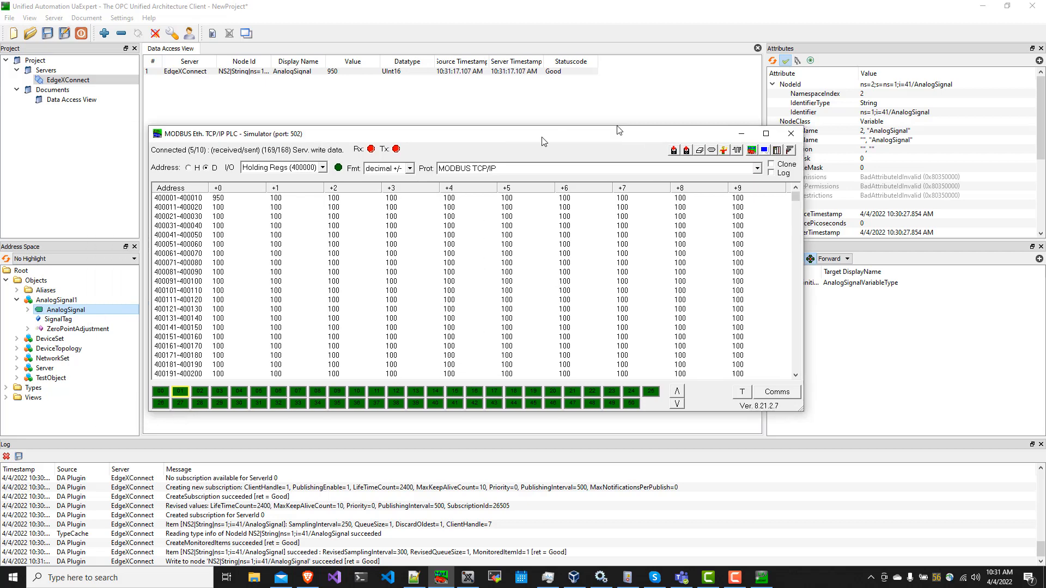
pyautogui.moveTo(619, 130); pyautogui.dragTo(636, 127)
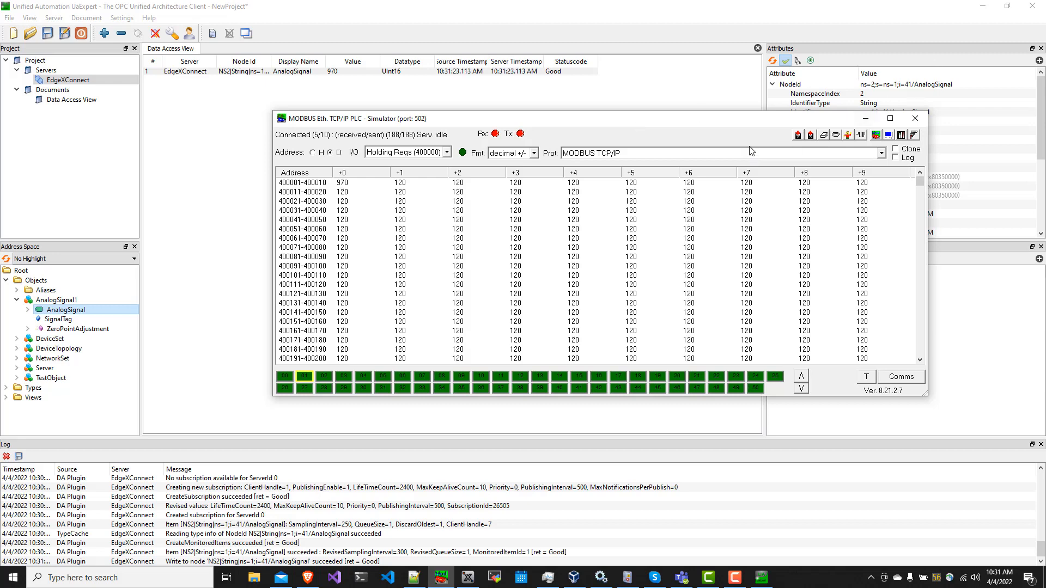
pyautogui.click(866, 119)
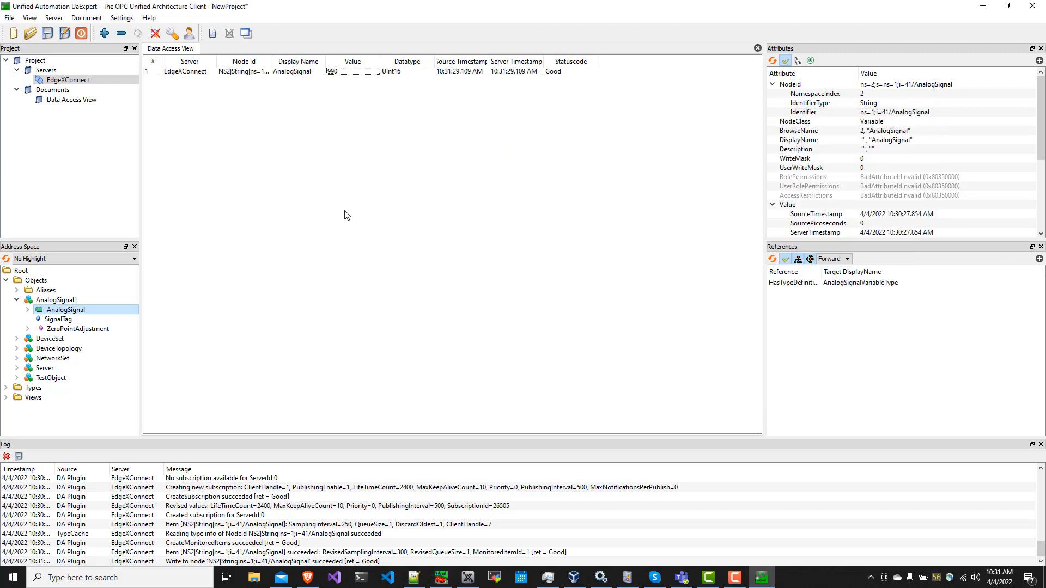
# Try to call the ZeroPointAdjustment method on AnalogSignal1 and close the call dialog.
pyautogui.click(75, 331)
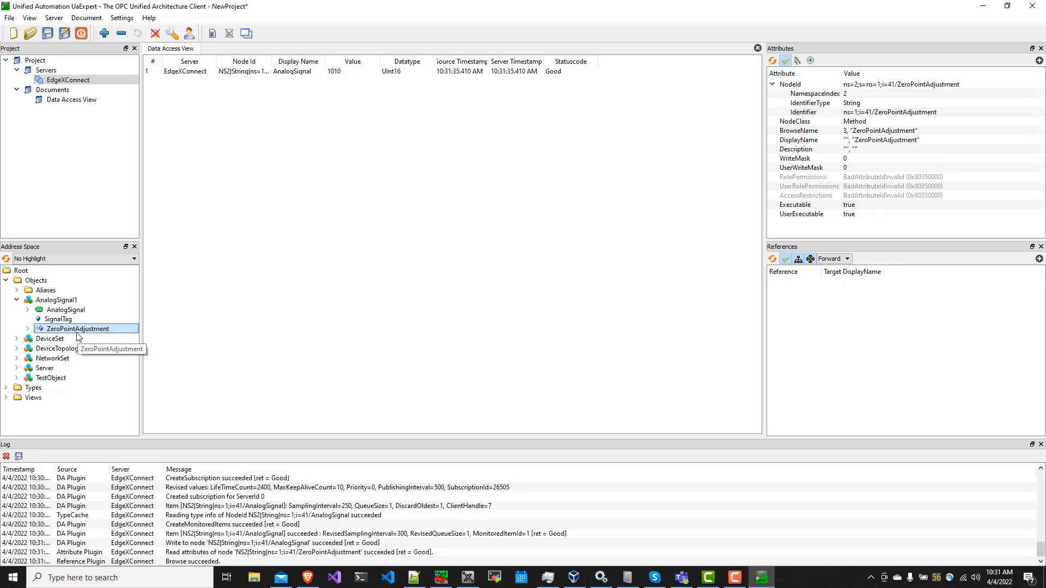
pyautogui.click(74, 320)
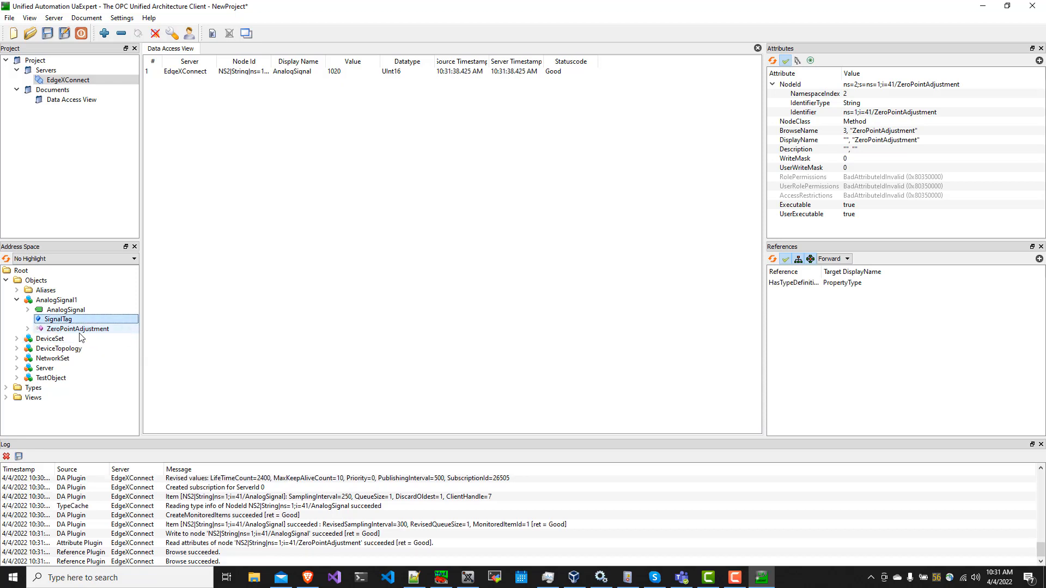
pyautogui.click(80, 332)
pyautogui.rightClick(80, 335)
pyautogui.click(101, 352)
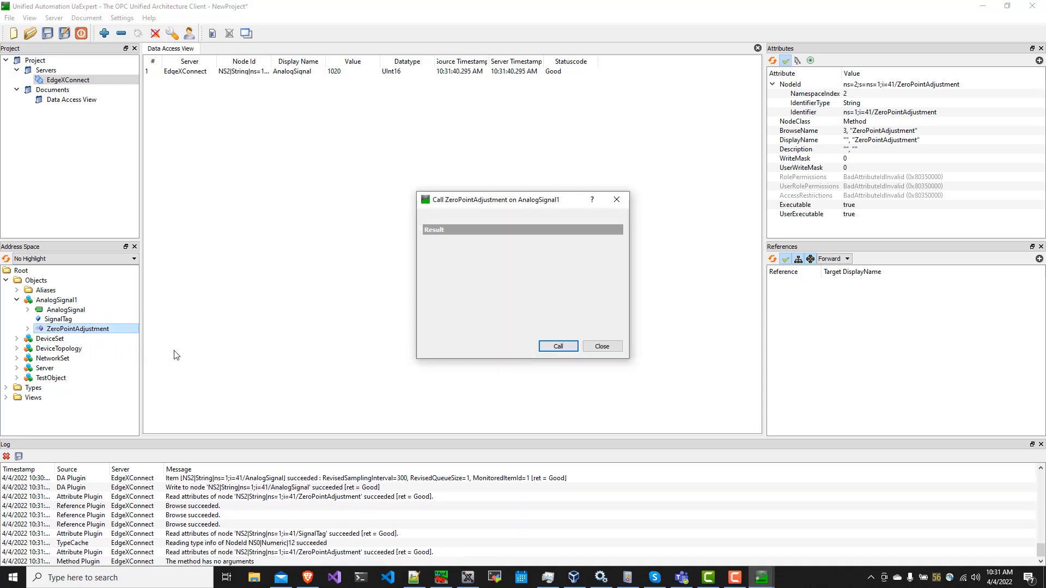
pyautogui.moveTo(498, 201); pyautogui.dragTo(364, 186)
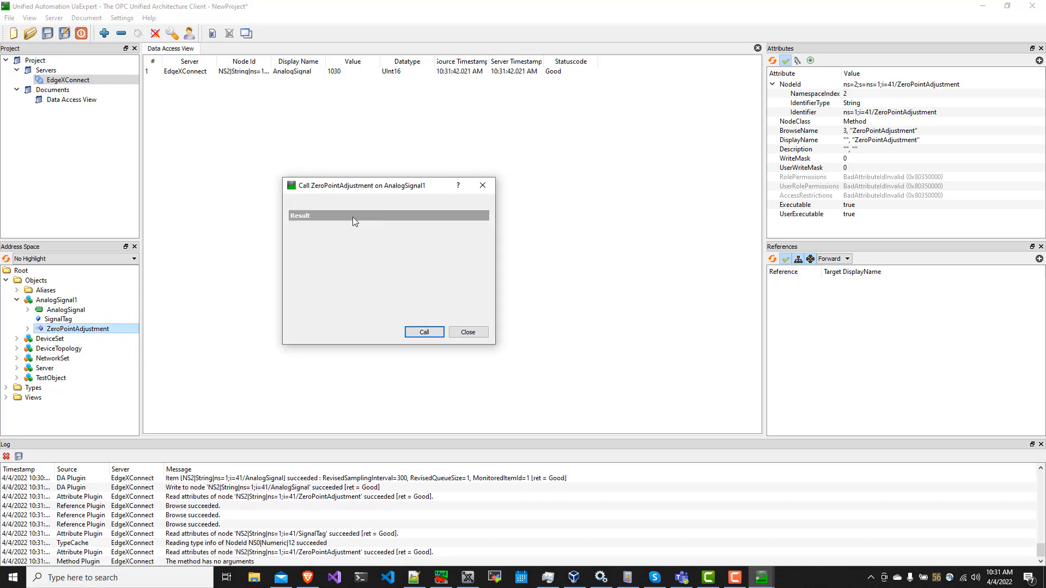
pyautogui.click(425, 332)
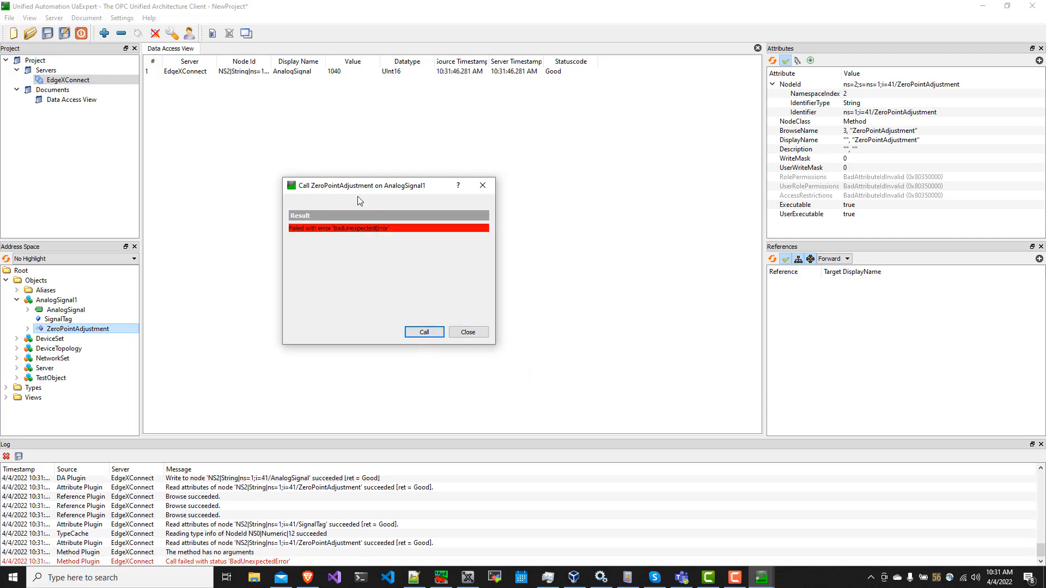
pyautogui.click(468, 332)
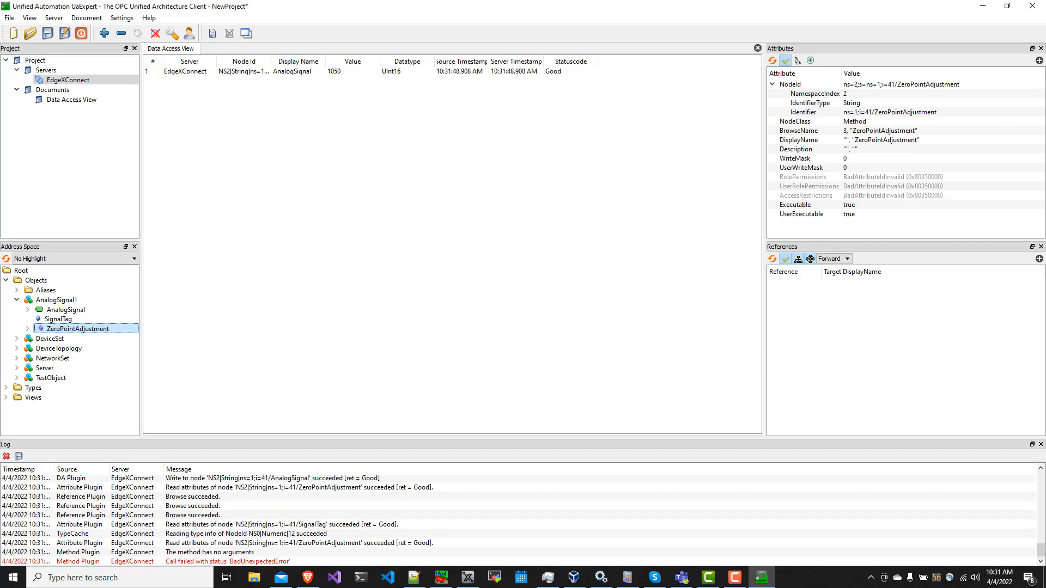
# Remove AnalogSignal from the Data Access View and disconnect from the EdgeXConnect server.
pyautogui.click(525, 73)
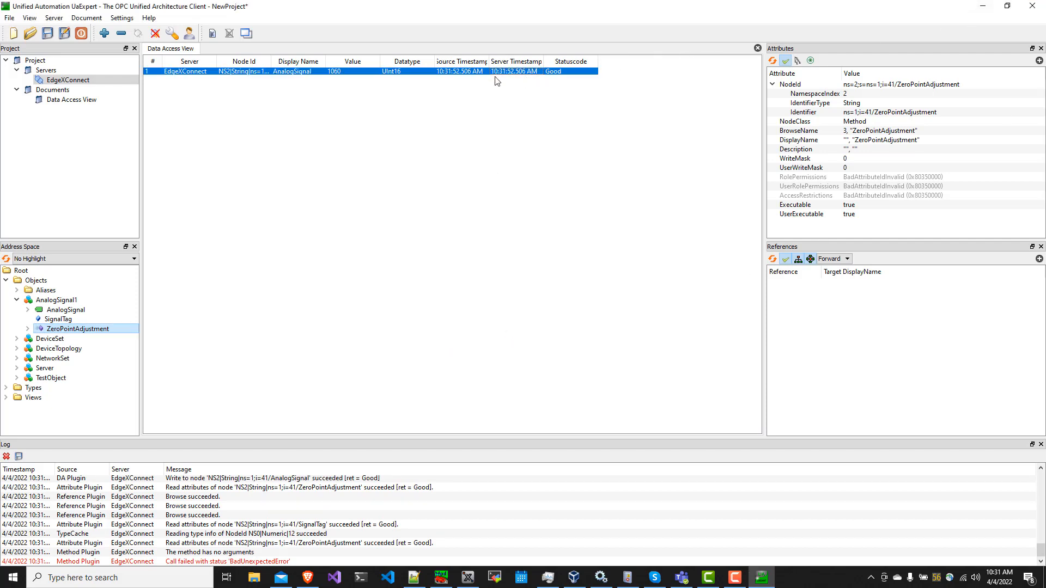
pyautogui.rightClick(428, 75)
pyautogui.click(431, 81)
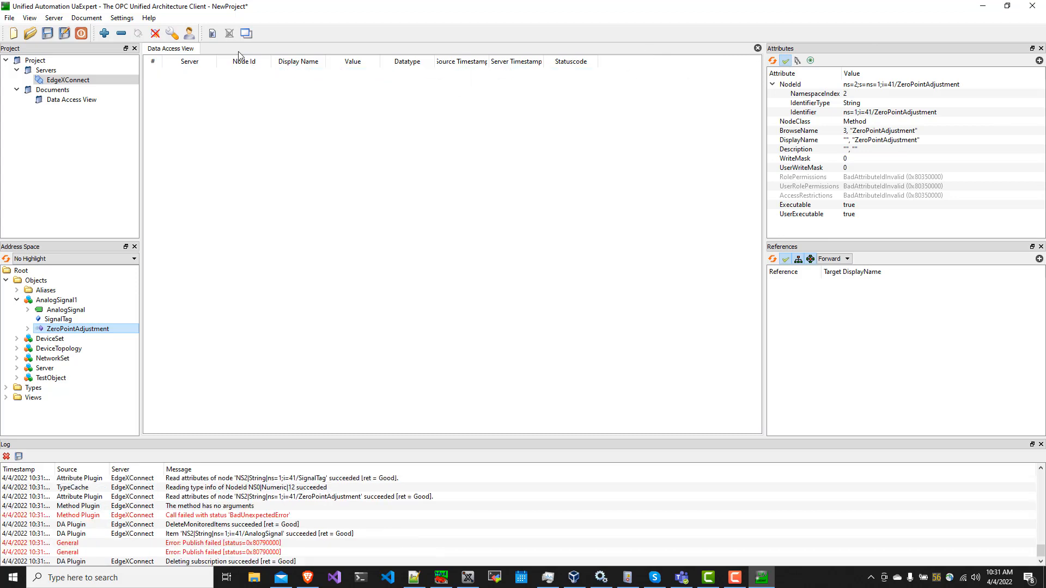
pyautogui.click(155, 36)
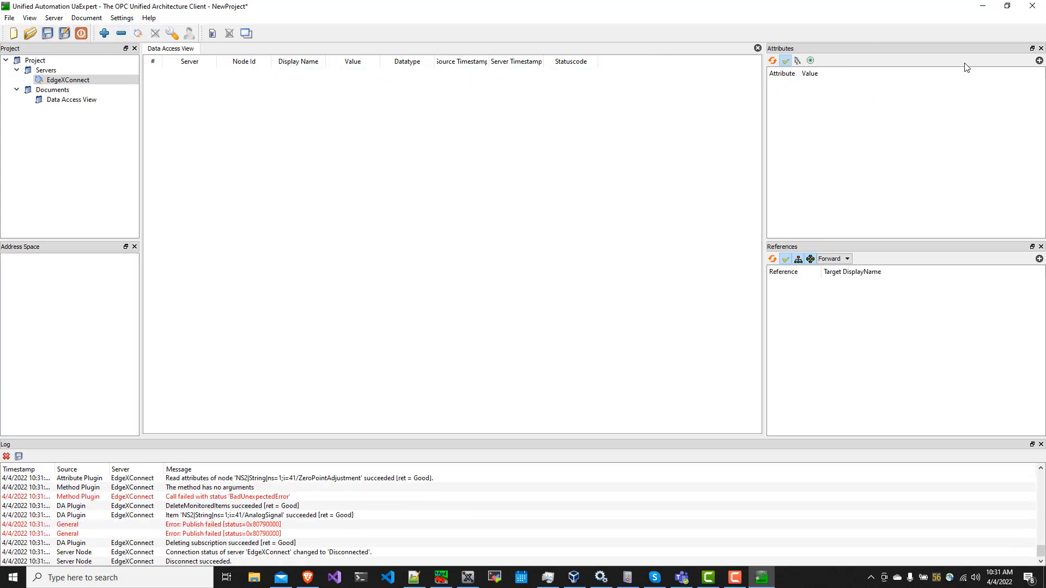
# Switch to EdgeXStudio and open the Lua script field of AnalogSignal1's ZeroPointAdjustment method.
pyautogui.click(983, 7)
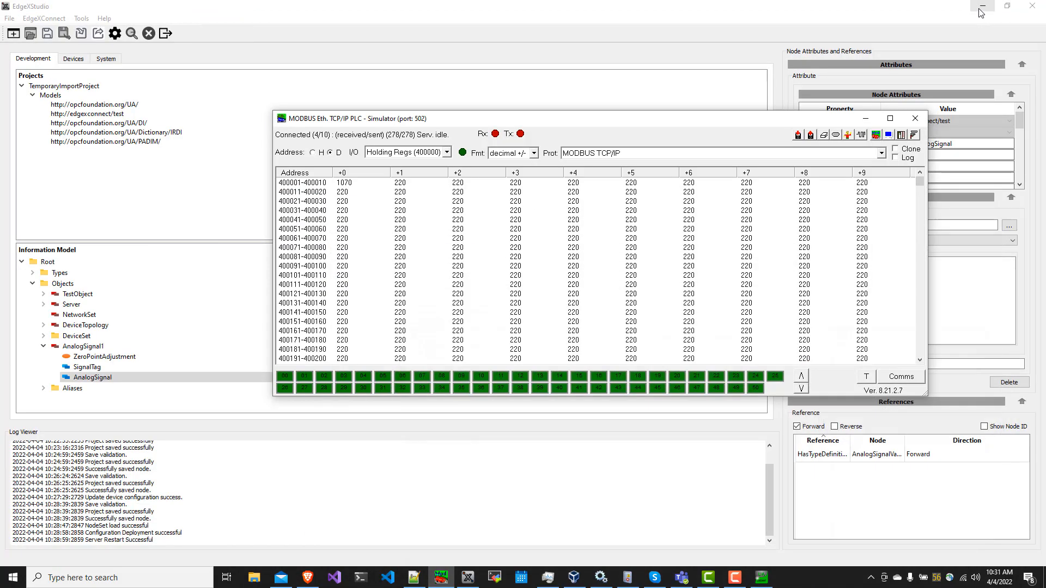
pyautogui.click(162, 337)
pyautogui.click(145, 357)
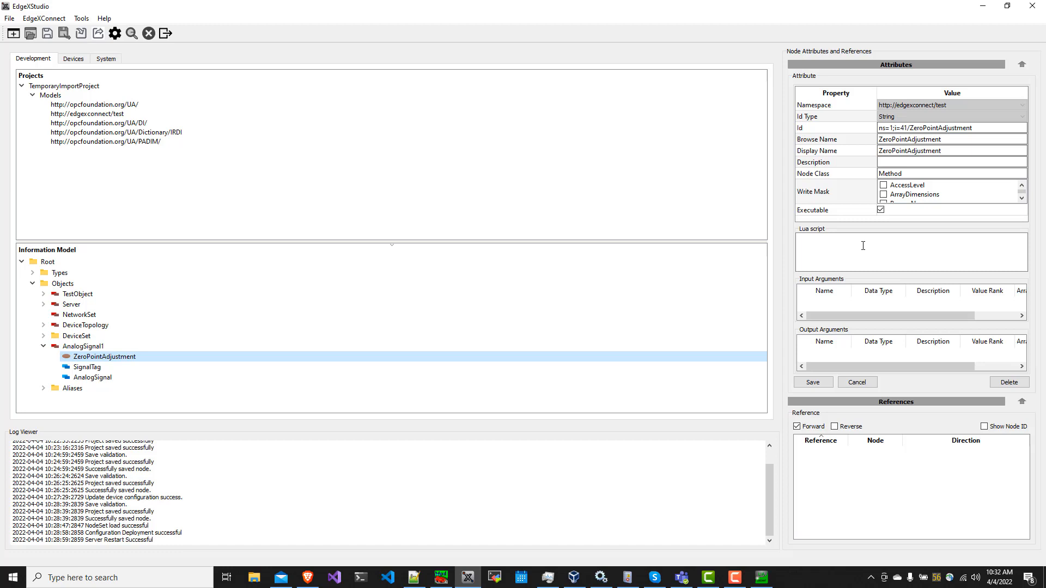
pyautogui.click(735, 577)
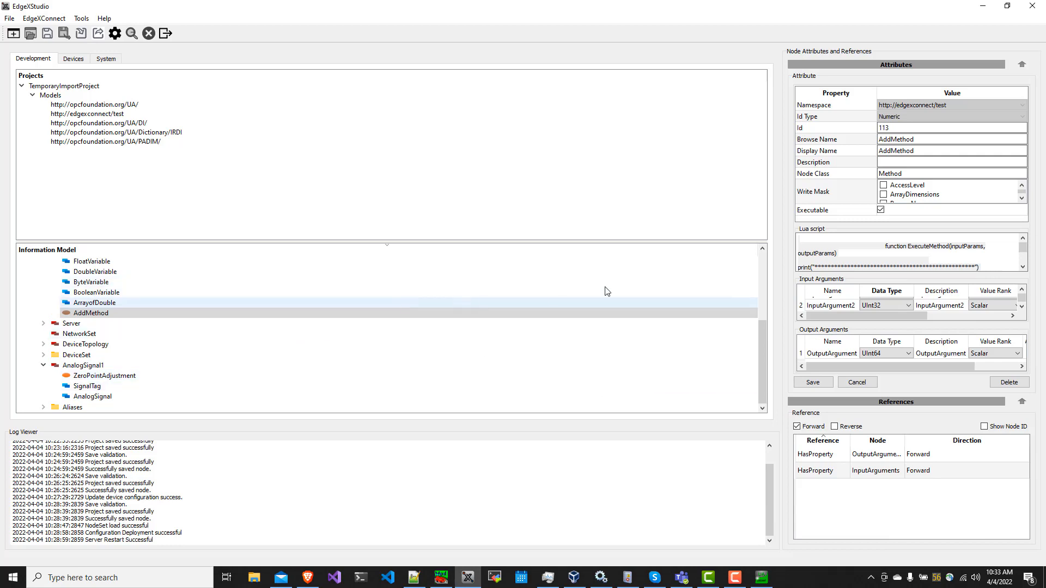
pyautogui.click(72, 324)
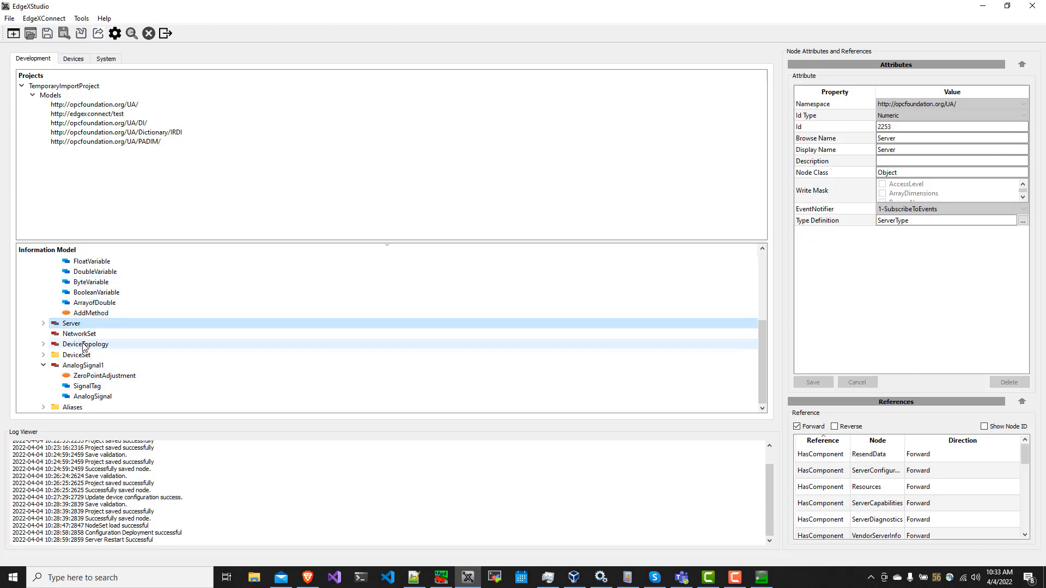
pyautogui.click(105, 377)
pyautogui.click(845, 252)
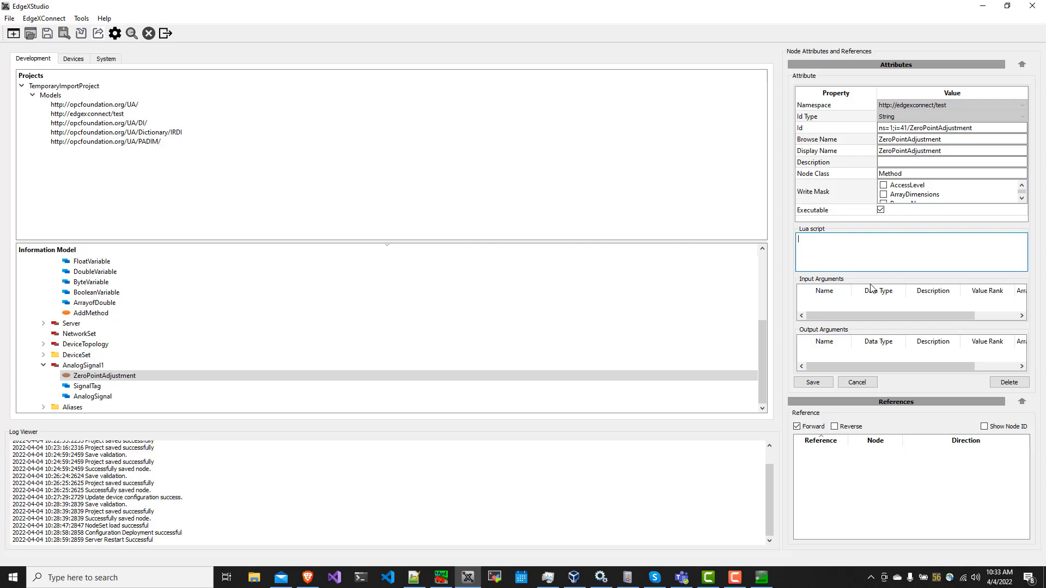
# Switch to Notepad++, delete the body of the ExecuteMethod Lua function above return true, and restore it.
pyautogui.click(418, 578)
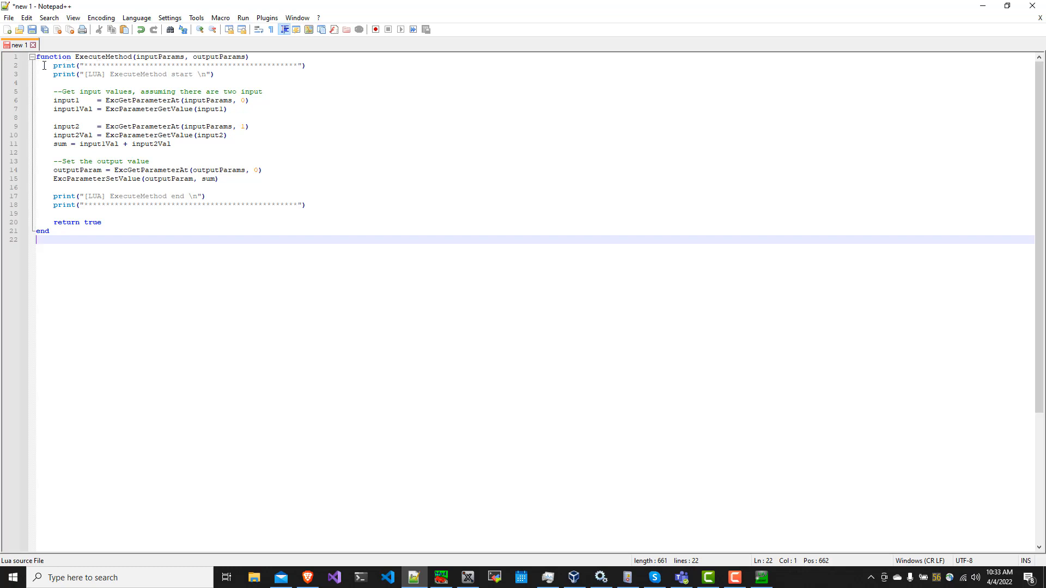
pyautogui.moveTo(46, 65); pyautogui.dragTo(270, 214)
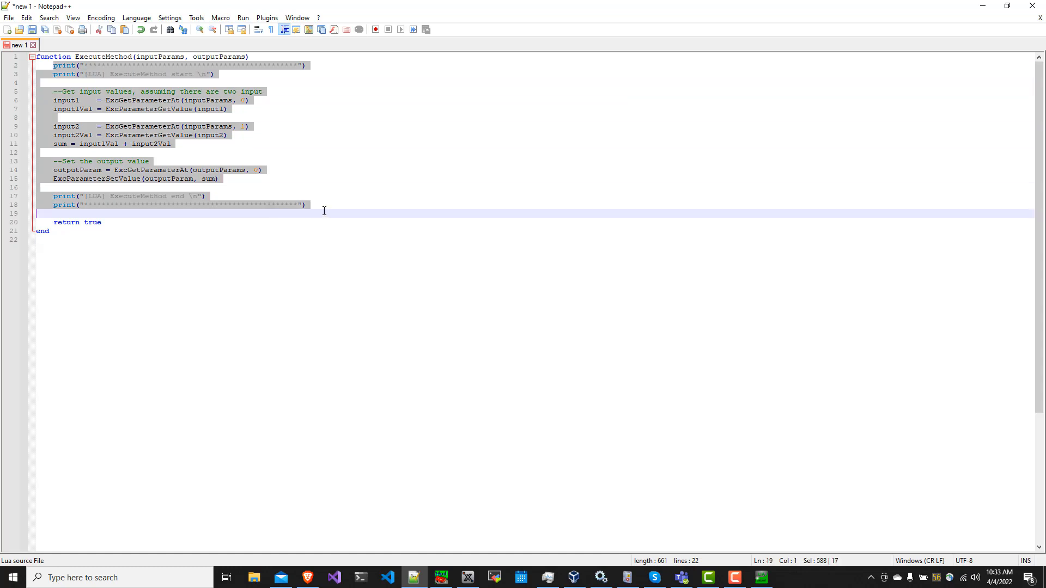
pyautogui.press('Delete')
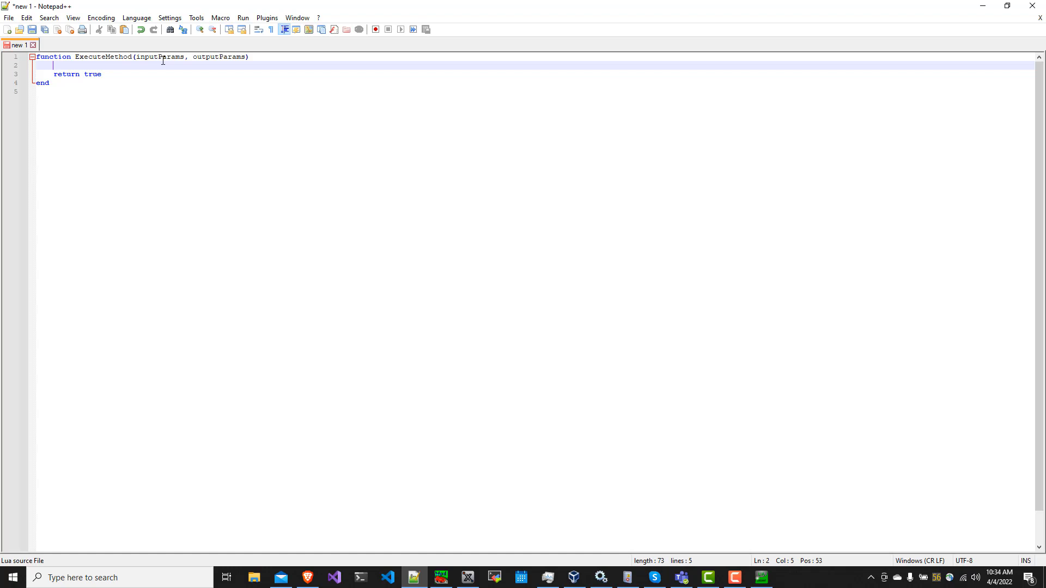
pyautogui.write('print("**************************************************") \tprint("[LUA] ExecuteMethod start \\n")  \t--Get input values, assuming there are two input \tinput1    = ExcGetParameterAt(inputParams, 0) \tinput1Val = ExcParameterGetValue(input1)  \tinput2    = ExcGetParameterAt(inputParams, 1) \tinput2Val = ExcParameterGetValue(input2) \tsum = input1Val + input2Val  \t--Set the output value \toutputParam = ExcGetParameterAt(outputParams, 0) \tExcParameterSetValue(outputParam, sum)  \tprint("[LUA] ExecuteMethod end \\n") \tprint("**************************************************")')
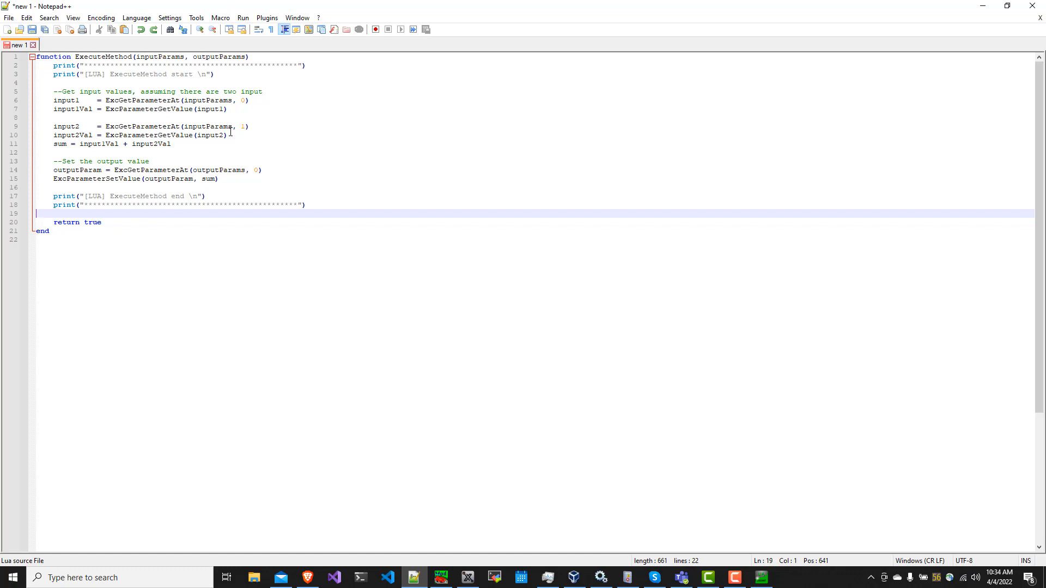
# Review the ExecuteMethod Lua script's start message, input parameter retrieval, sum calculation and output value assignment.
pyautogui.moveTo(54, 75); pyautogui.dragTo(244, 80)
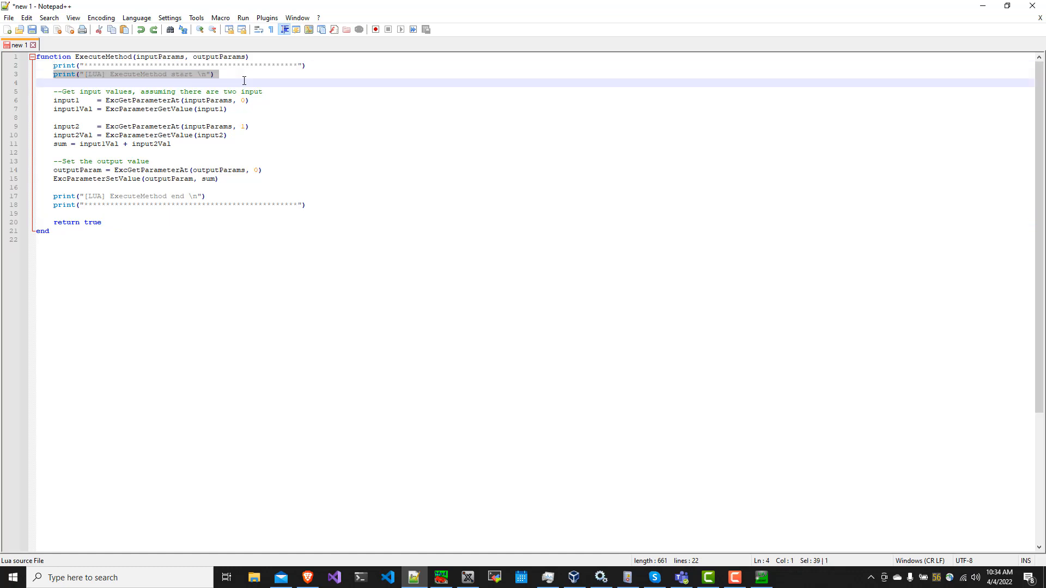
pyautogui.click(149, 76)
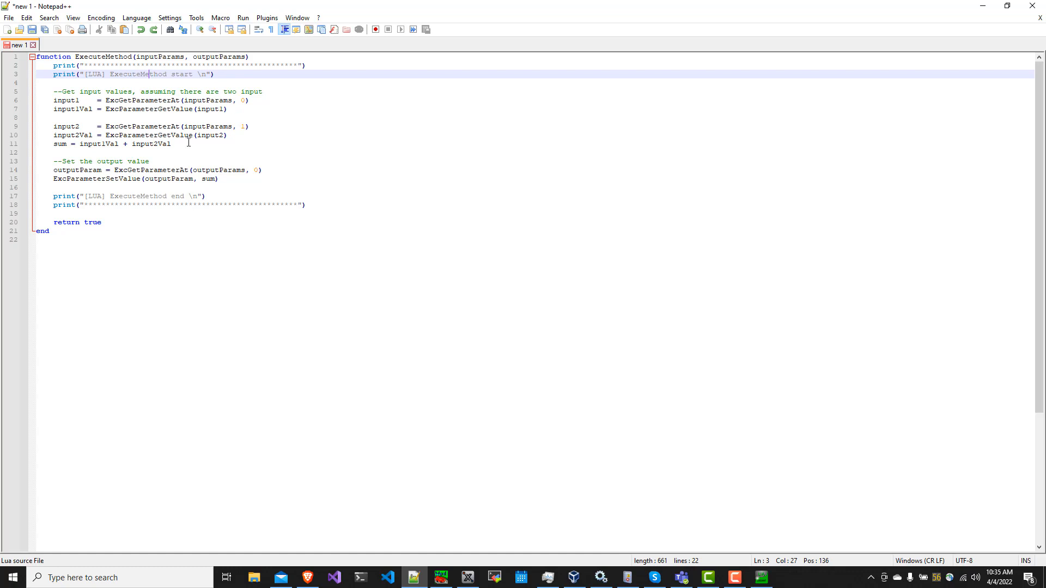
pyautogui.click(77, 101)
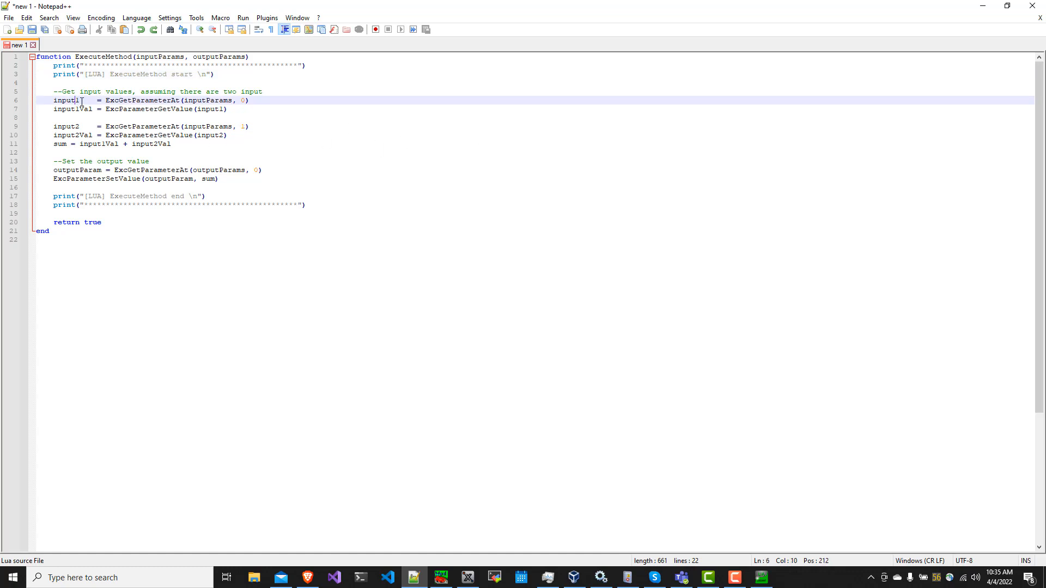
pyautogui.doubleClick(81, 100)
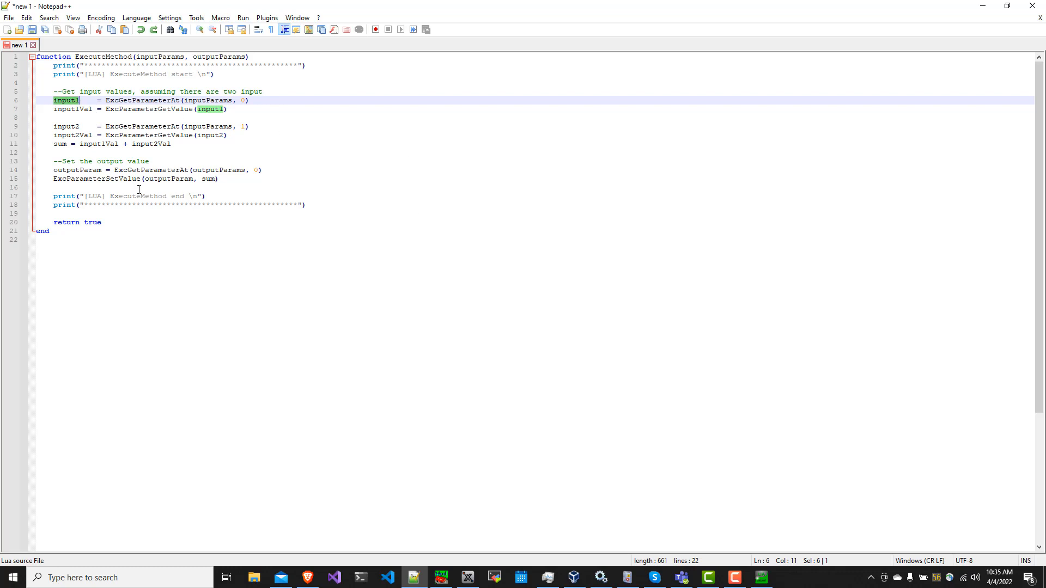
pyautogui.doubleClick(75, 127)
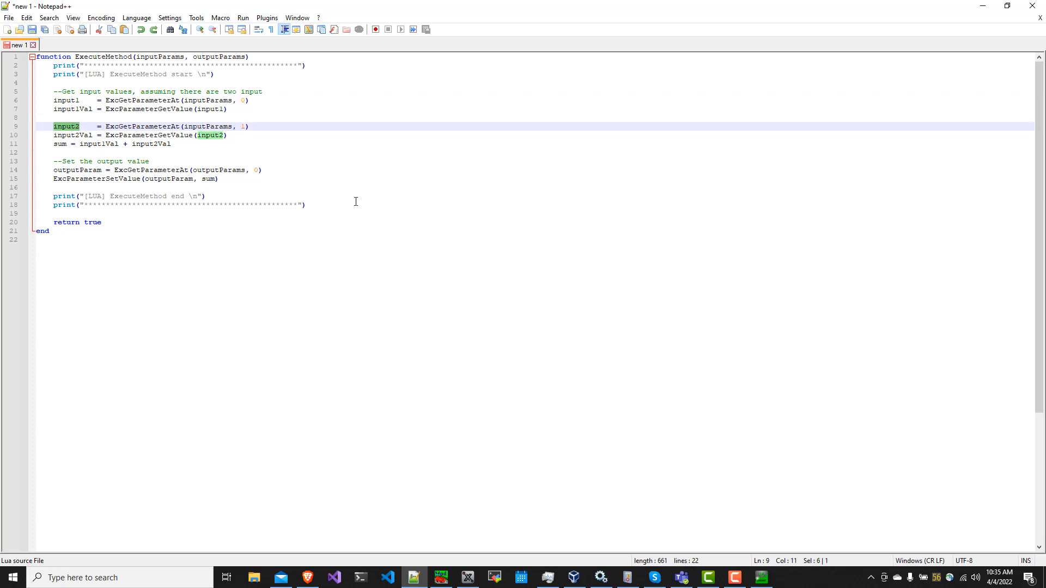
pyautogui.doubleClick(150, 101)
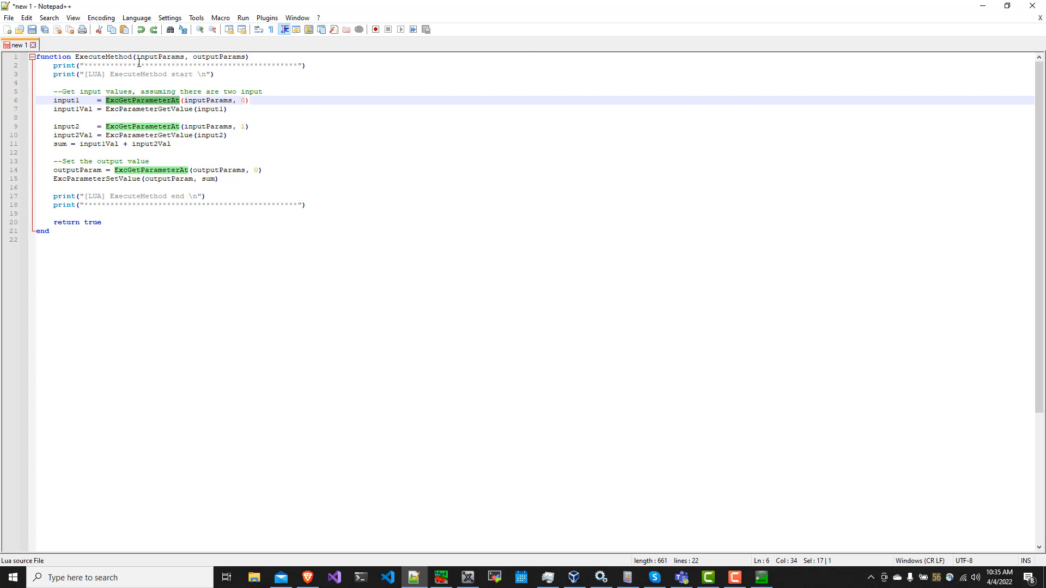
pyautogui.click(215, 100)
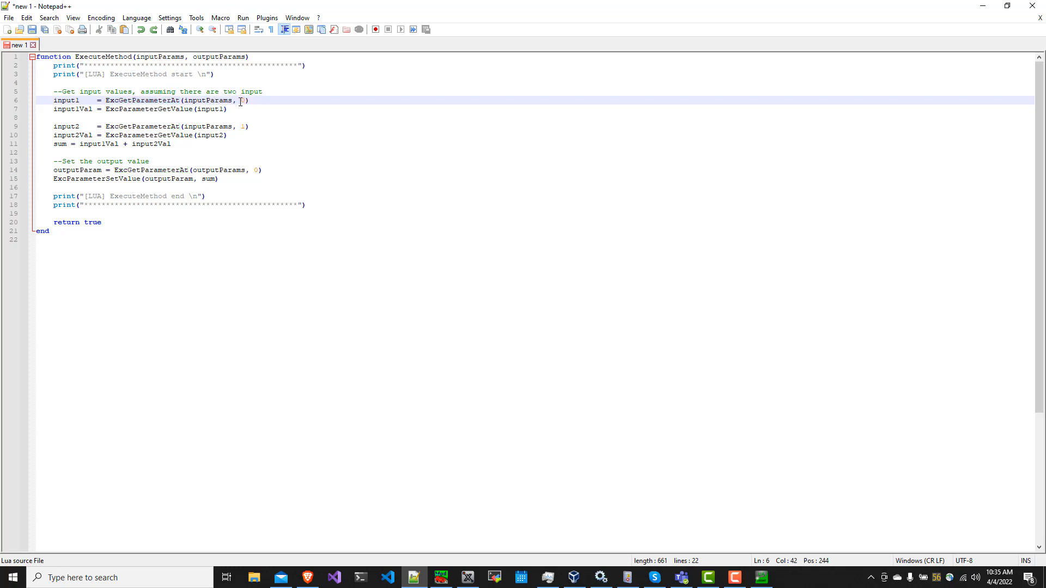
pyautogui.moveTo(240, 100); pyautogui.dragTo(250, 100)
pyautogui.click(70, 102)
pyautogui.doubleClick(207, 111)
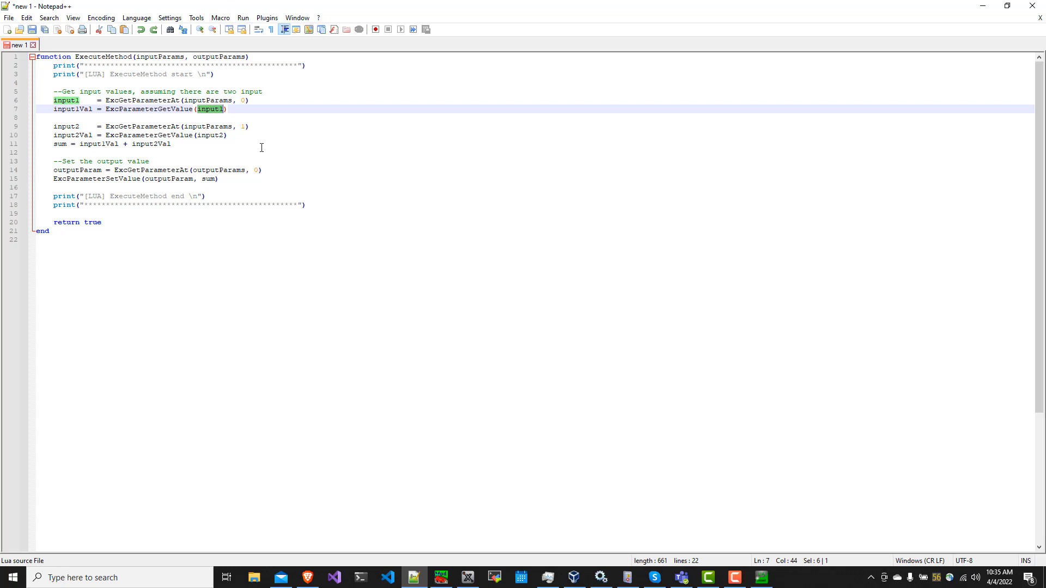
pyautogui.click(194, 127)
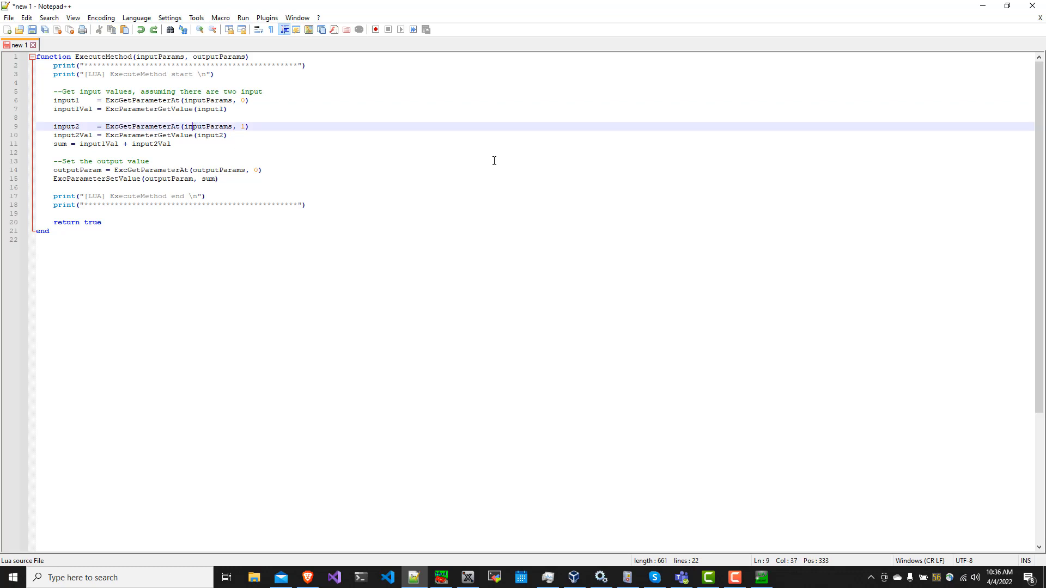
pyautogui.click(56, 144)
pyautogui.moveTo(80, 145); pyautogui.dragTo(186, 146)
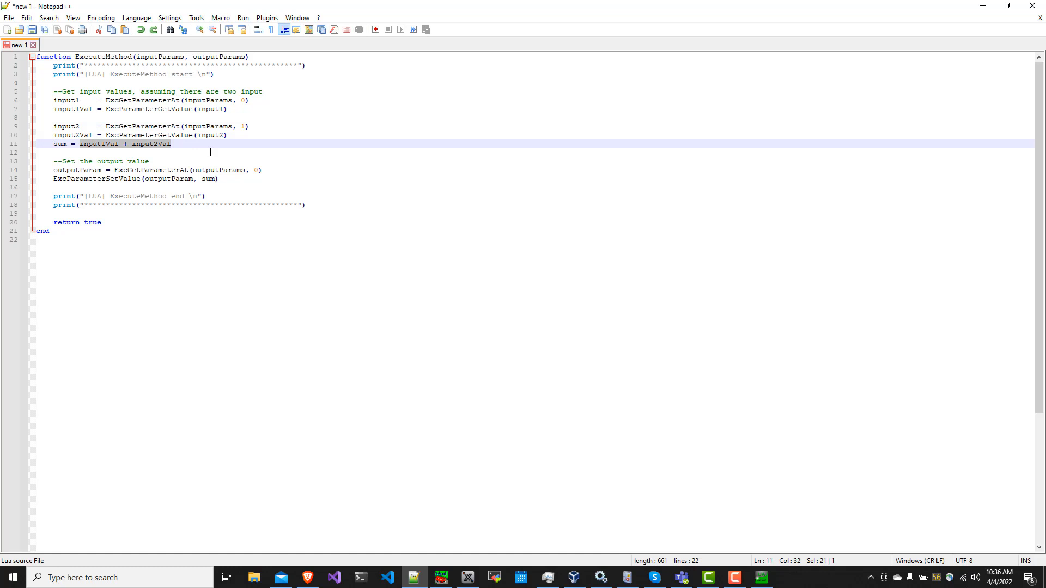
pyautogui.click(54, 171)
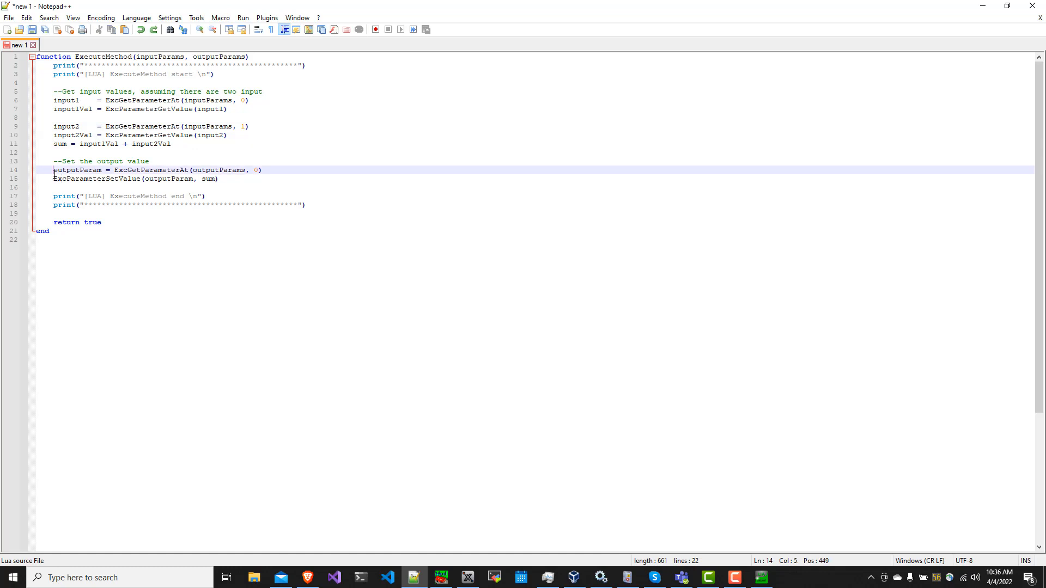
pyautogui.click(264, 171)
pyautogui.doubleClick(206, 179)
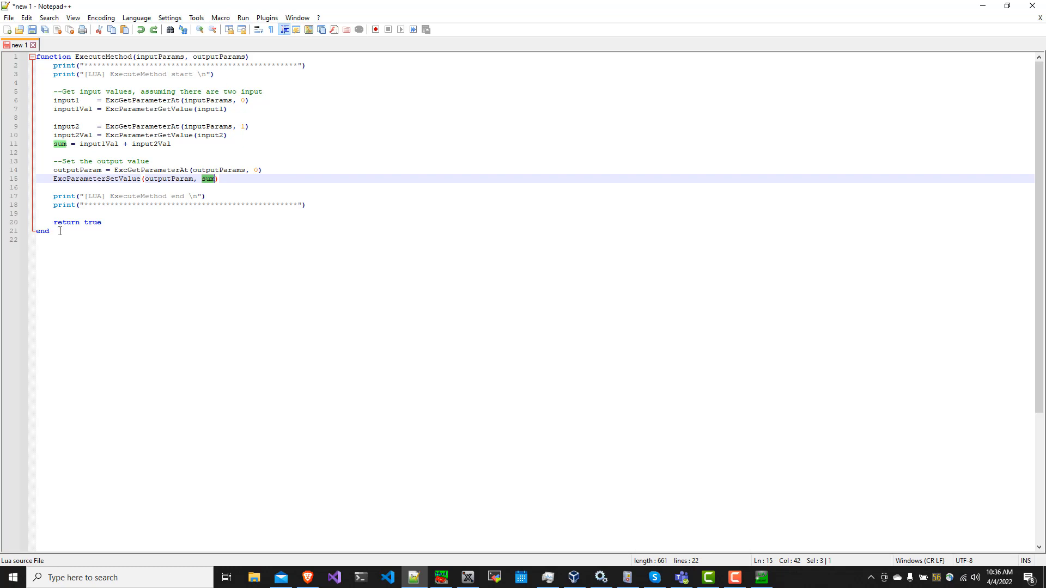
# Copy the entire ExecuteMethod function, switch to EdgeXStudio and paste it into the ZeroPointAdjustment method's Lua script.
pyautogui.moveTo(60, 231); pyautogui.dragTo(35, 56)
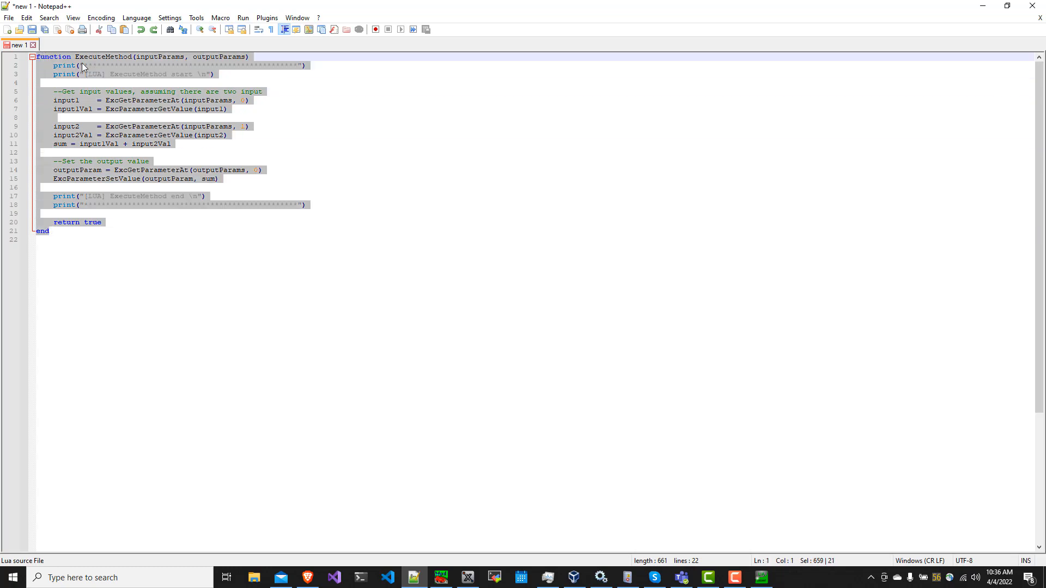
pyautogui.rightClick(157, 94)
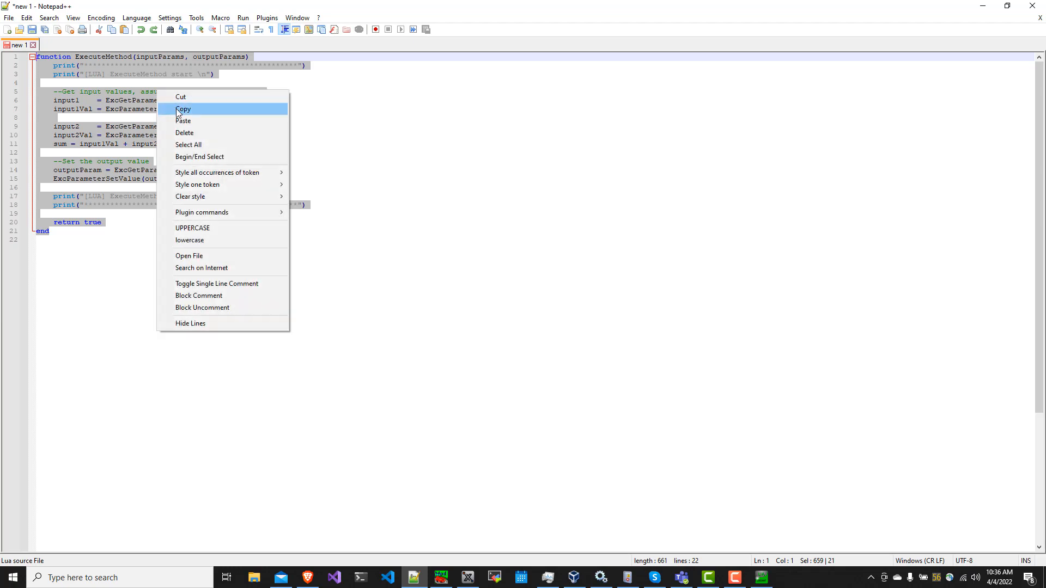
pyautogui.click(178, 109)
pyautogui.click(982, 7)
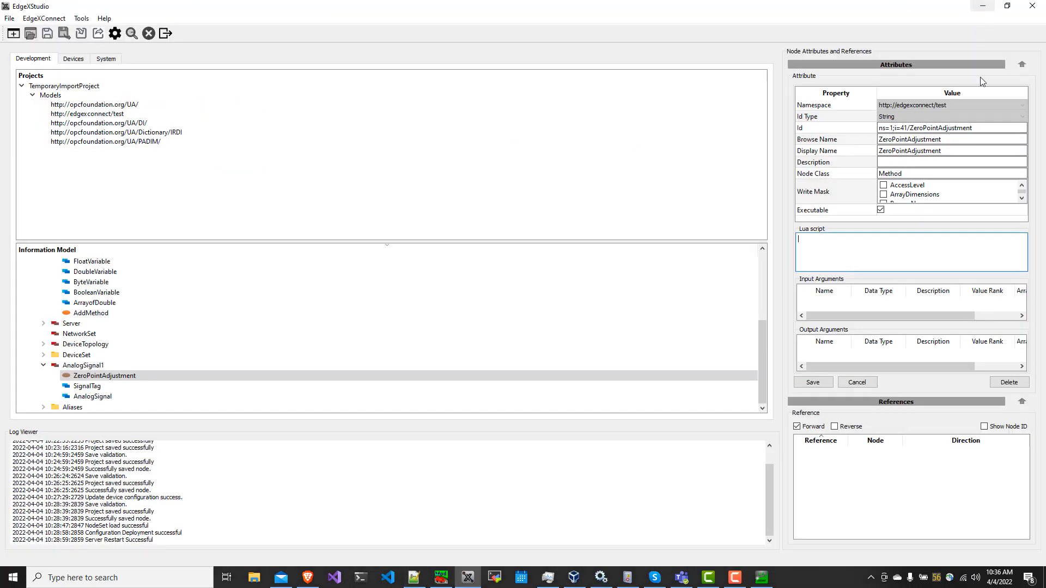
pyautogui.rightClick(894, 247)
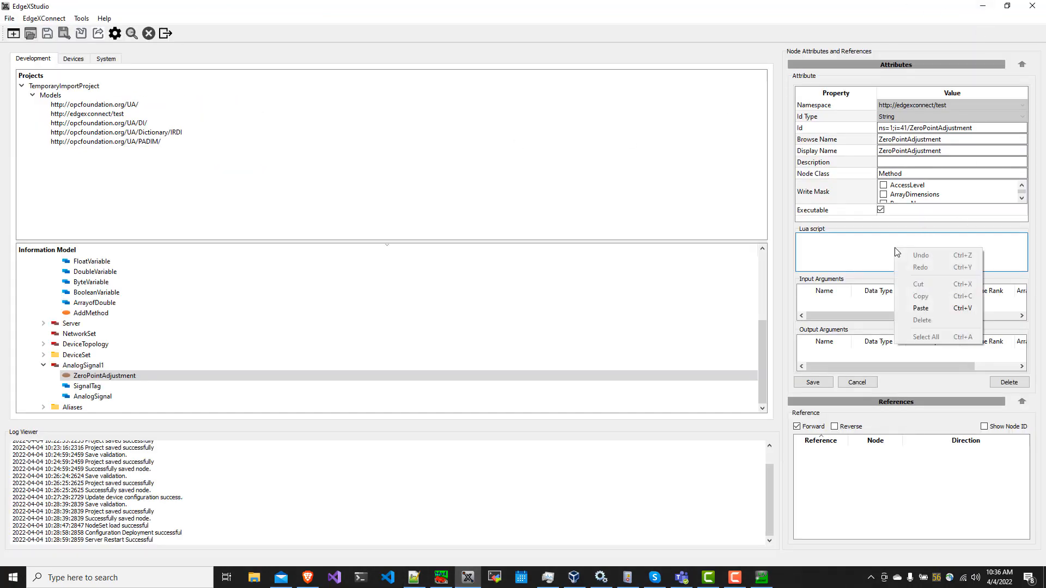
pyautogui.click(932, 306)
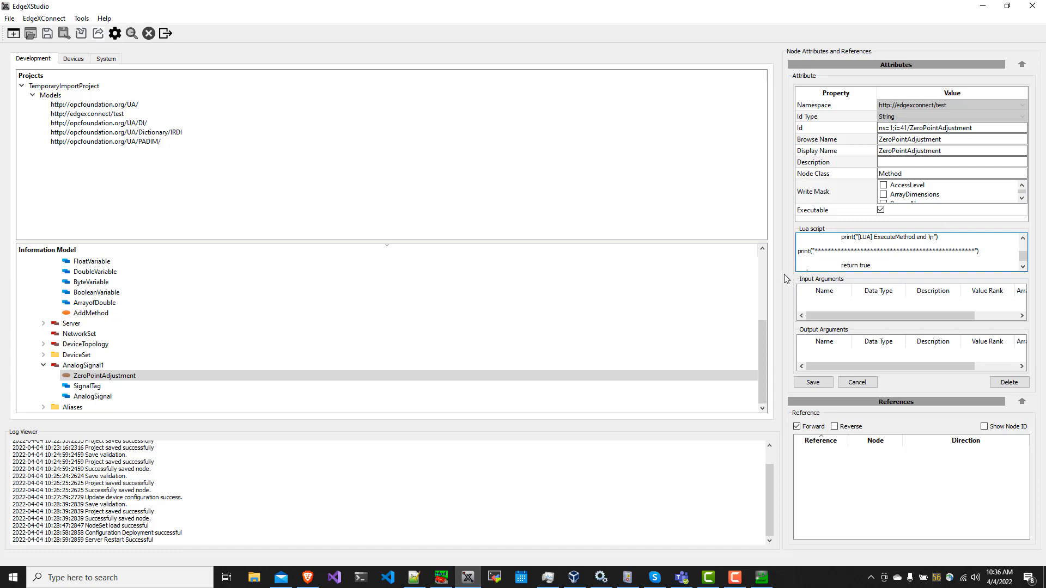
# Add an input argument named InputParameter1 to ZeroPointAdjustment with data type Int32, keeping its value rank as Scalar.
pyautogui.moveTo(784, 275); pyautogui.dragTo(675, 277)
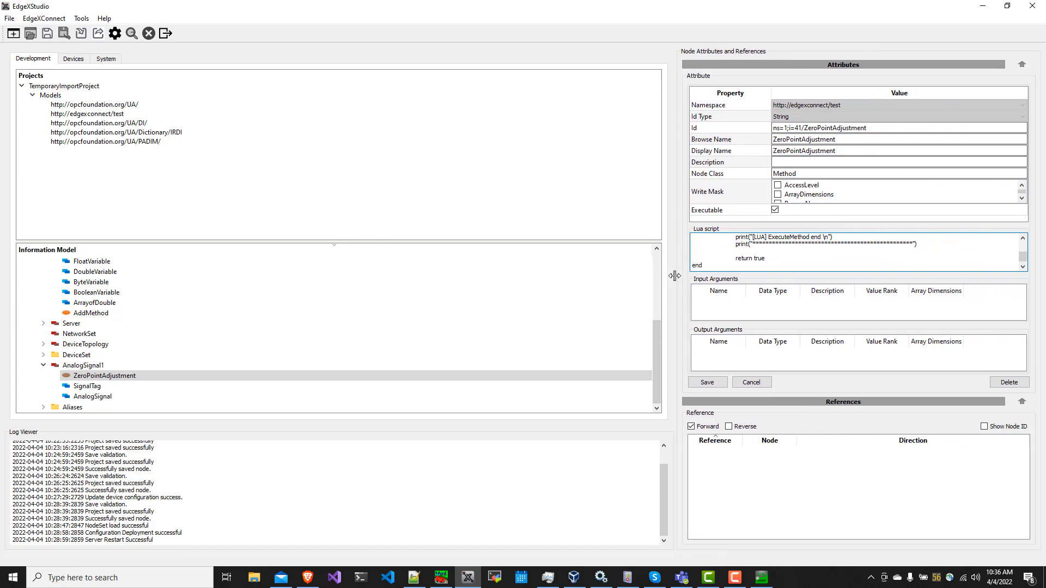
pyautogui.rightClick(805, 305)
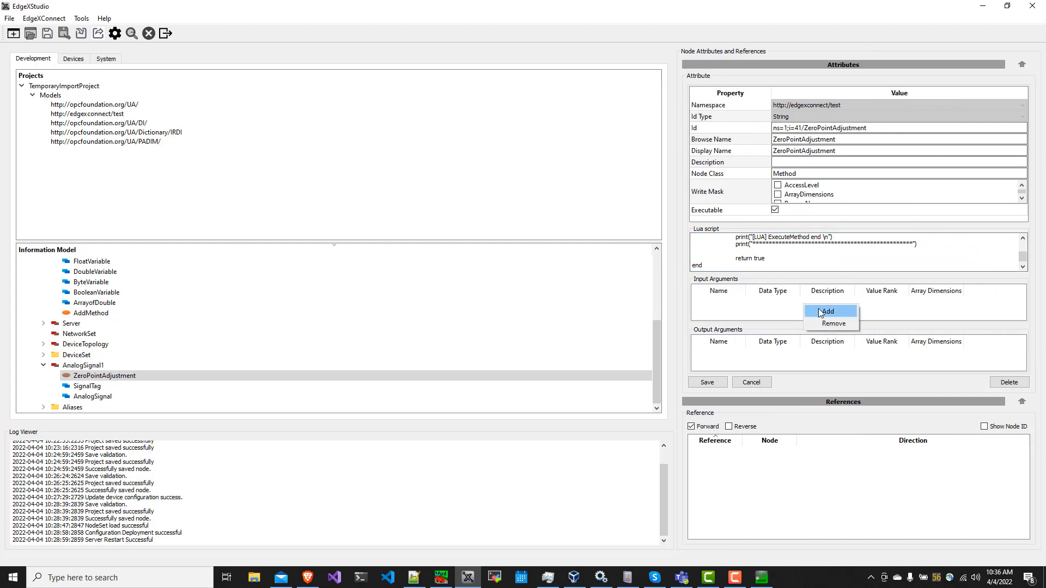
pyautogui.click(823, 311)
pyautogui.click(708, 304)
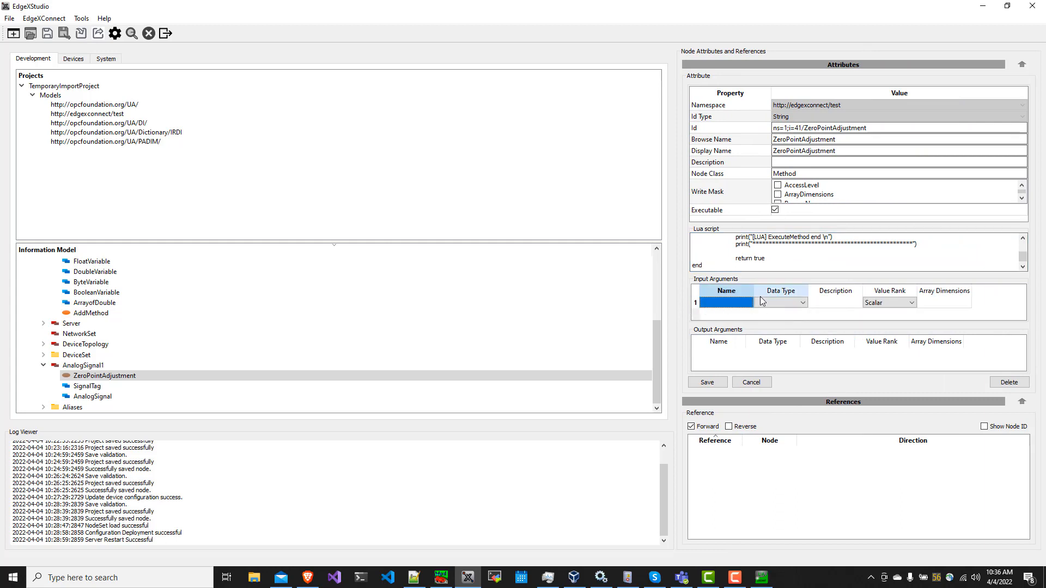
pyautogui.doubleClick(747, 303)
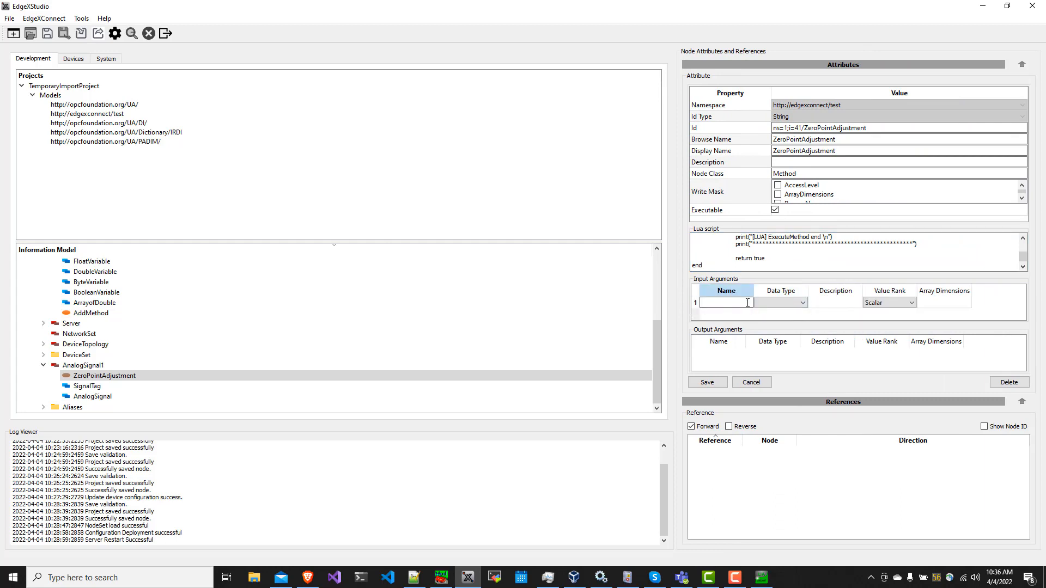
pyautogui.write('InputParameter1')
pyautogui.click(776, 301)
pyautogui.click(776, 299)
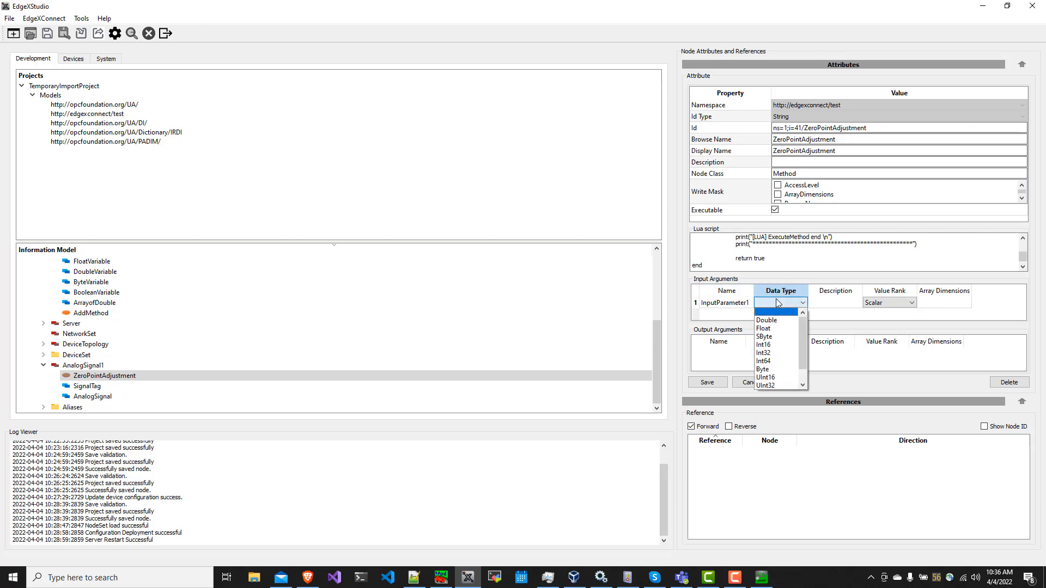
pyautogui.click(794, 354)
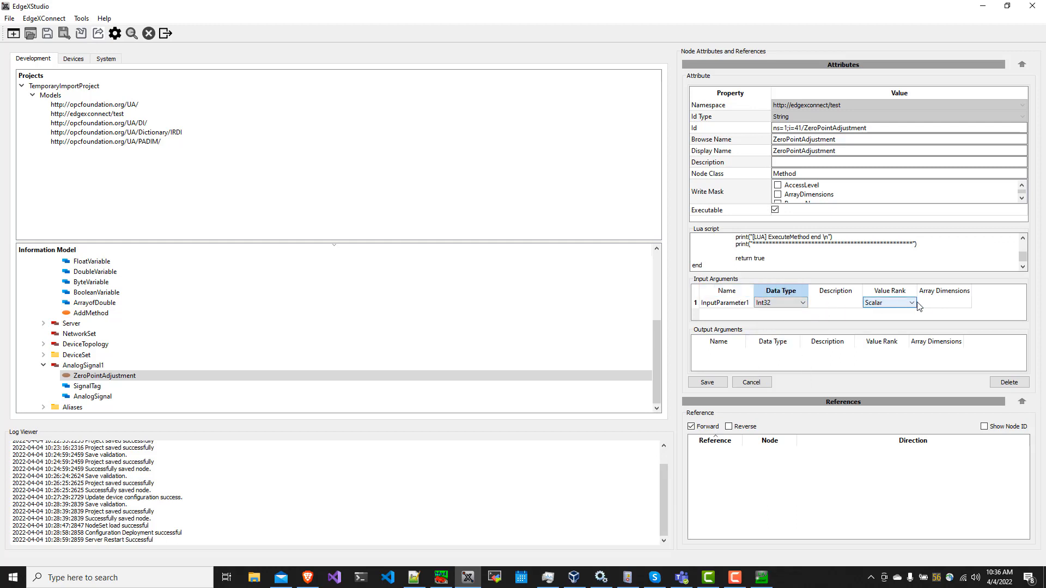
pyautogui.click(892, 303)
pyautogui.click(891, 302)
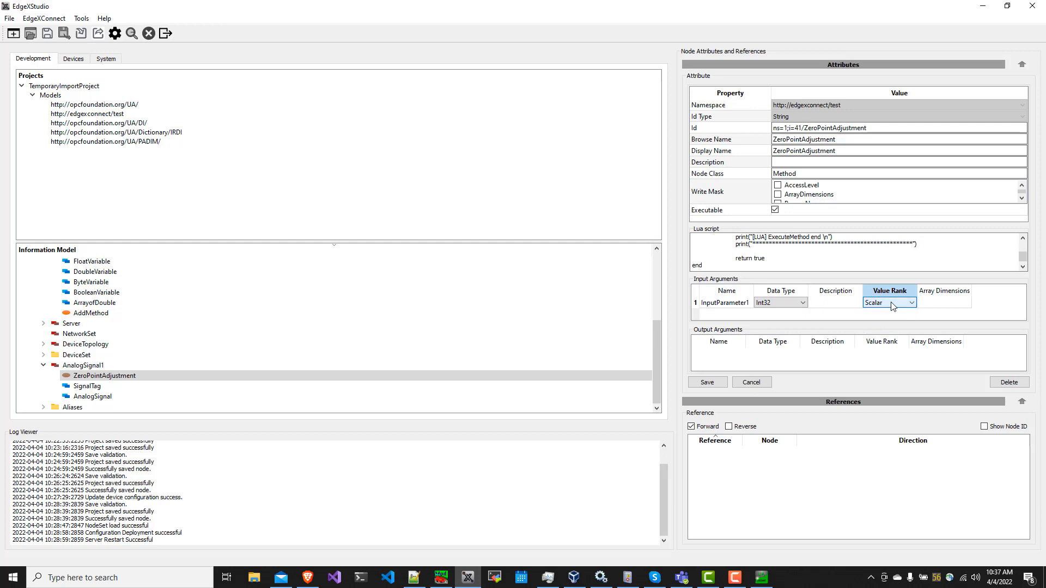
# Add a second input argument named InputParameter2 with data type Int32, reusing the first argument's name.
pyautogui.click(740, 304)
pyautogui.click(740, 304)
pyautogui.hotkey('ctrl', 'c')
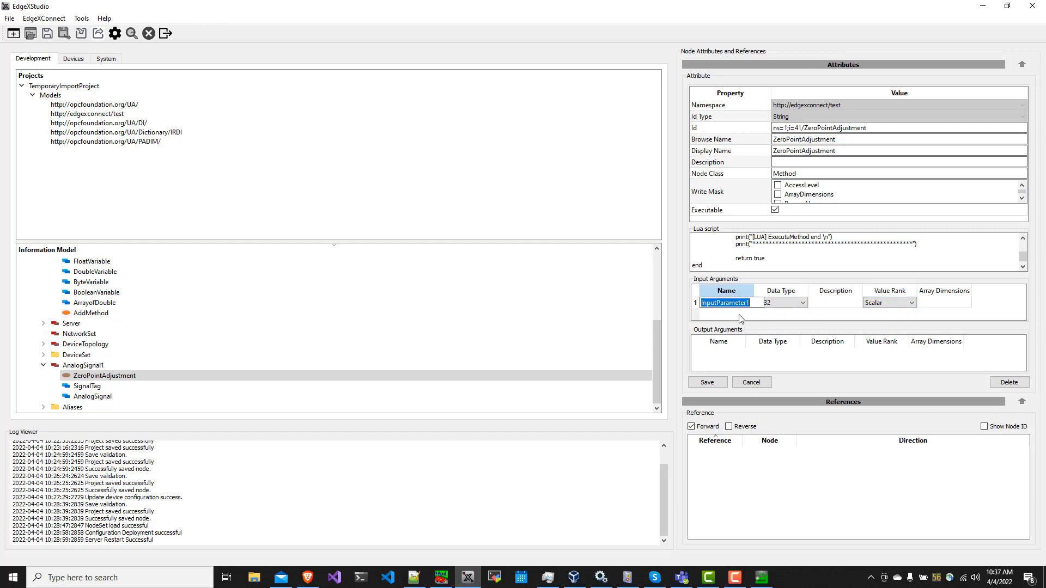
pyautogui.rightClick(746, 317)
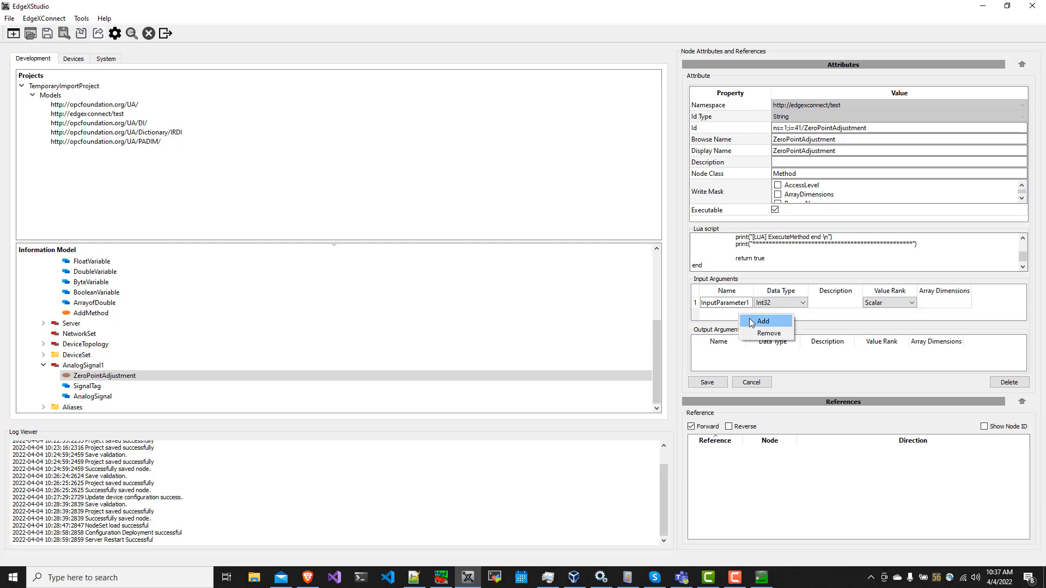
pyautogui.click(747, 321)
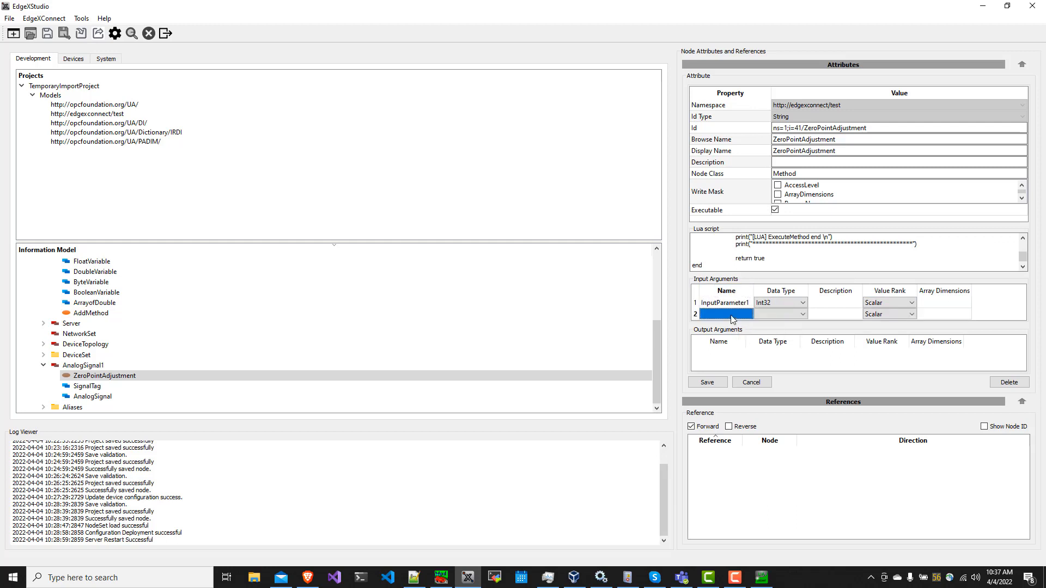
pyautogui.hotkey('ctrl', 'v')
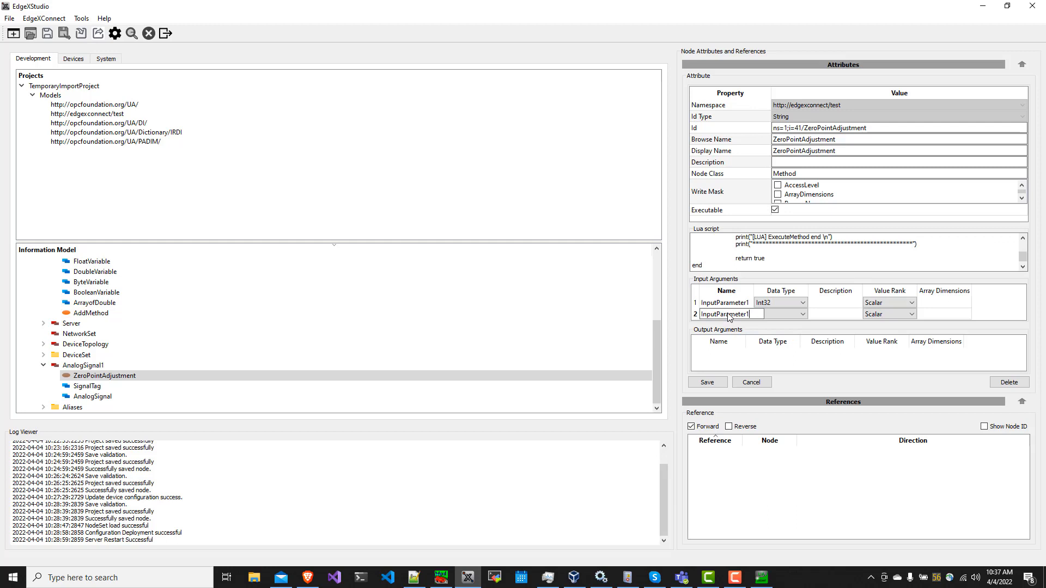
pyautogui.press('BackSpace')
pyautogui.write('2')
pyautogui.click(782, 315)
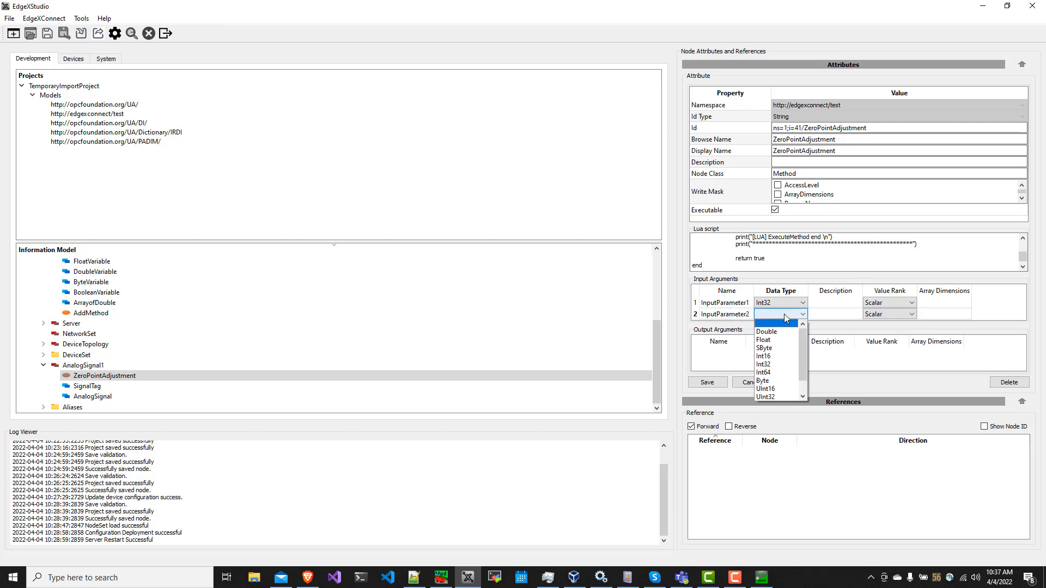
pyautogui.click(778, 365)
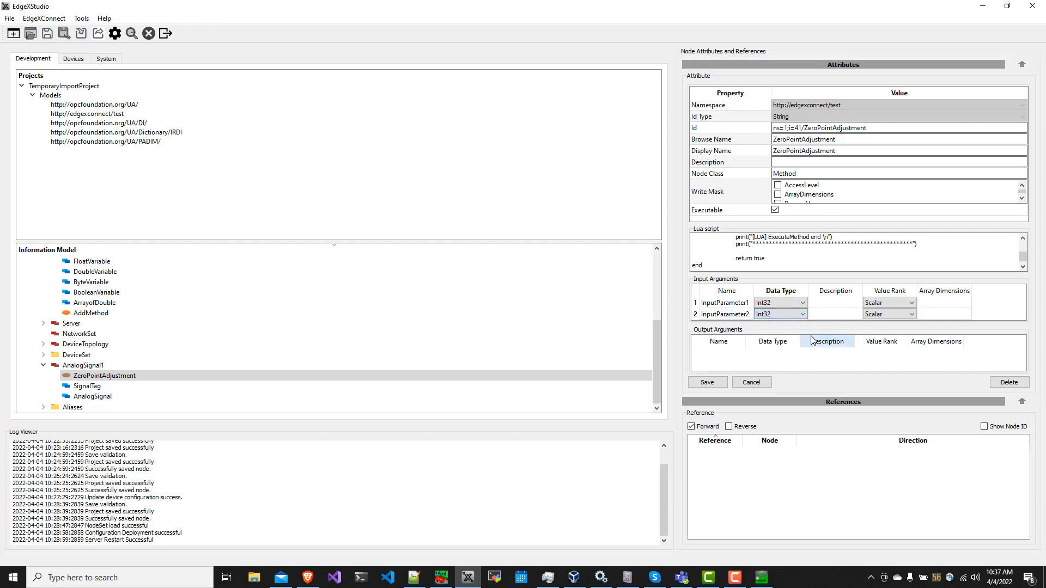
pyautogui.click(930, 314)
# Add an output argument named OutputParameter1 to the ZeroPointAdjustment method, adapting the copied input parameter name.
pyautogui.click(742, 356)
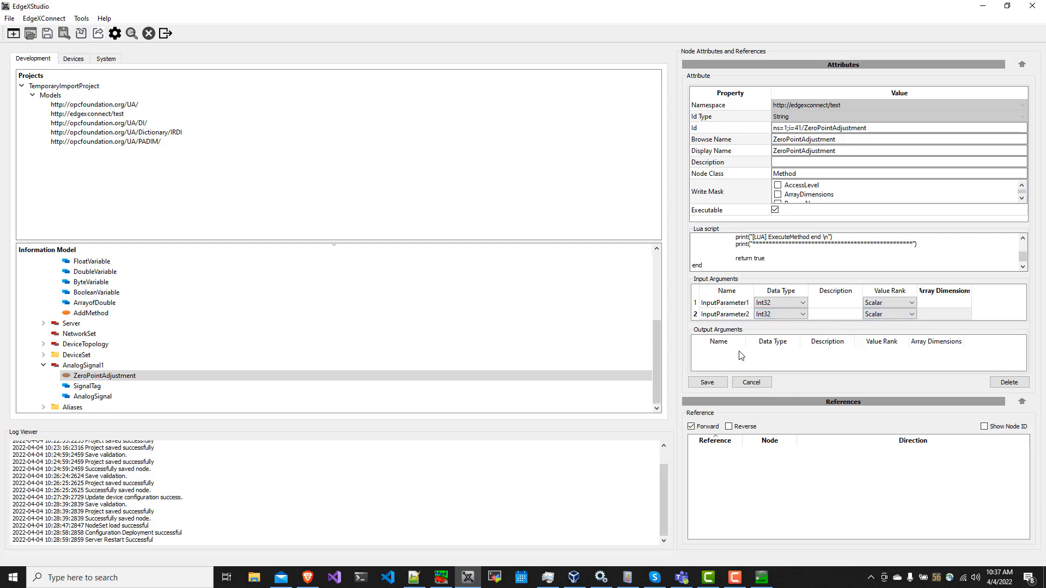
pyautogui.rightClick(733, 361)
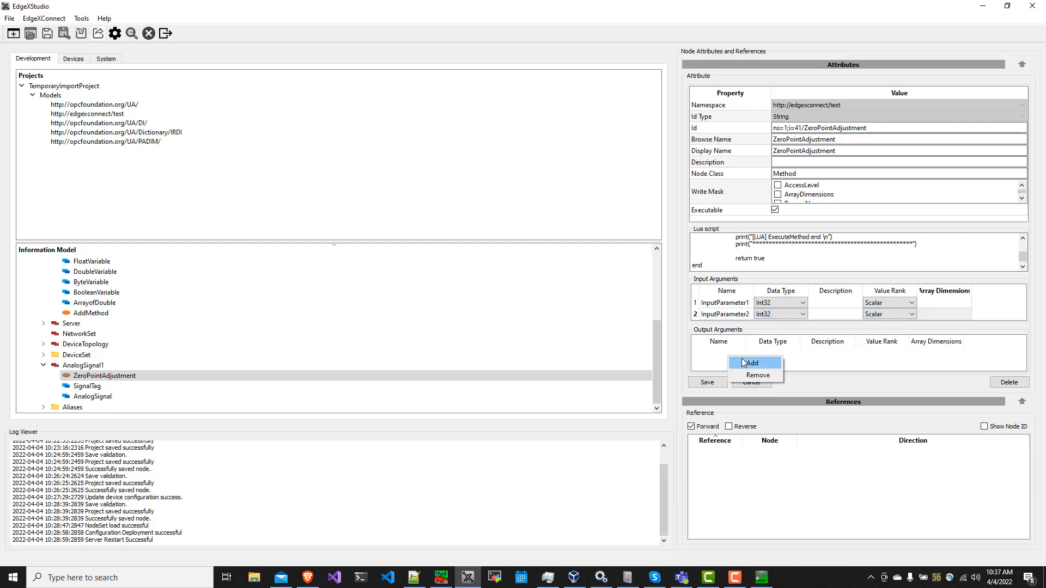
pyautogui.click(742, 361)
pyautogui.click(733, 356)
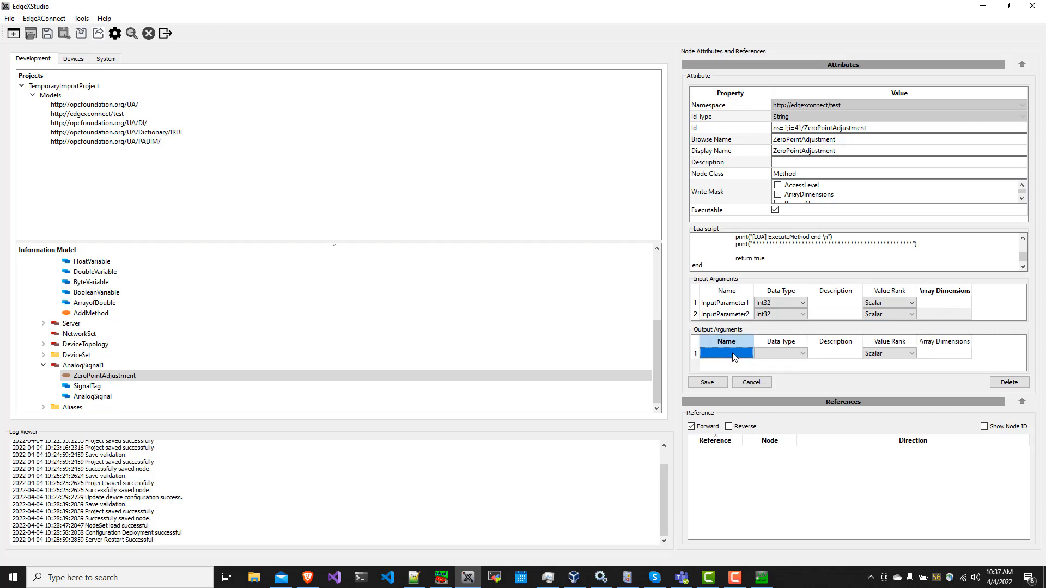
pyautogui.click(733, 354)
pyautogui.hotkey('ctrl', 'v')
pyautogui.press('BackSpace')
pyautogui.press('BackSpace')
pyautogui.write('Out')
# Set the output argument's data type to Int64, keeping its value rank as Scalar, and save the ZeroPointAdjustment node.
pyautogui.click(799, 354)
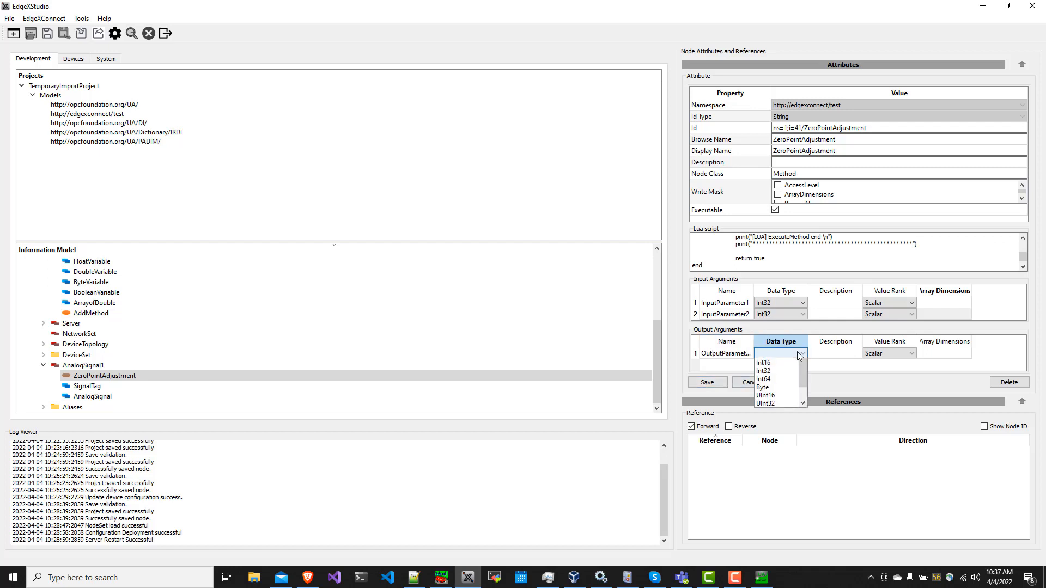
pyautogui.click(780, 399)
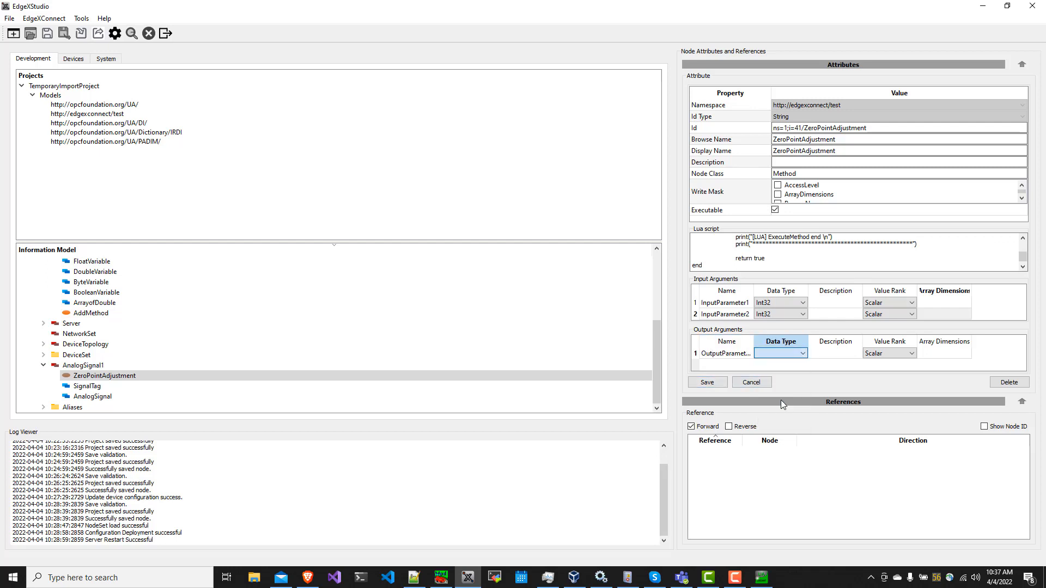
pyautogui.click(803, 354)
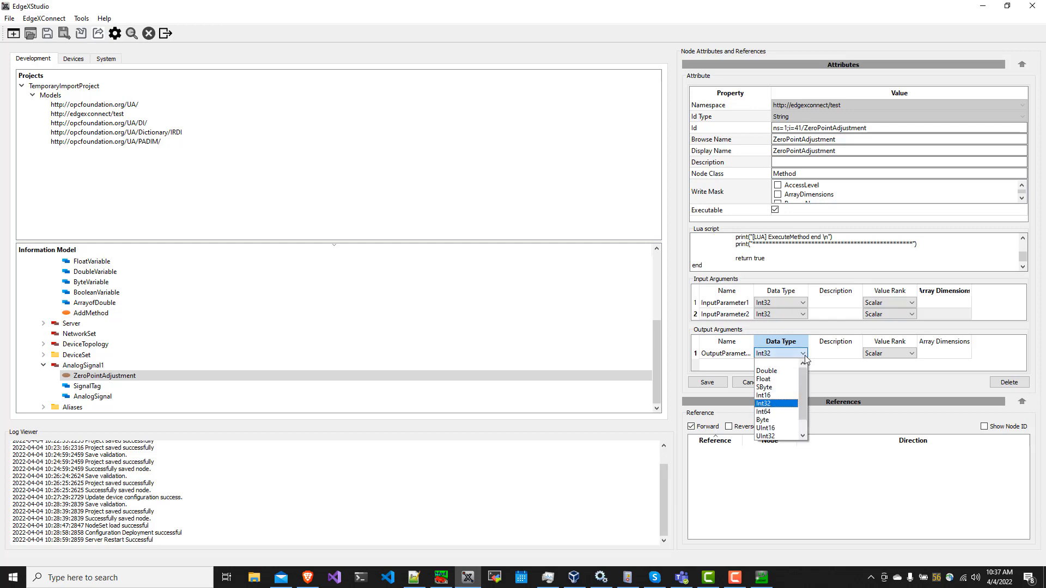
pyautogui.click(788, 412)
pyautogui.click(850, 354)
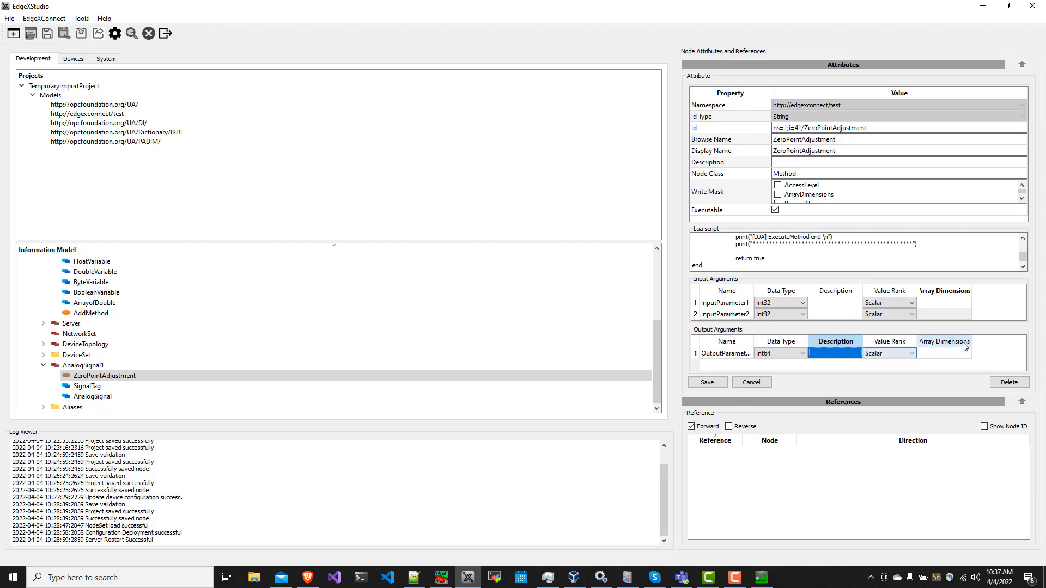
pyautogui.click(954, 354)
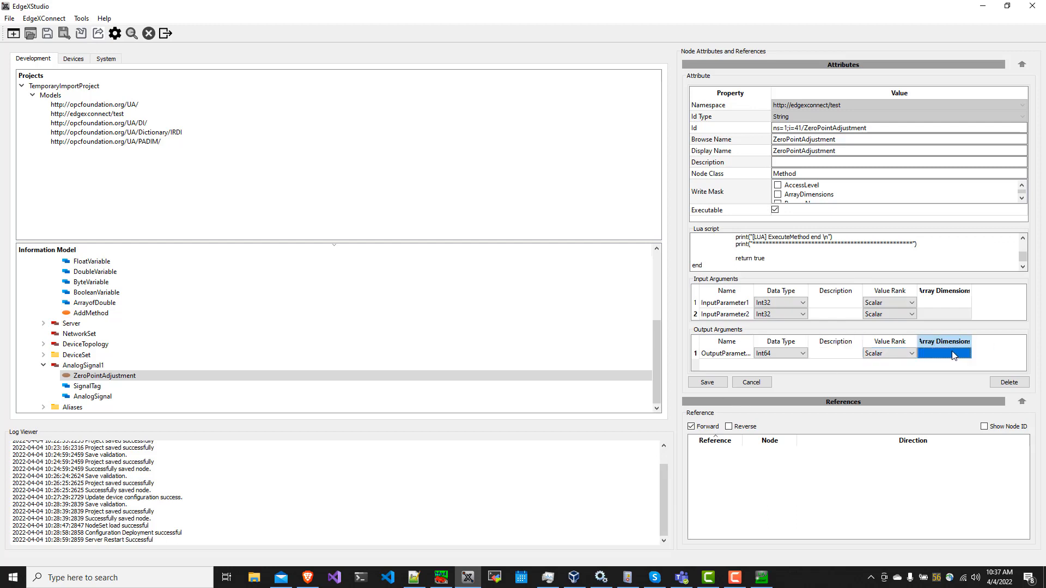
pyautogui.click(722, 383)
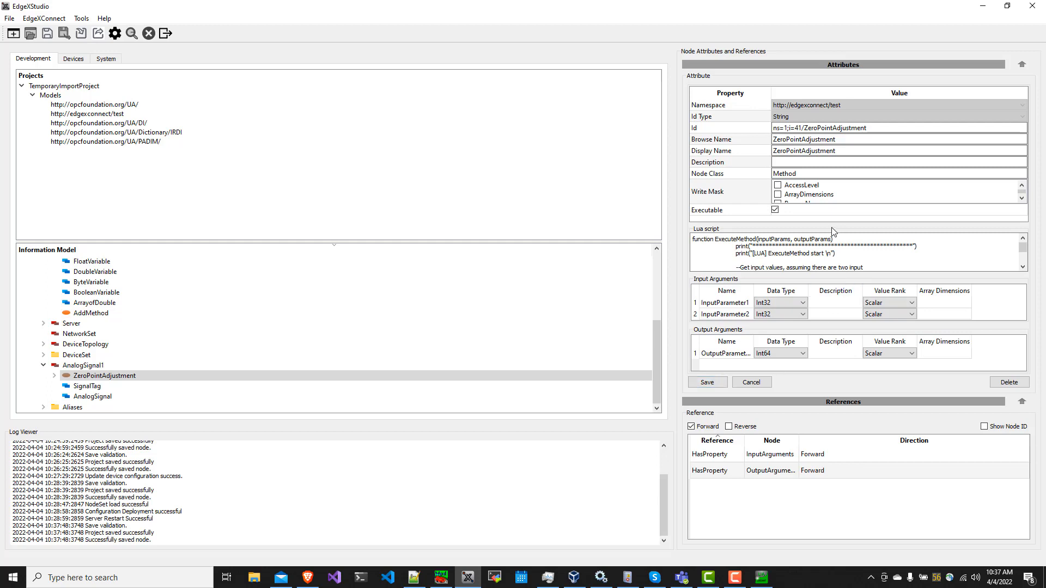
# Deploy the updated configuration to the EdgeXConnect server and check the server restart entry in the log.
pyautogui.click(95, 397)
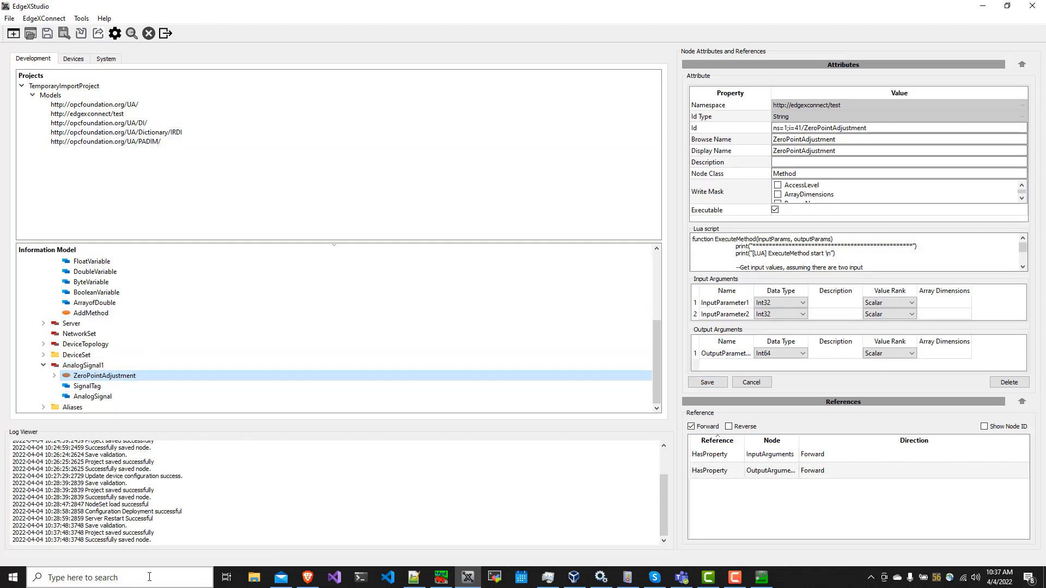
pyautogui.click(99, 37)
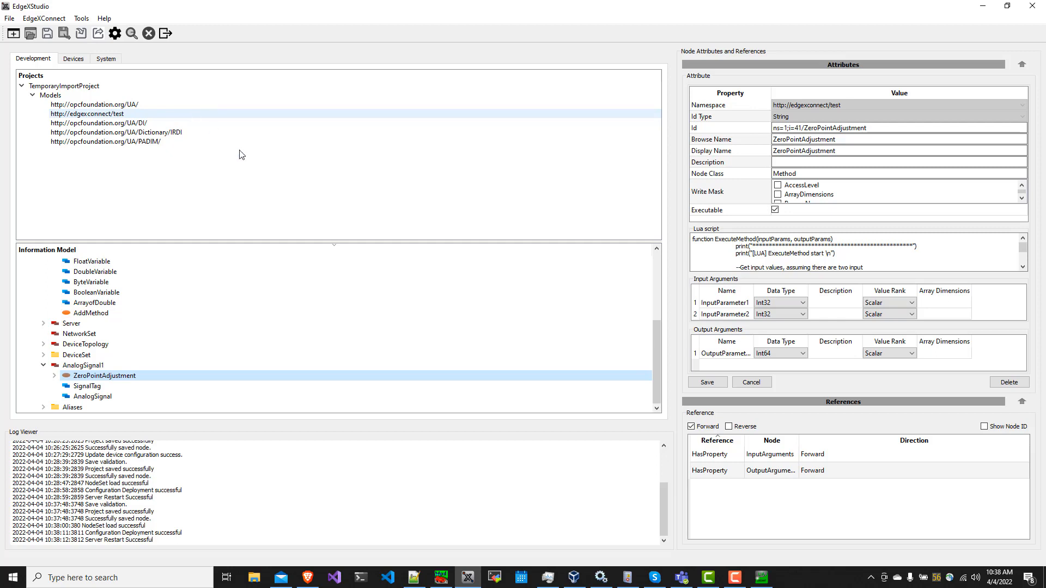
pyautogui.moveTo(95, 541); pyautogui.dragTo(153, 543)
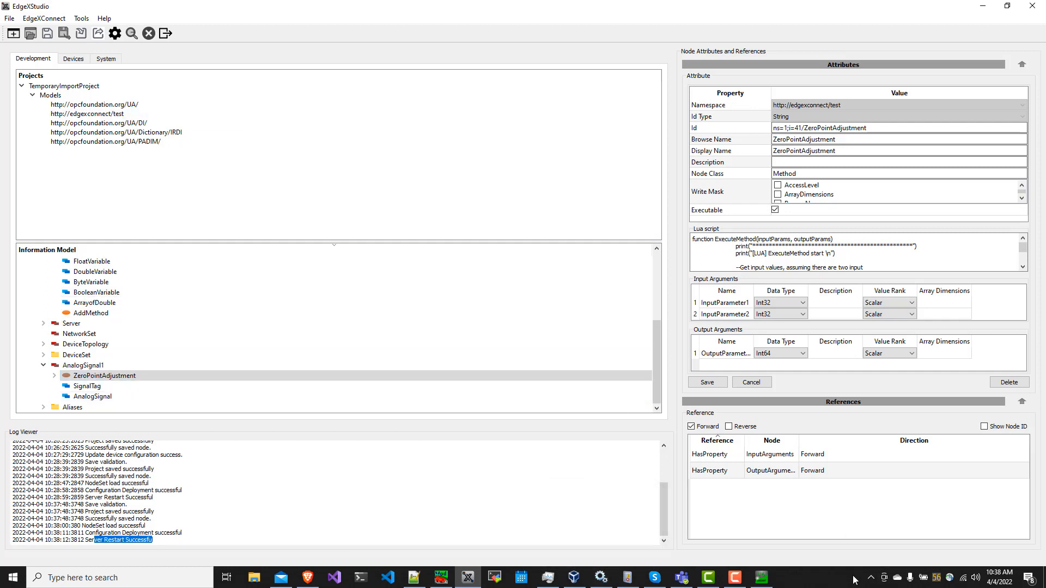
# Switch to UaExpert, reconnect to the EdgeXConnect server and add AnalogSignal1's AnalogSignal variable to the Data Access View.
pyautogui.click(763, 579)
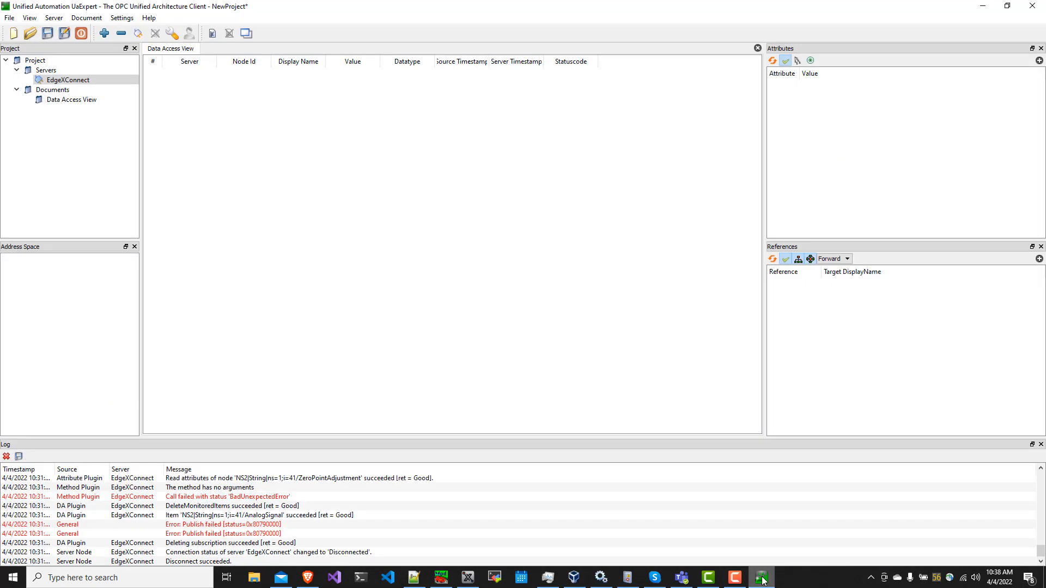
pyautogui.click(734, 581)
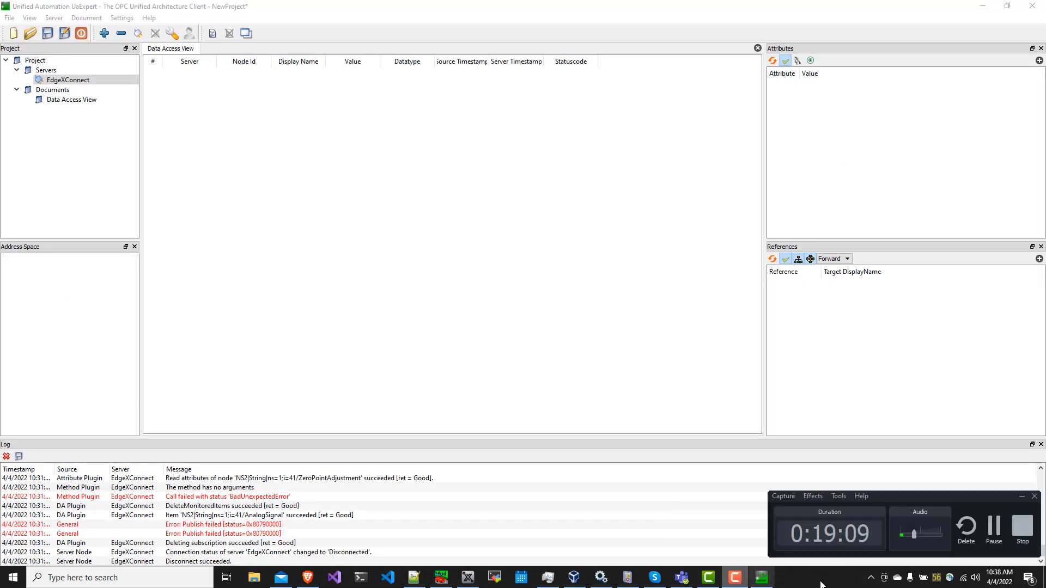
pyautogui.click(992, 538)
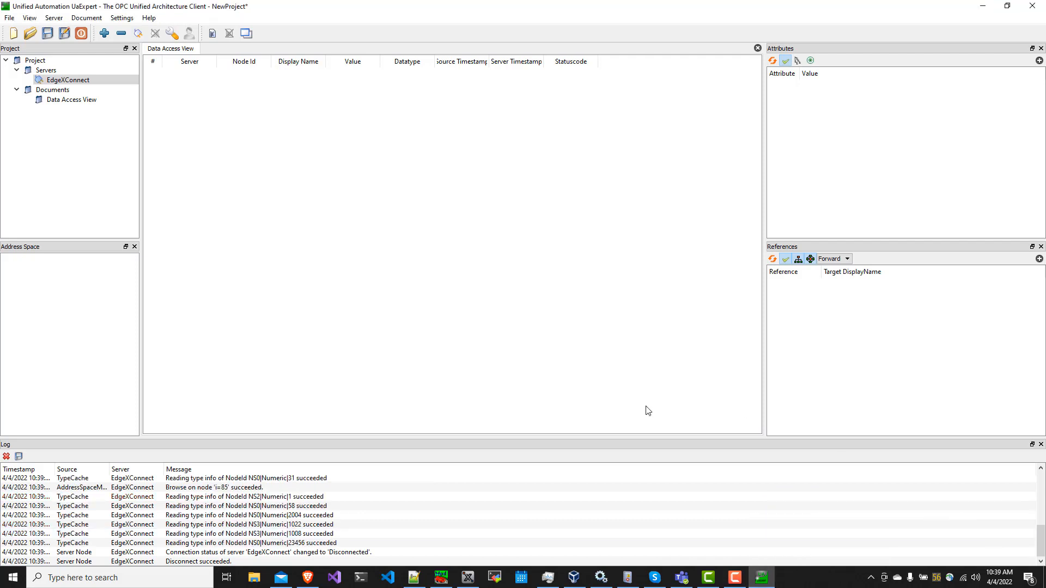
pyautogui.click(138, 33)
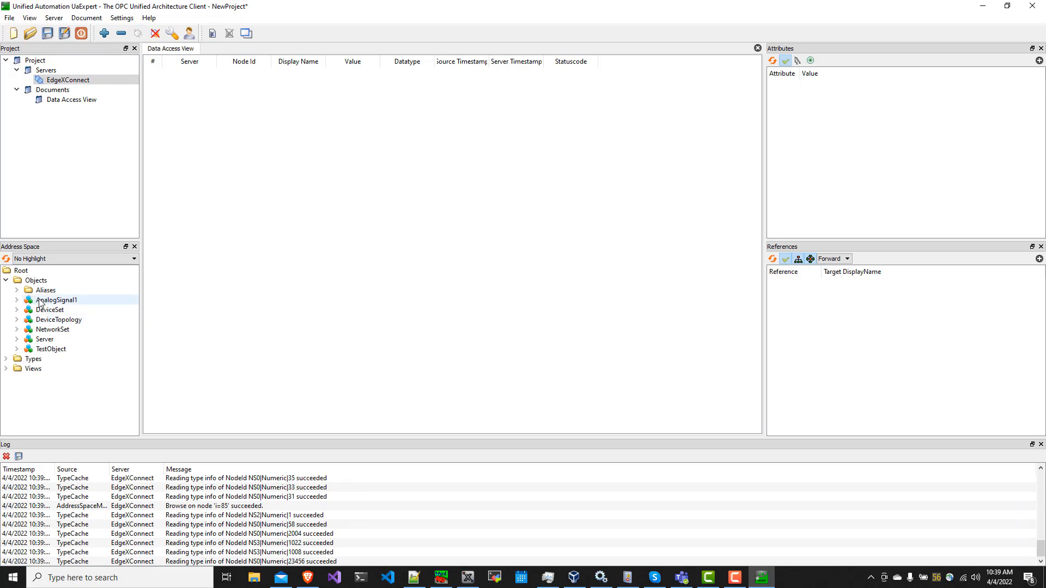
pyautogui.click(17, 300)
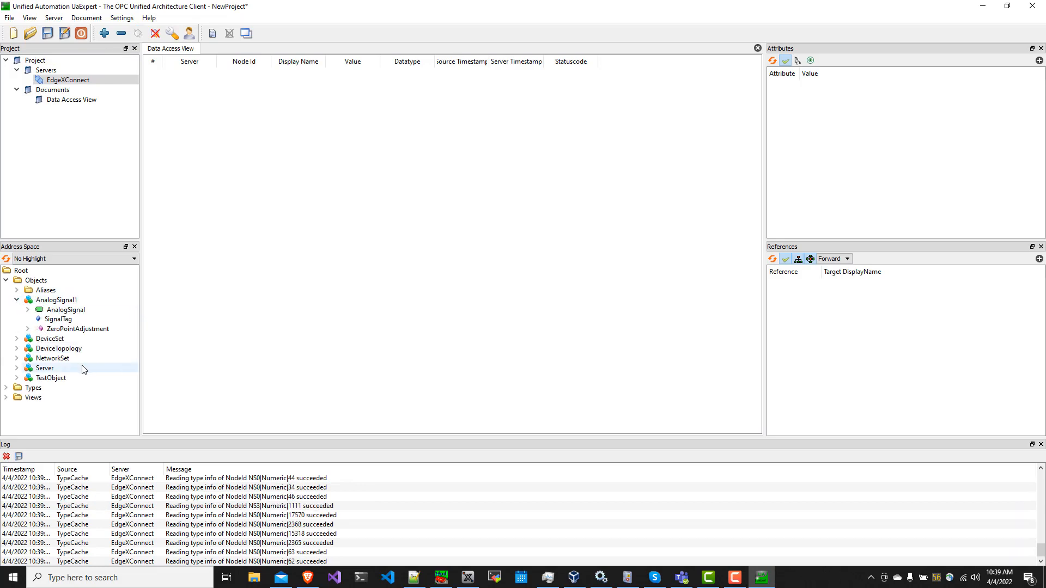
pyautogui.moveTo(69, 314); pyautogui.dragTo(391, 279)
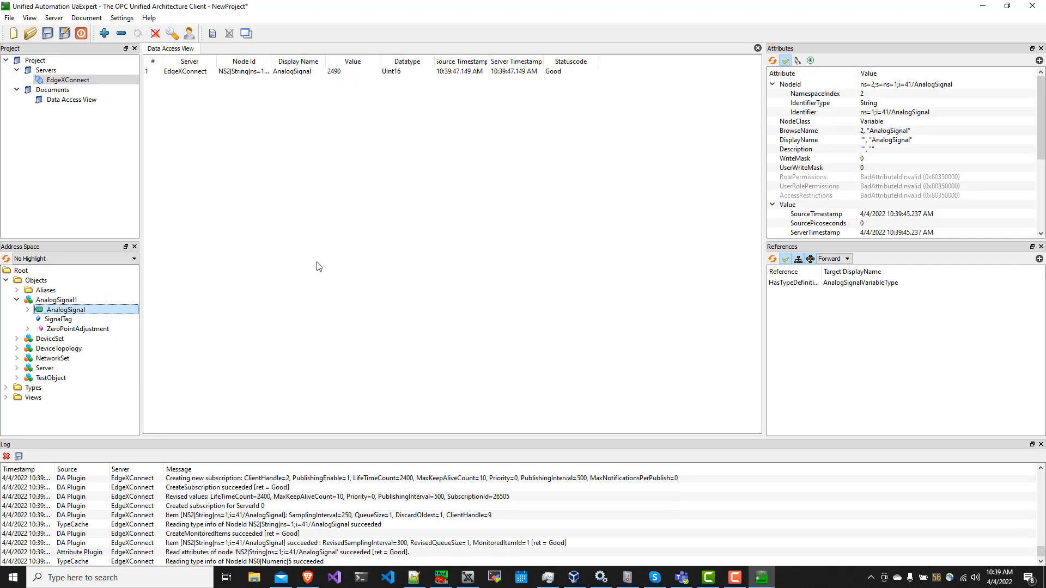
# Call AnalogSignal1's ZeroPointAdjustment method with InputParameter1 set to 2 and InputParameter2 set to 3.
pyautogui.click(97, 330)
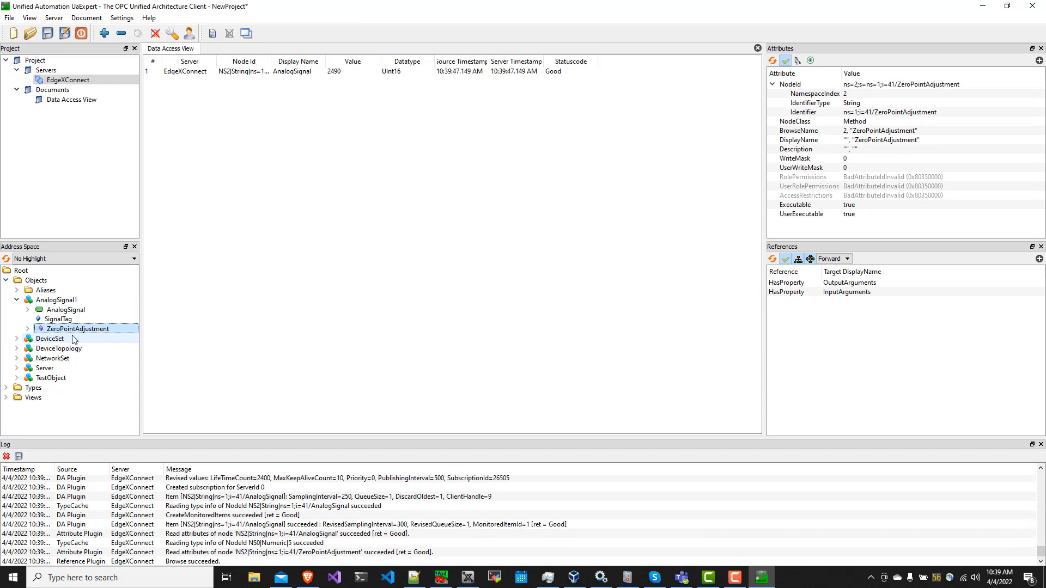
pyautogui.rightClick(79, 332)
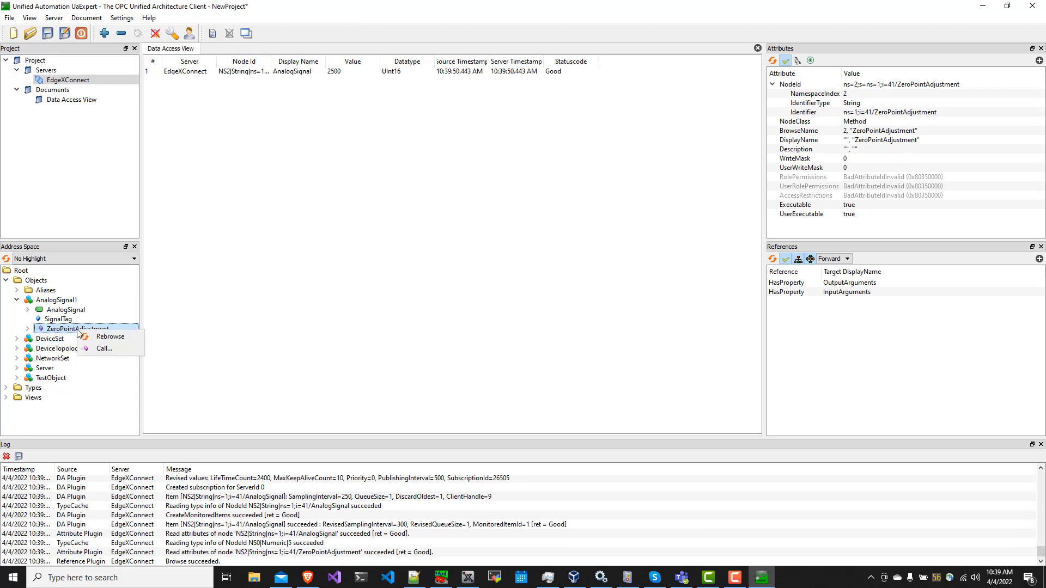
pyautogui.click(104, 348)
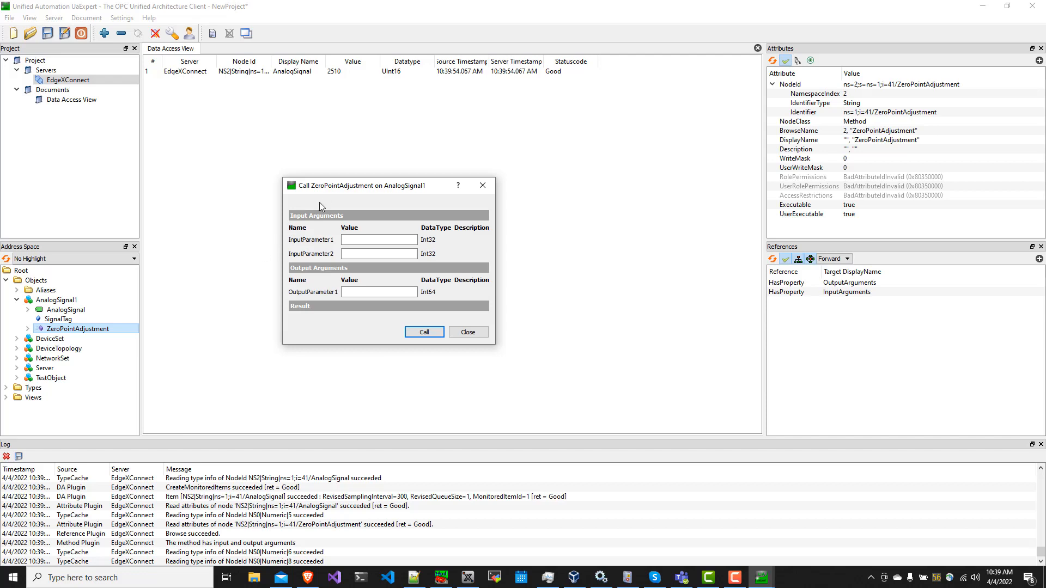
pyautogui.moveTo(331, 191); pyautogui.dragTo(483, 169)
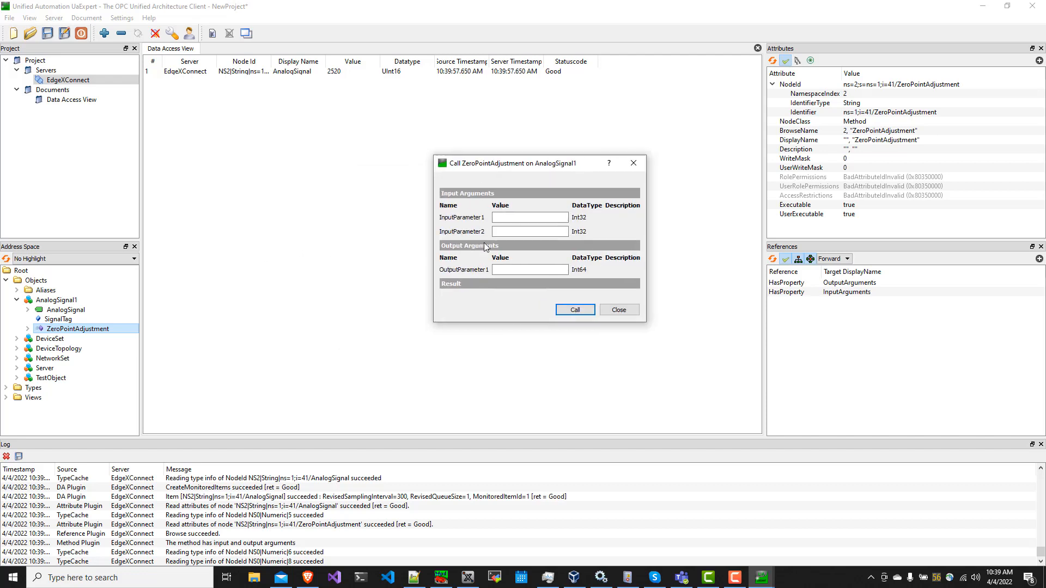
pyautogui.click(498, 217)
pyautogui.click(545, 232)
pyautogui.write('3')
pyautogui.click(586, 308)
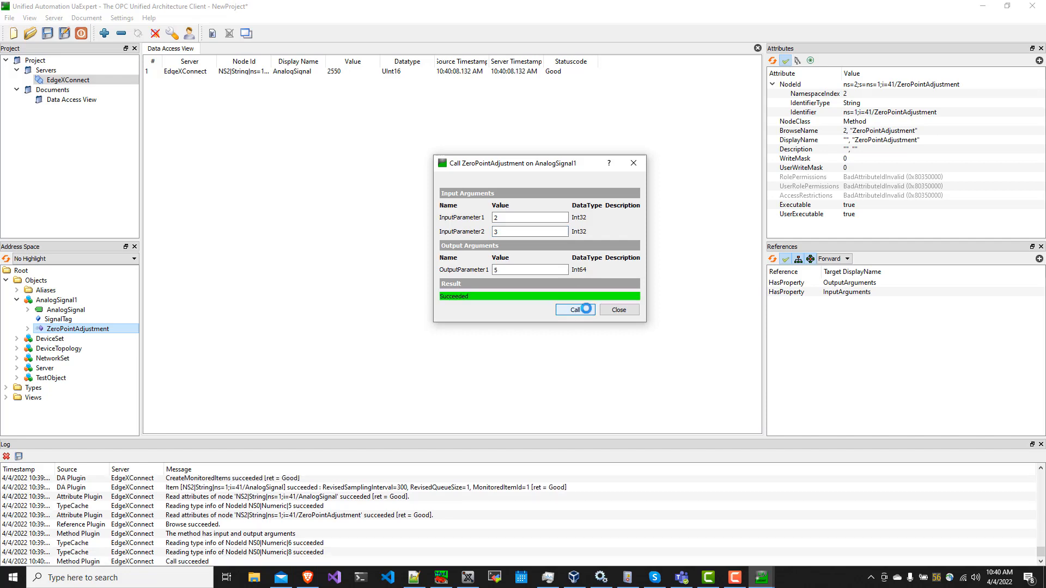
# Set InputParameter2 to 0, call ZeroPointAdjustment again and close the method call dialog.
pyautogui.doubleClick(494, 232)
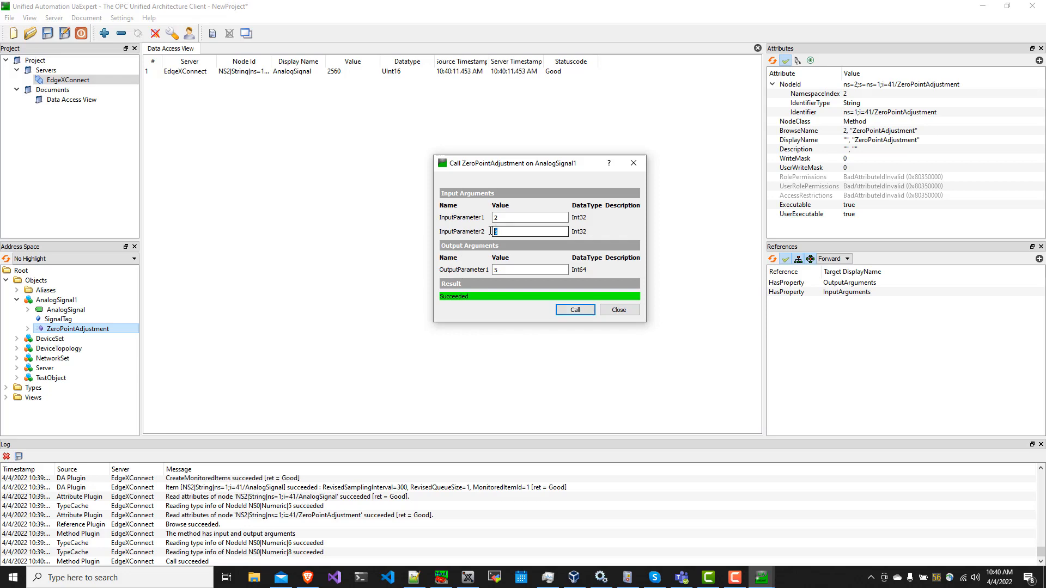
pyautogui.write('0')
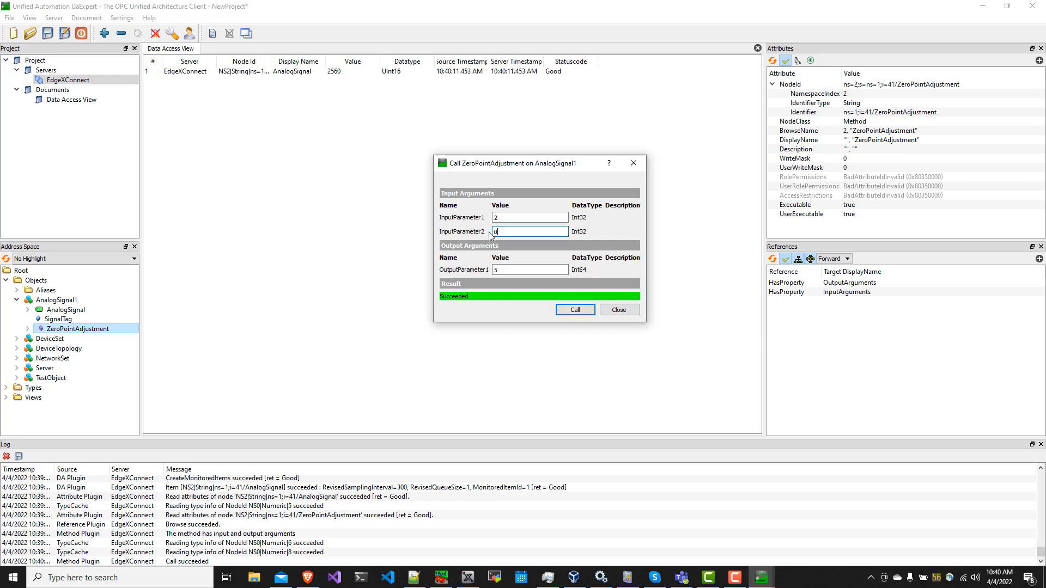
pyautogui.click(568, 310)
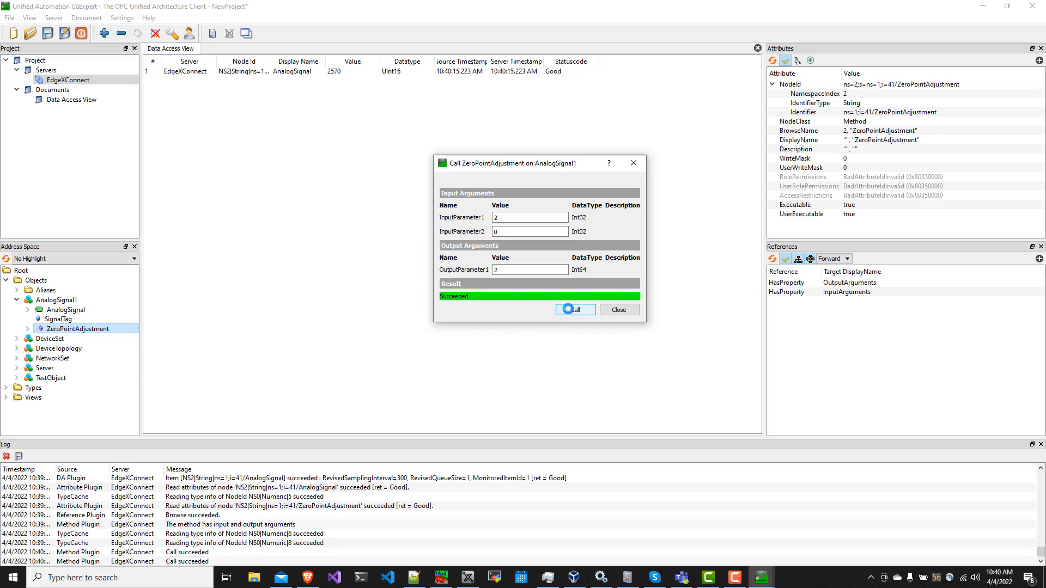
pyautogui.click(619, 309)
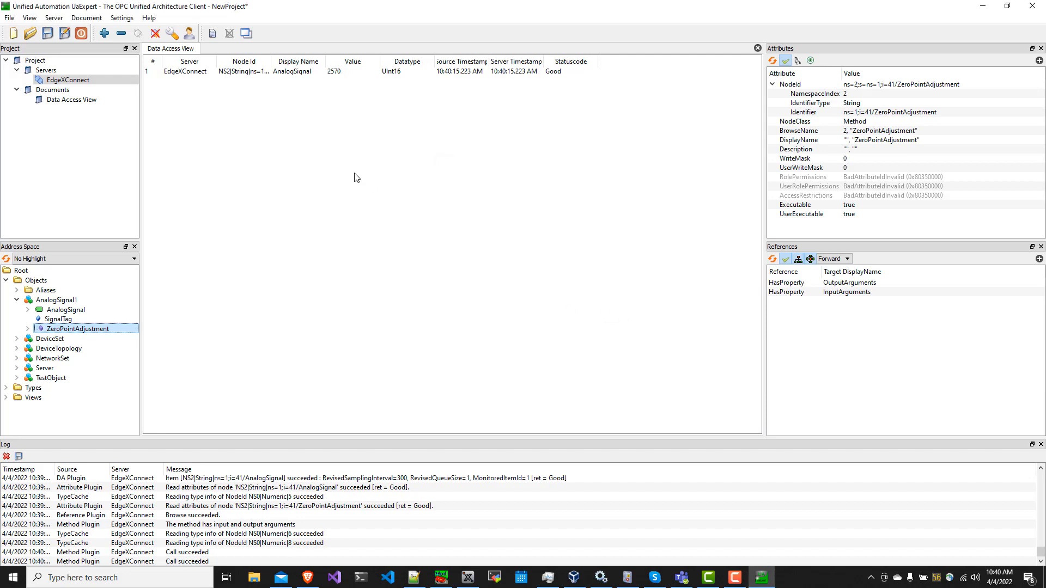
# Disconnect UaExpert from the EdgeXConnect server and switch back to EdgeXStudio.
pyautogui.click(304, 73)
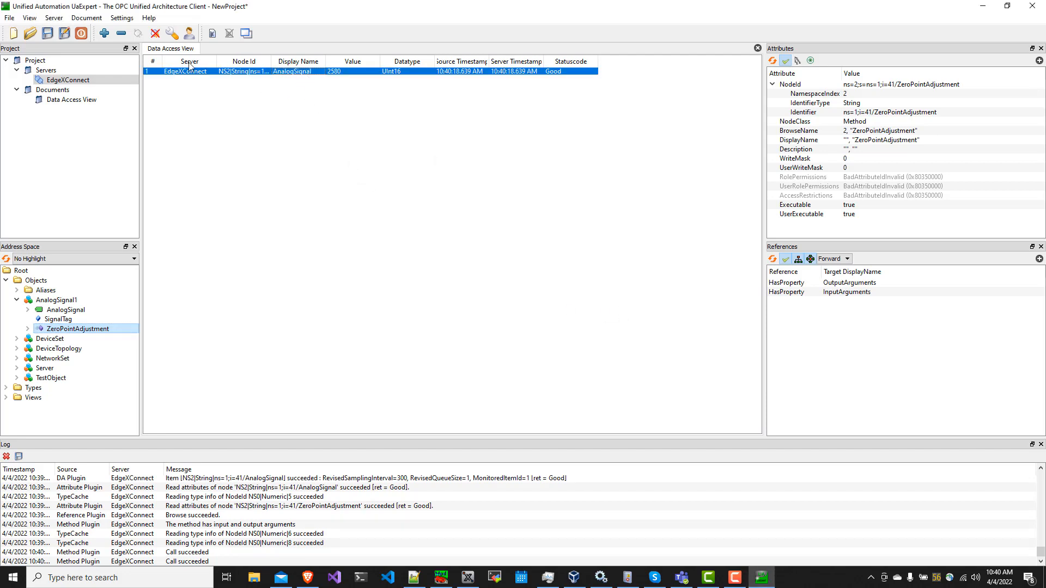
pyautogui.click(155, 33)
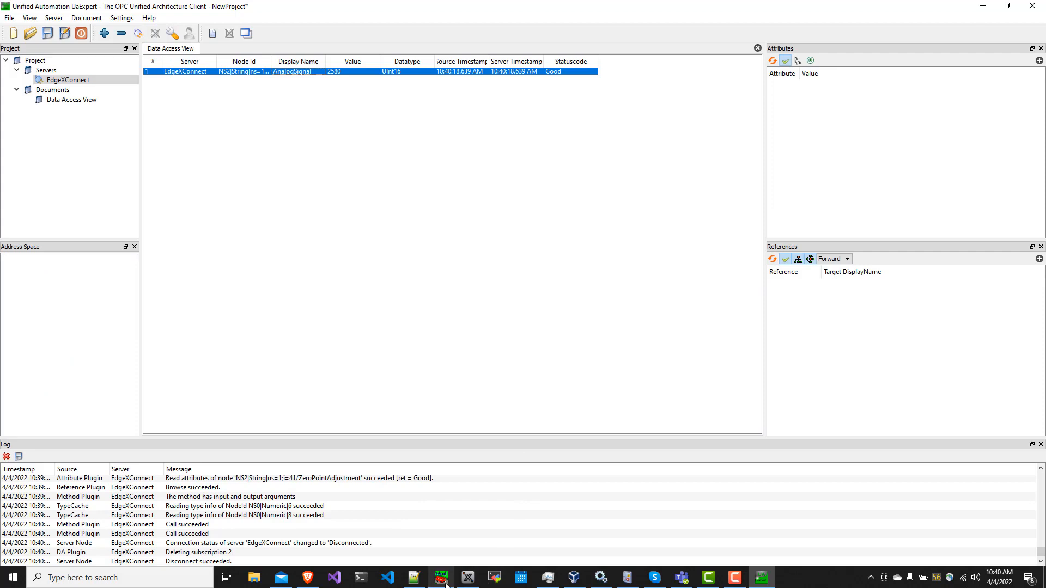
pyautogui.click(467, 578)
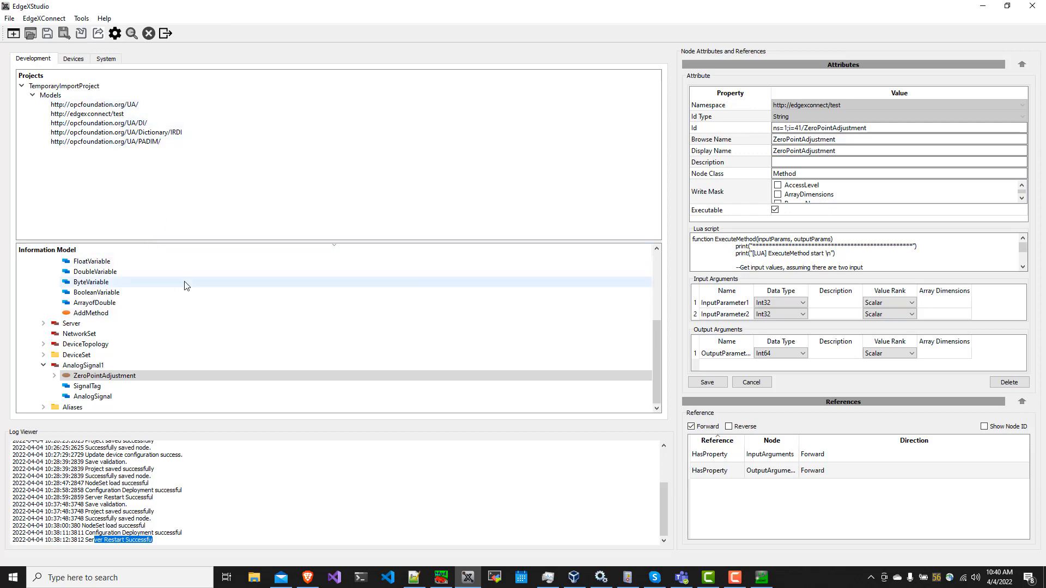
pyautogui.scroll(3, 180, 282)
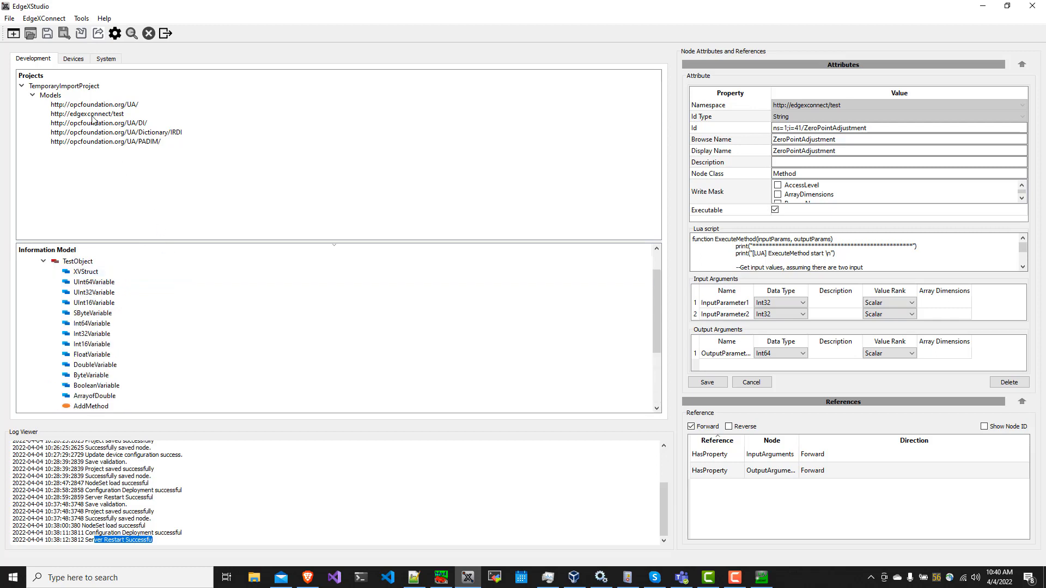
pyautogui.click(58, 19)
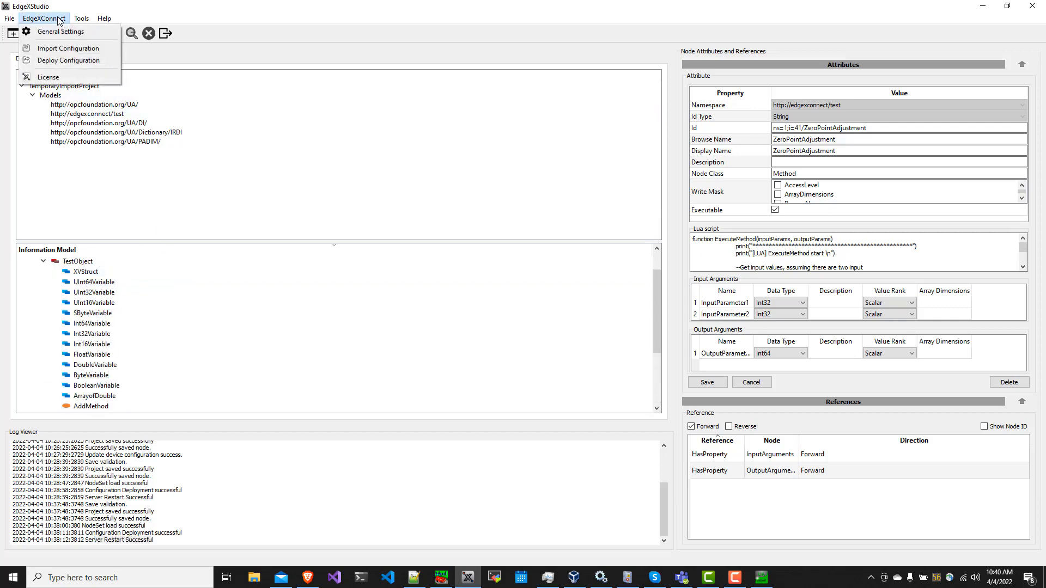
pyautogui.click(113, 172)
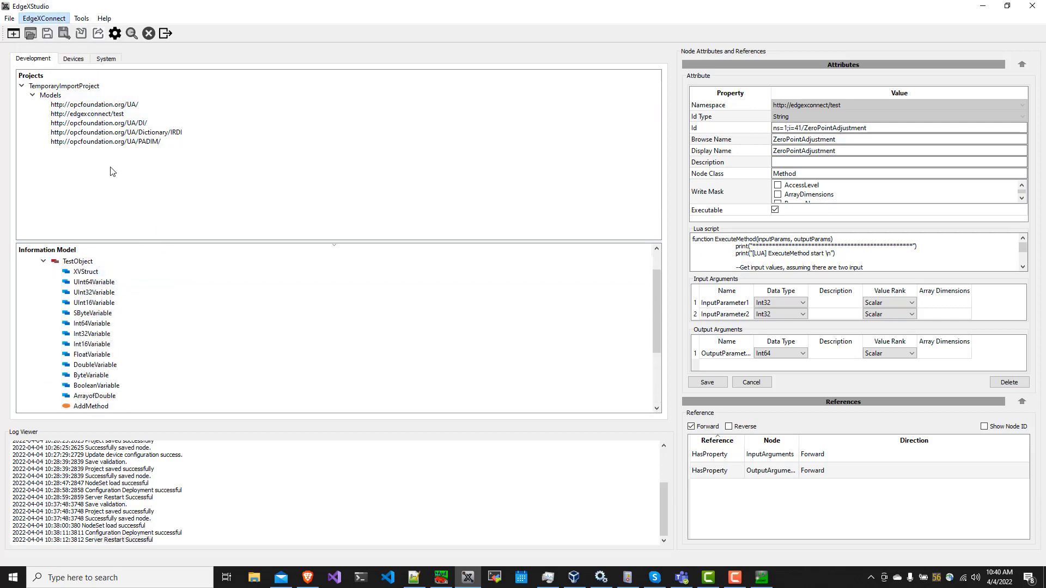
pyautogui.rightClick(109, 115)
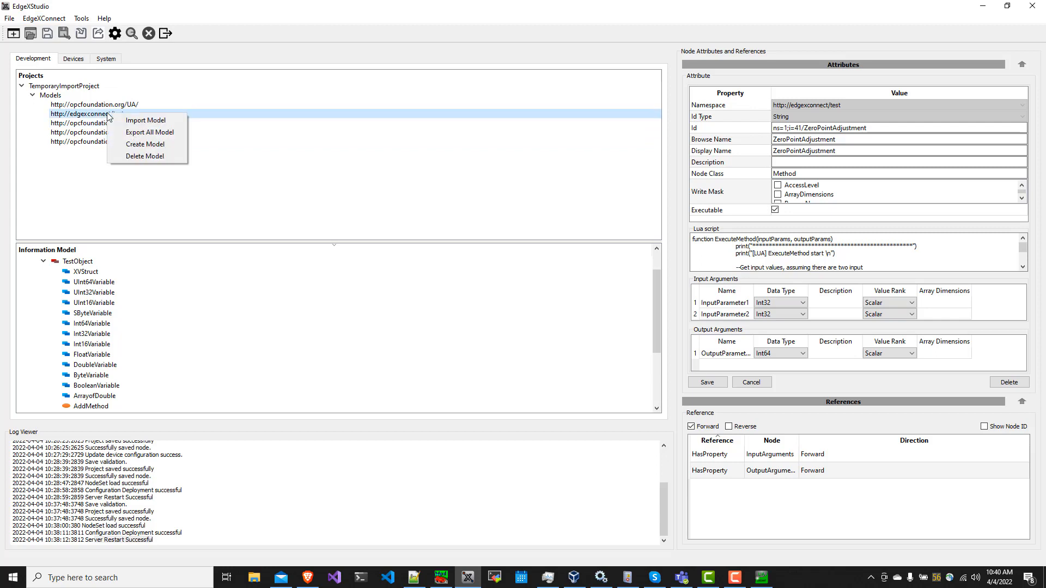
pyautogui.click(131, 134)
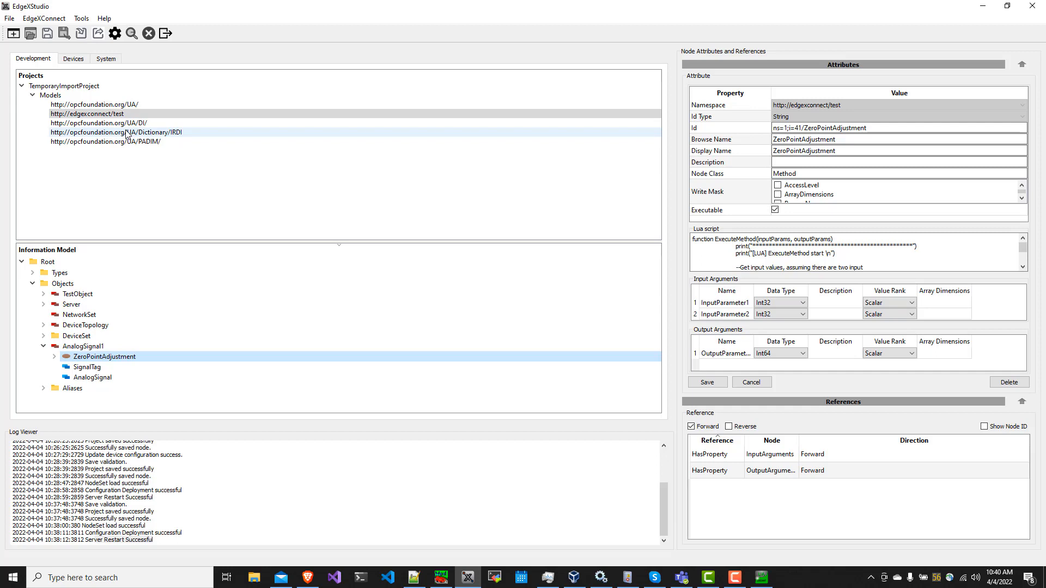
# Review the AnalogSignal variable's I/O mapping and the ZeroPointAdjustment method's Lua script and arguments.
pyautogui.click(92, 377)
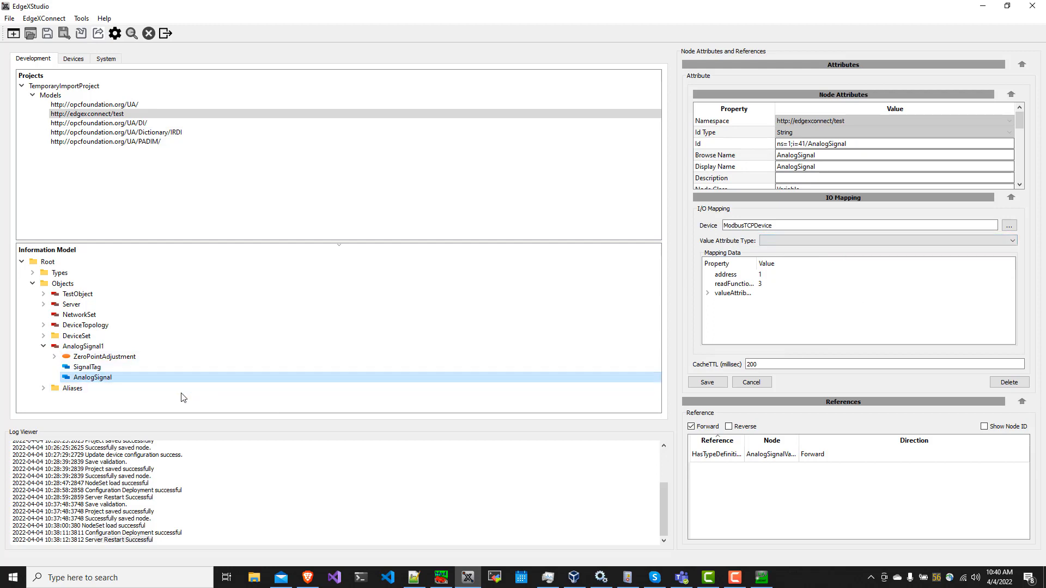
pyautogui.click(117, 362)
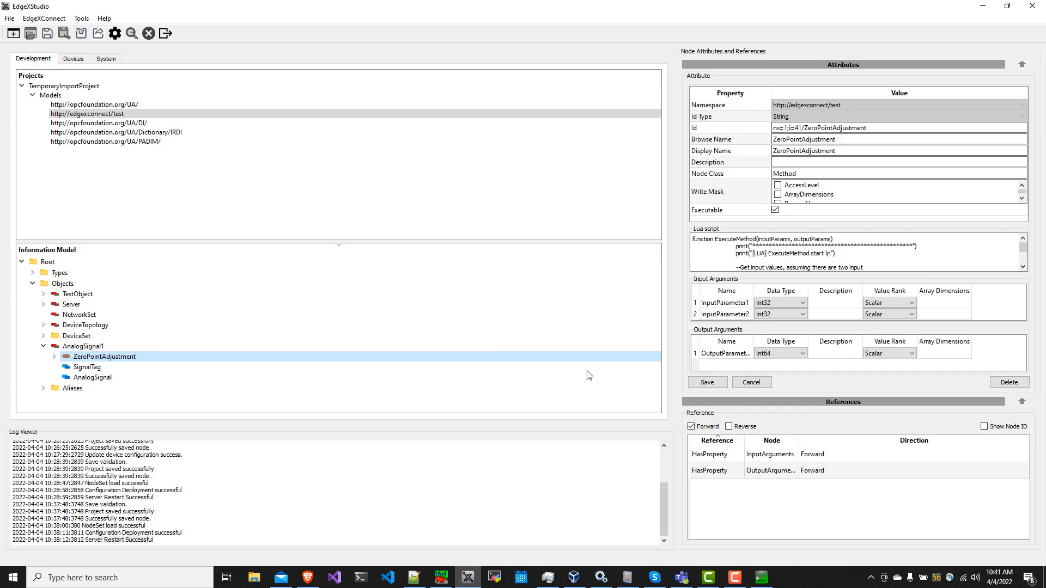
pyautogui.click(740, 580)
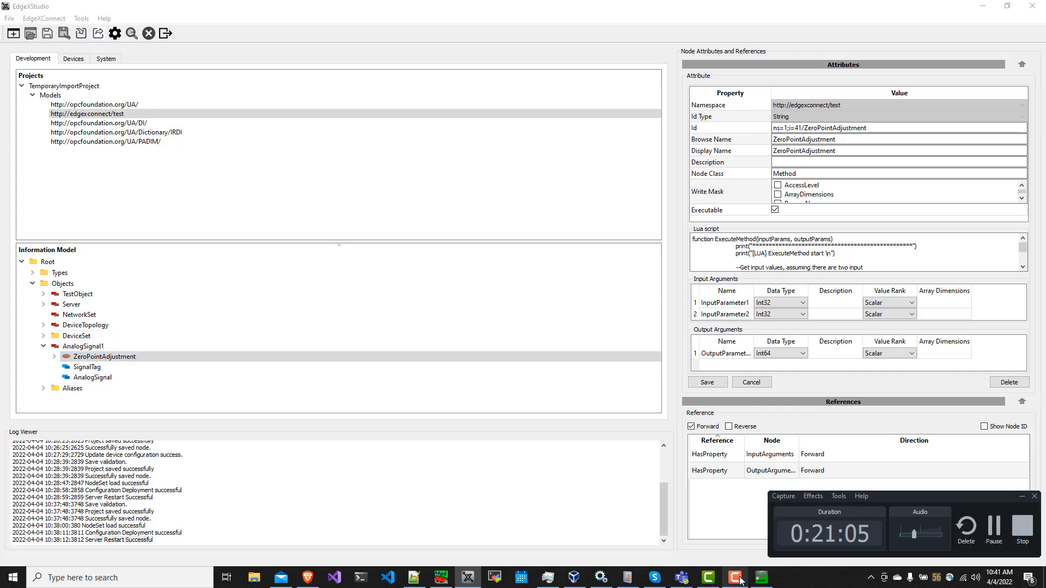
pyautogui.click(1018, 538)
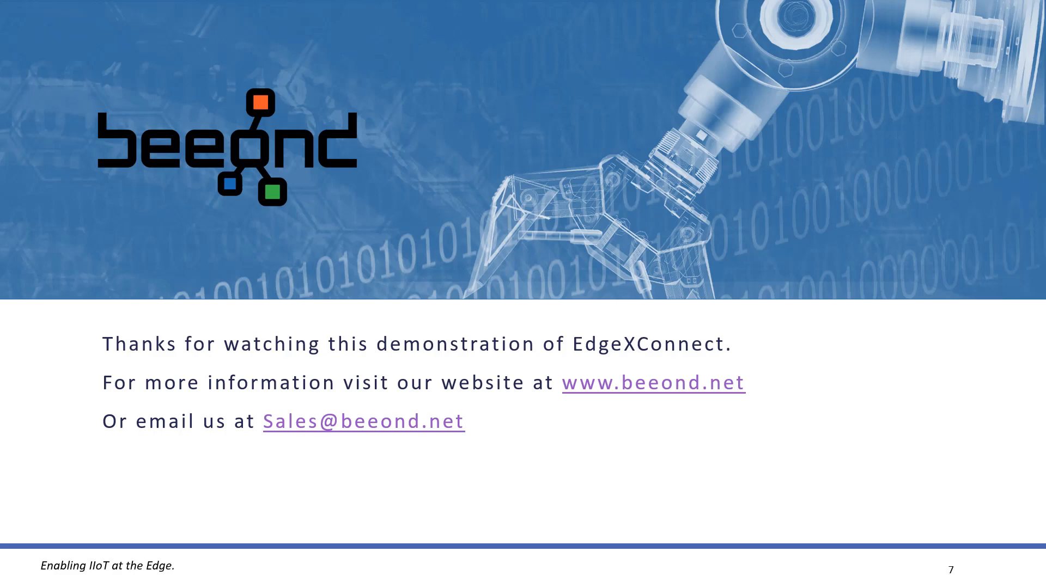